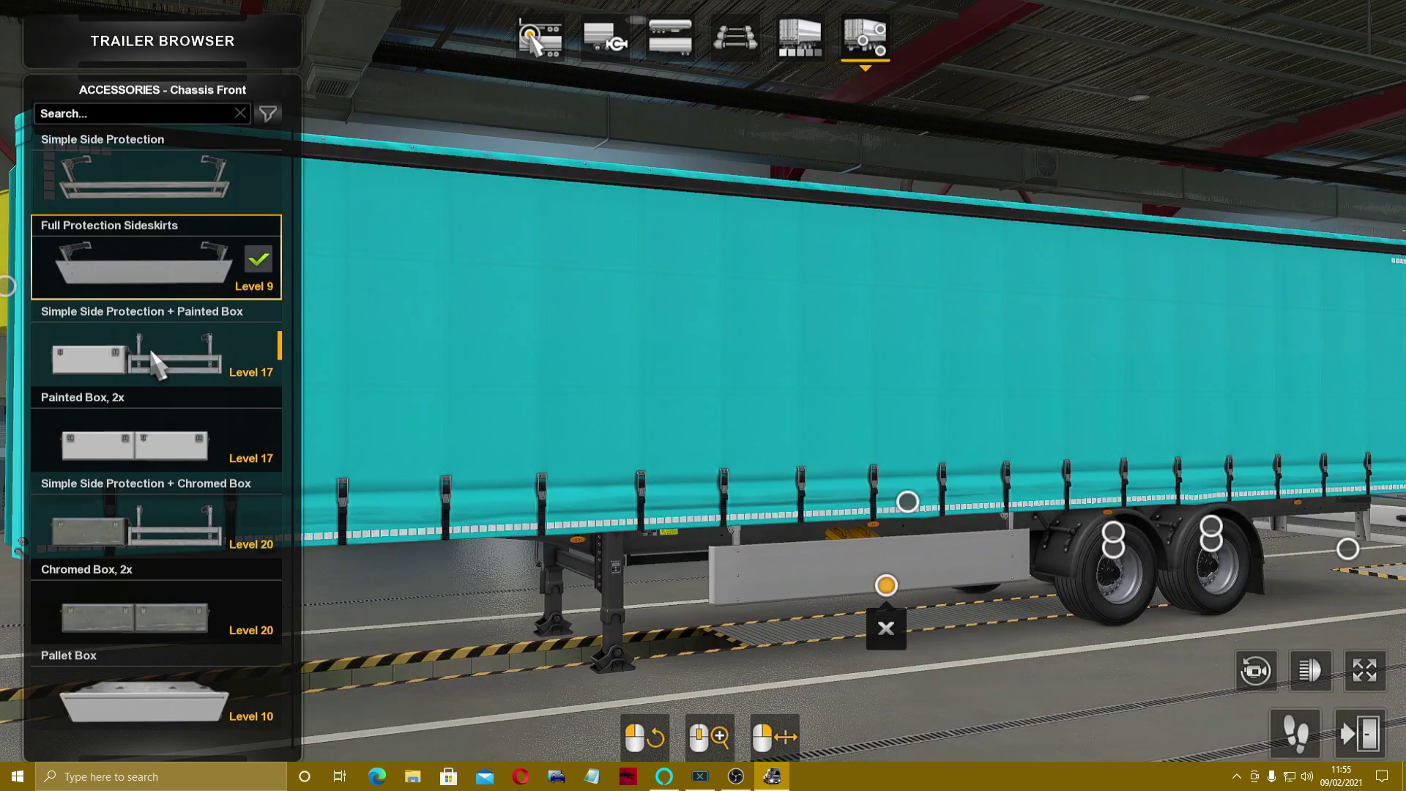
Try side protection, two painted boxes and a pallet box on the cyan trailer, then the Exclusive rear bumper and Lift Gate.
click(156, 363)
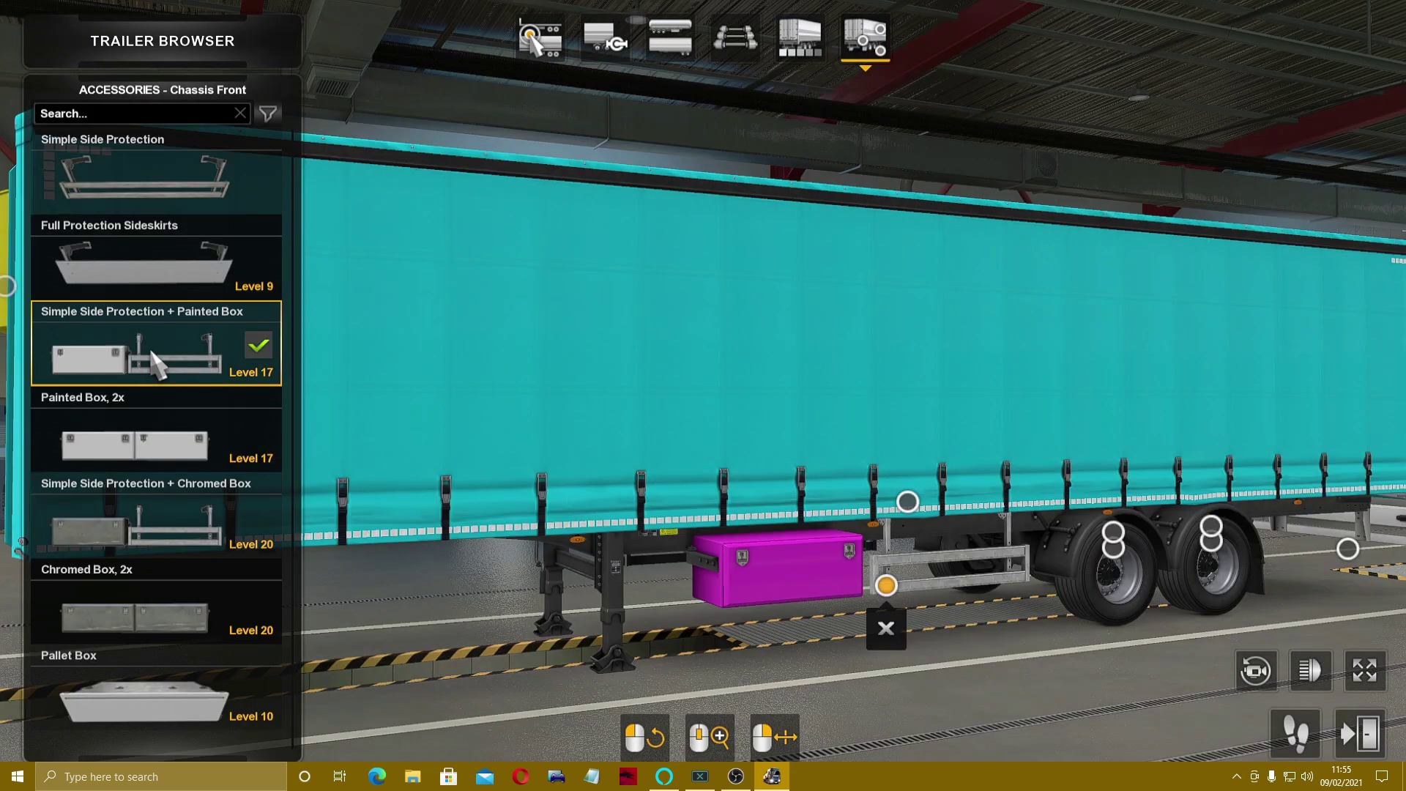
click(178, 467)
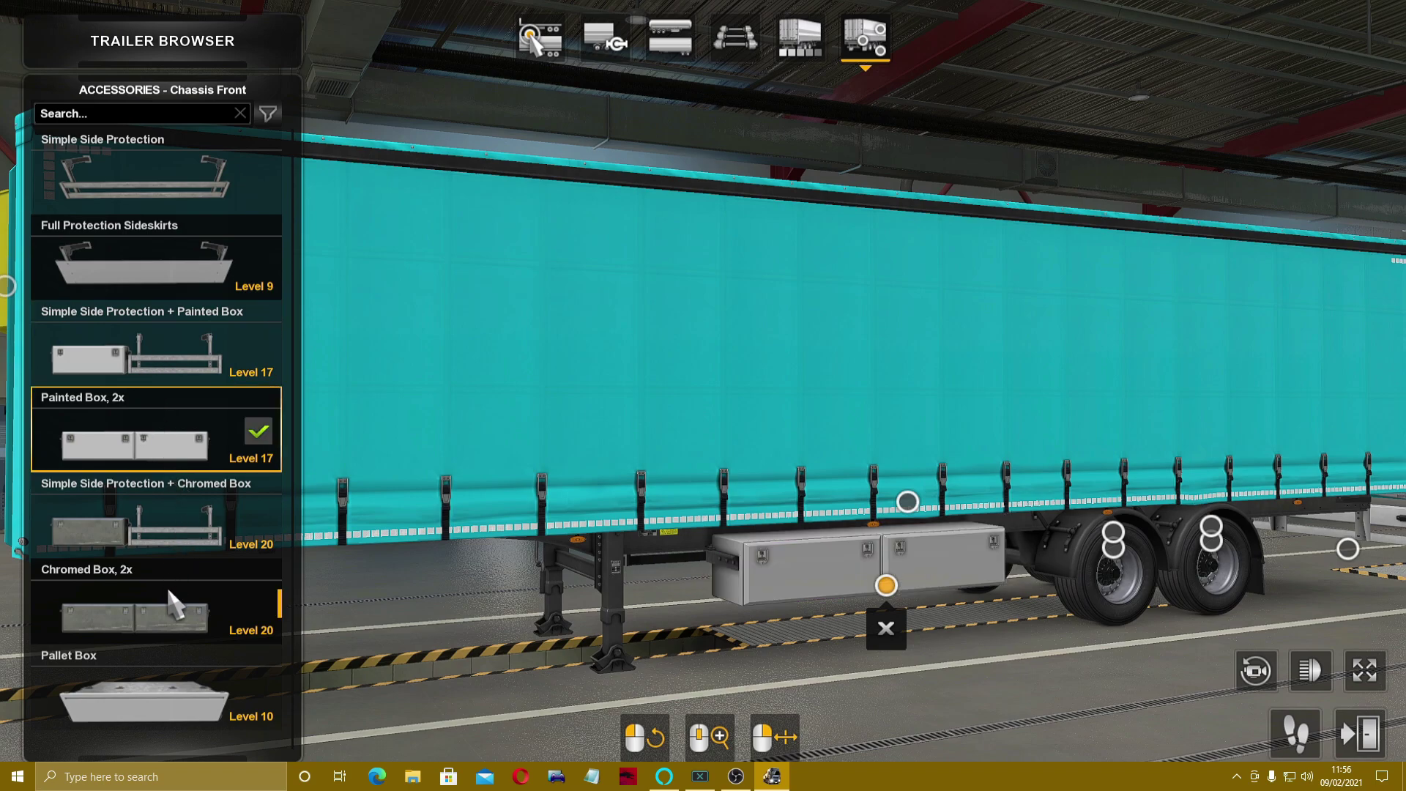
click(160, 710)
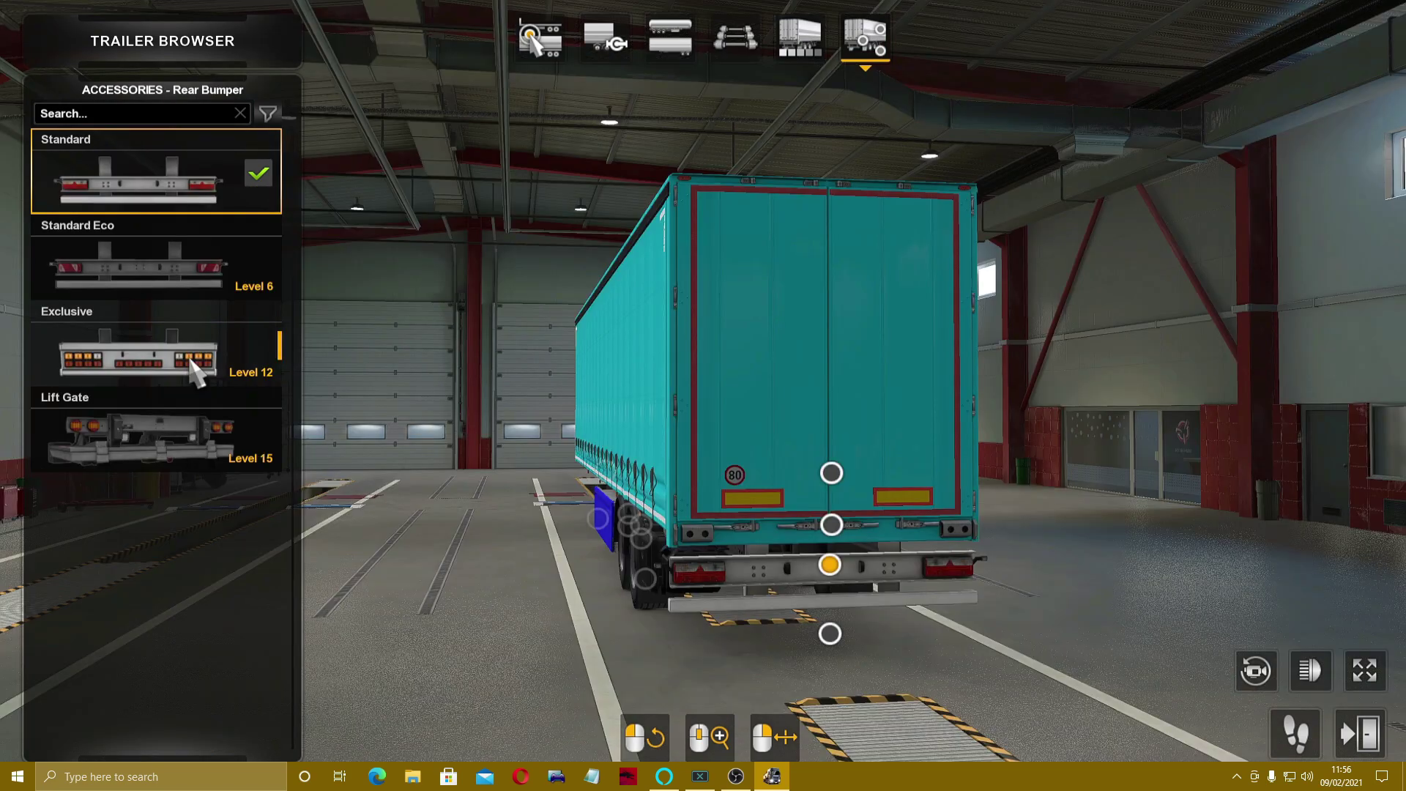
click(196, 370)
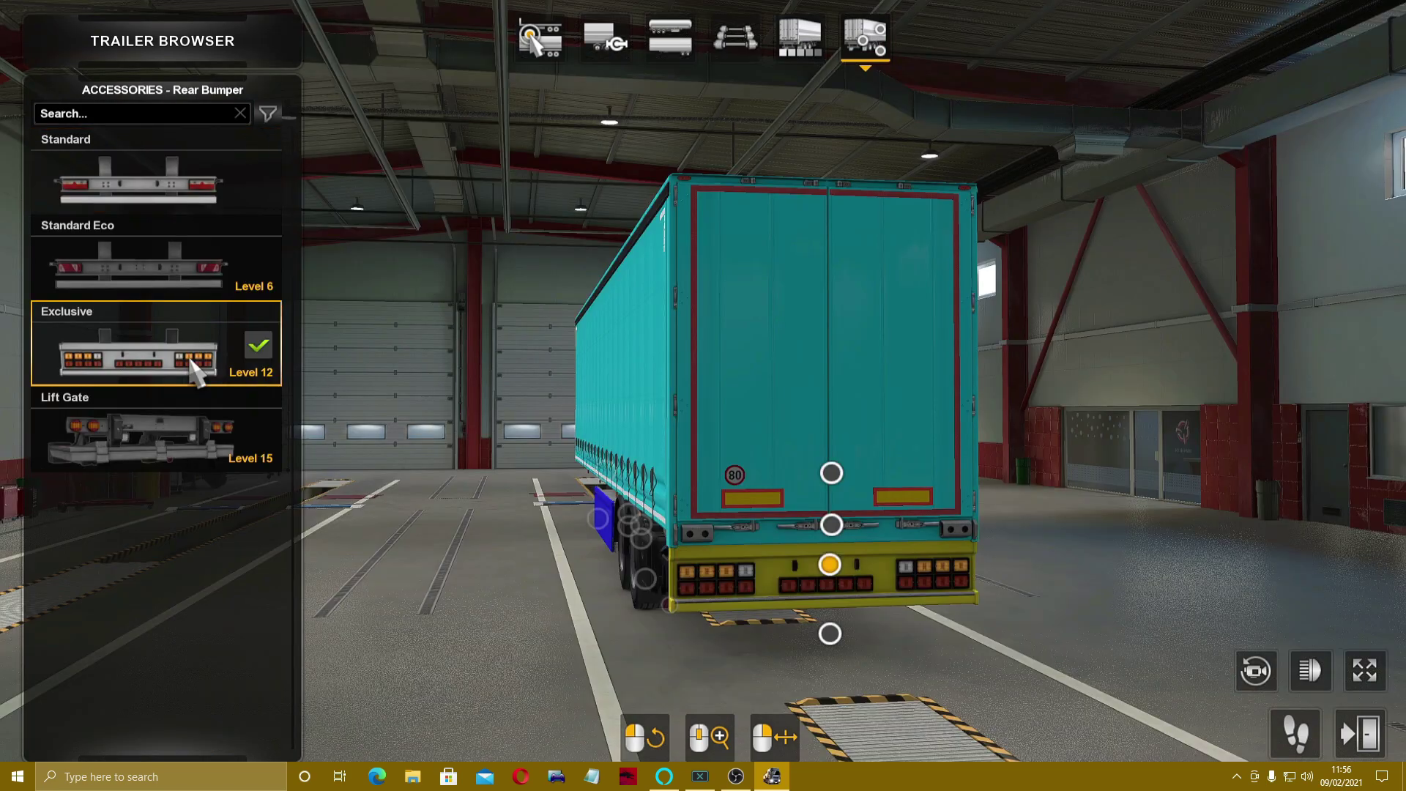
click(205, 439)
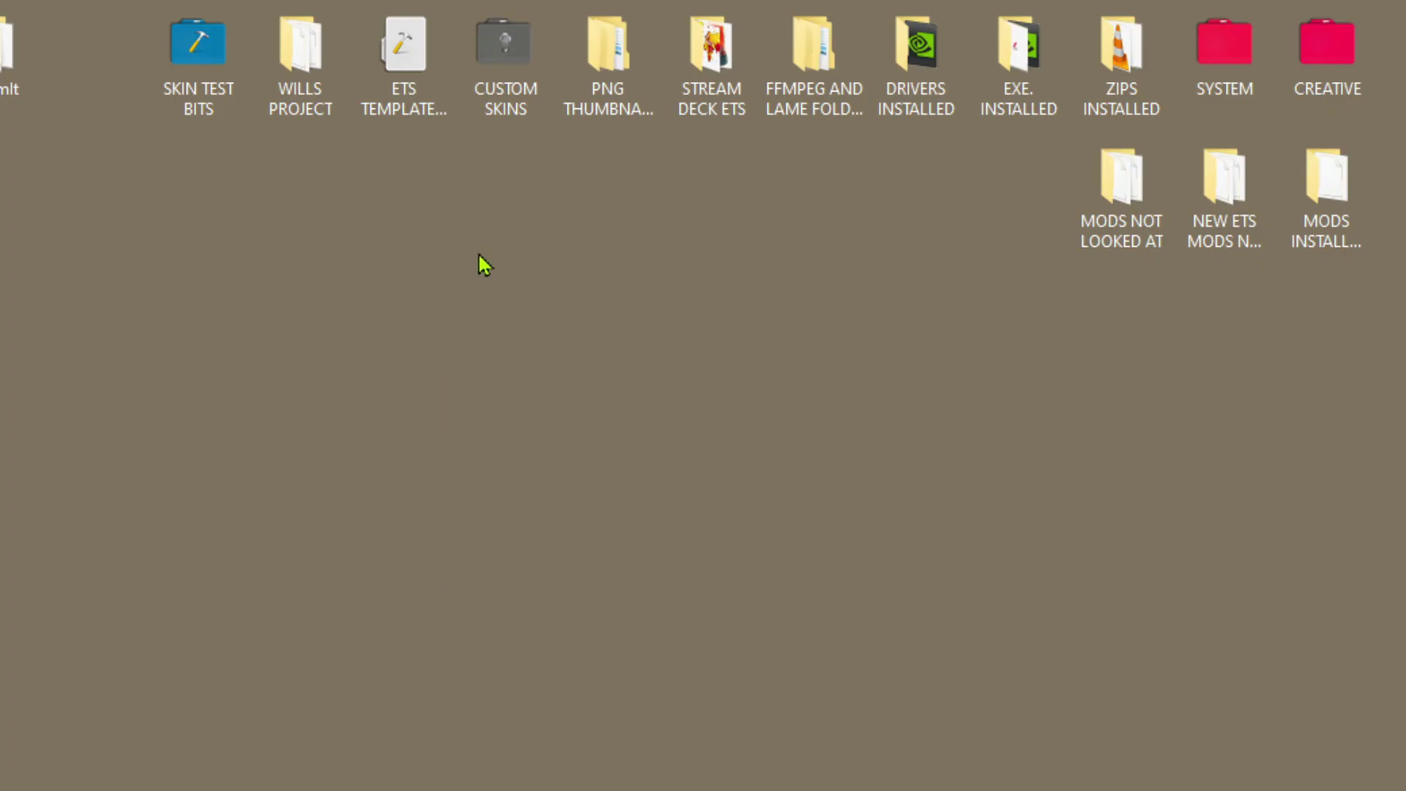
Browse to ETS TEMPLATES AND STUDIO > NEW TEMPLATES > Templates > Trailers > ETS2 > SCS Trailers.
double_click(396, 68)
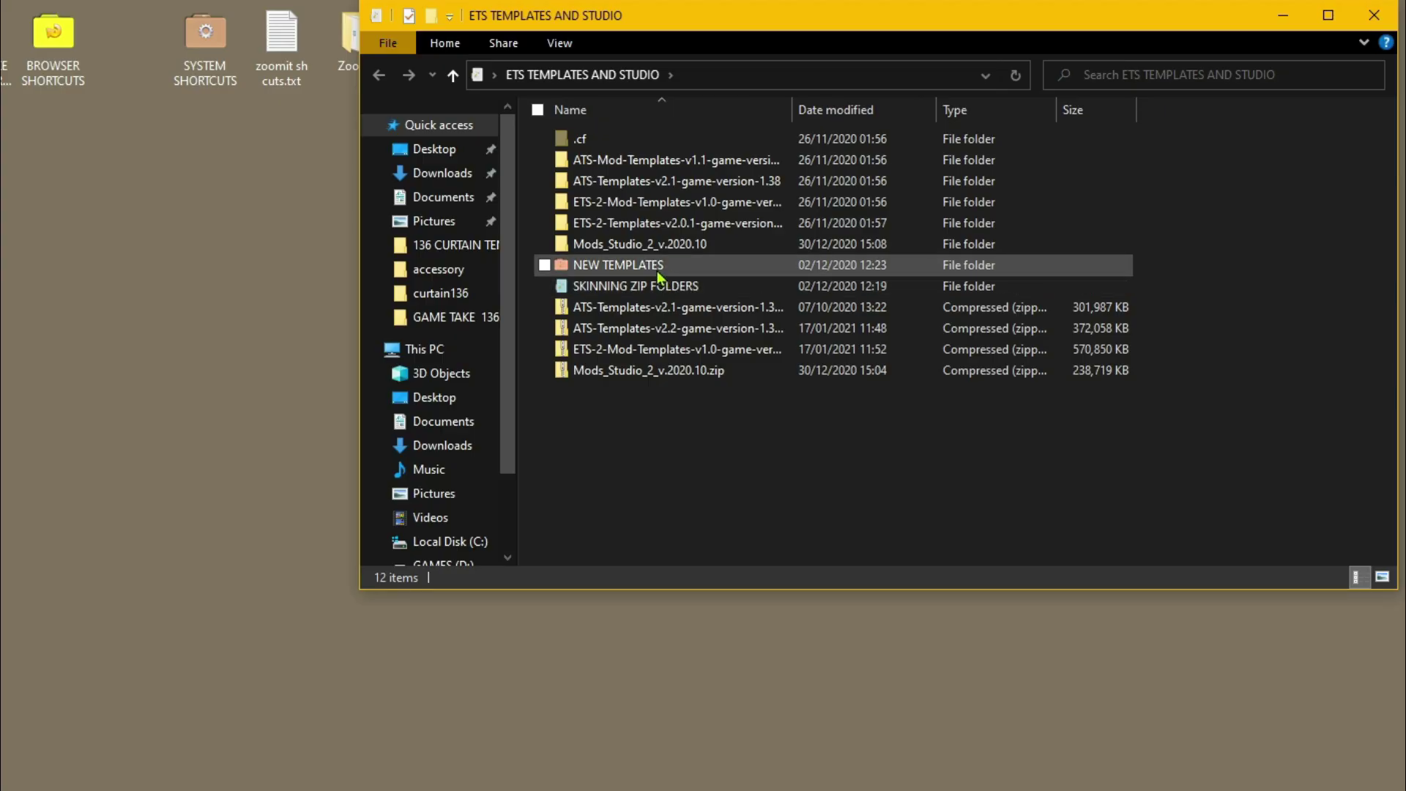
double_click(659, 271)
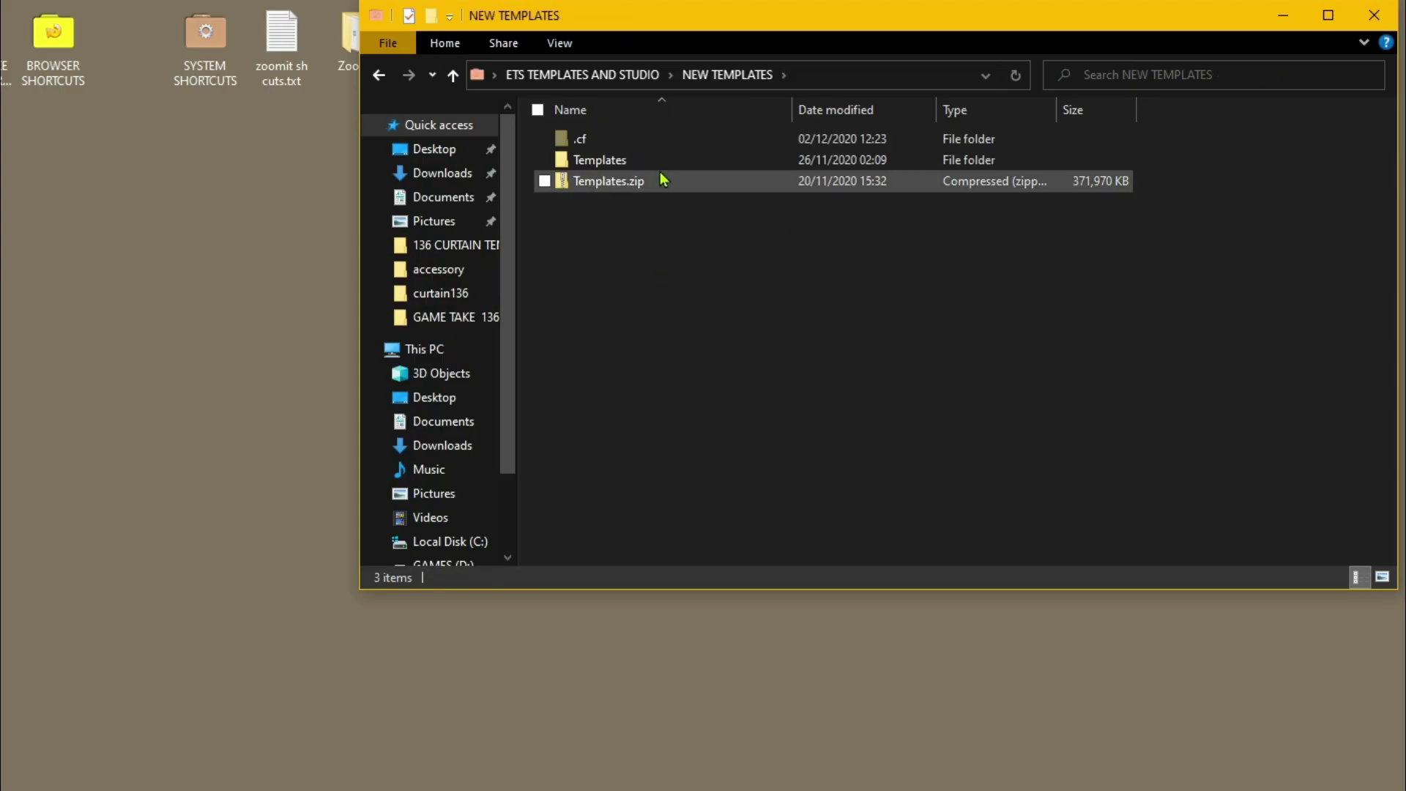
double_click(642, 160)
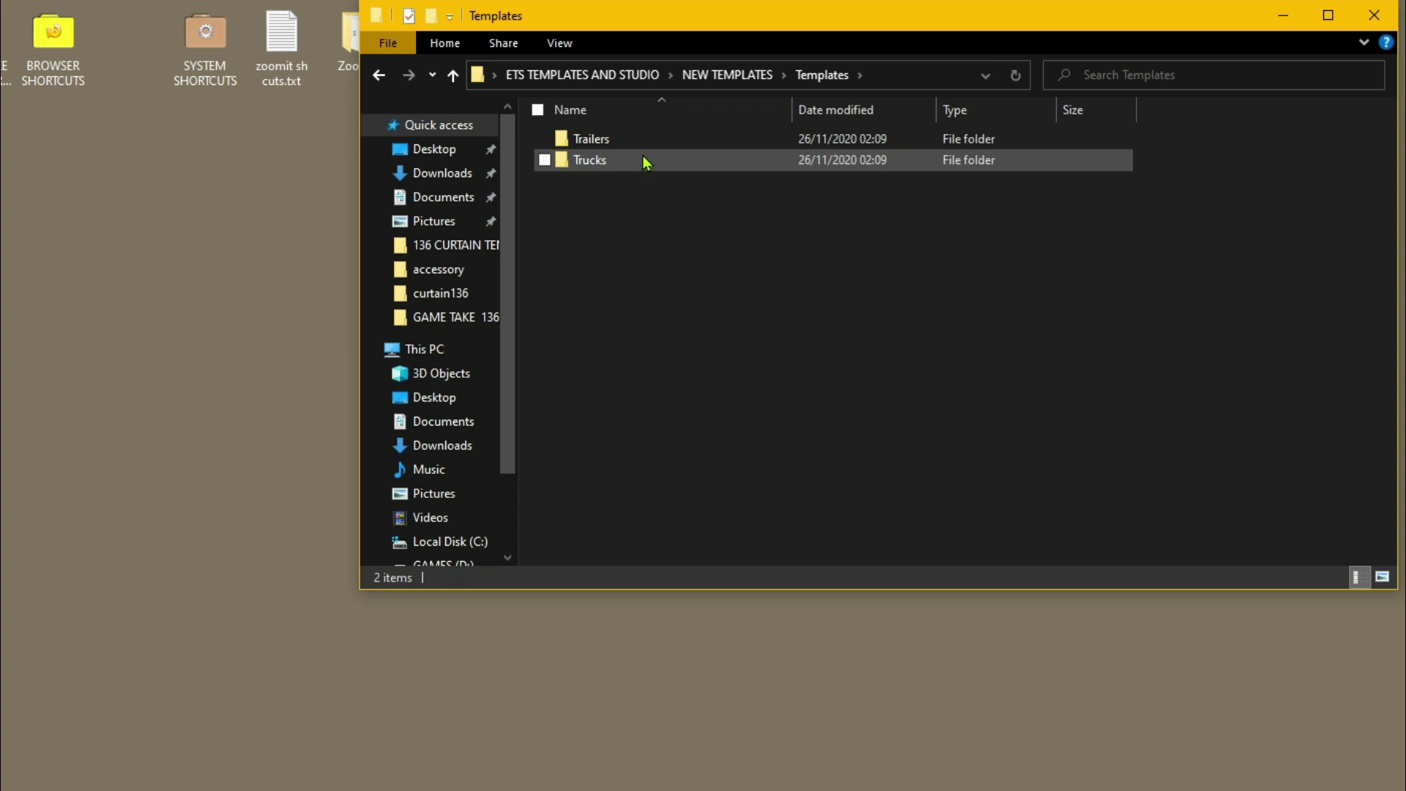
double_click(641, 140)
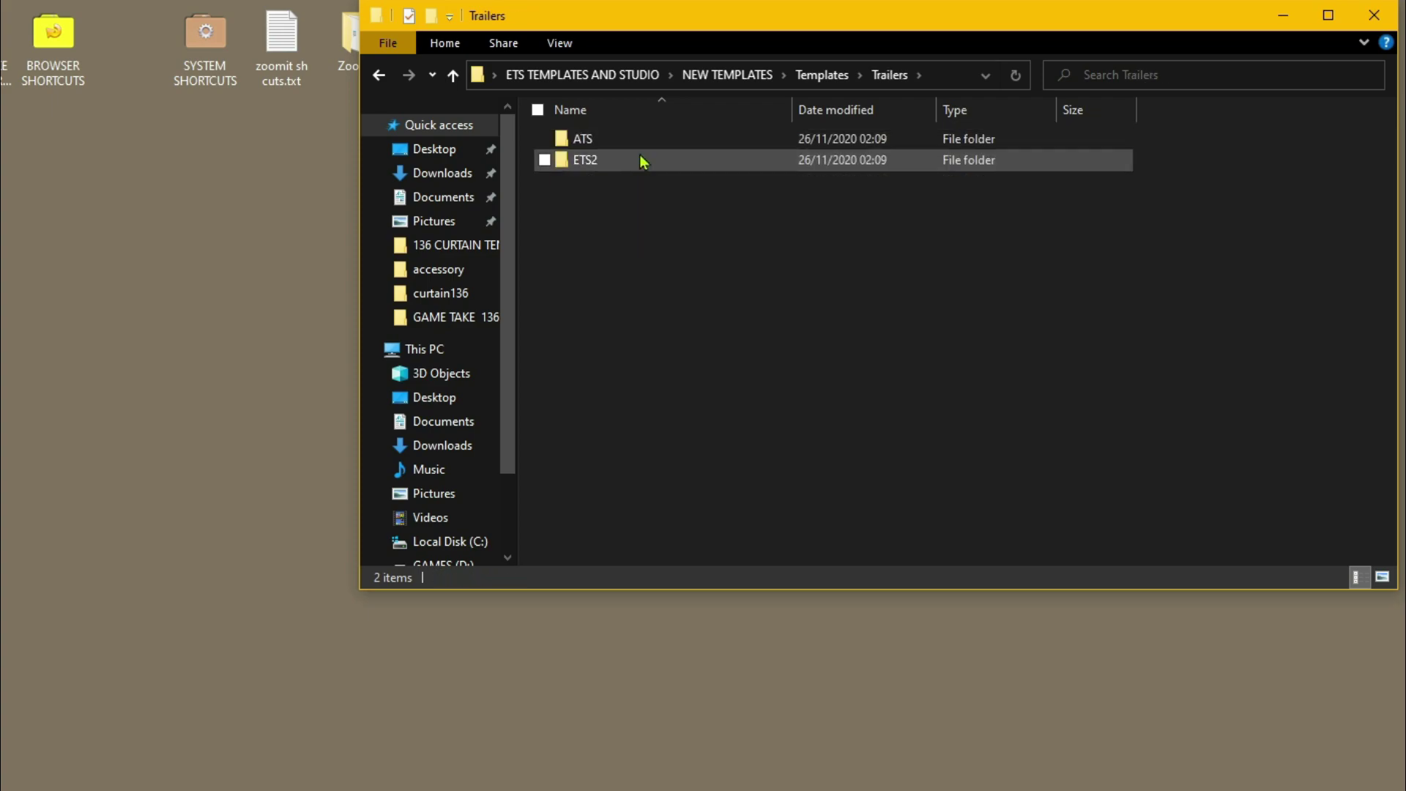
double_click(641, 162)
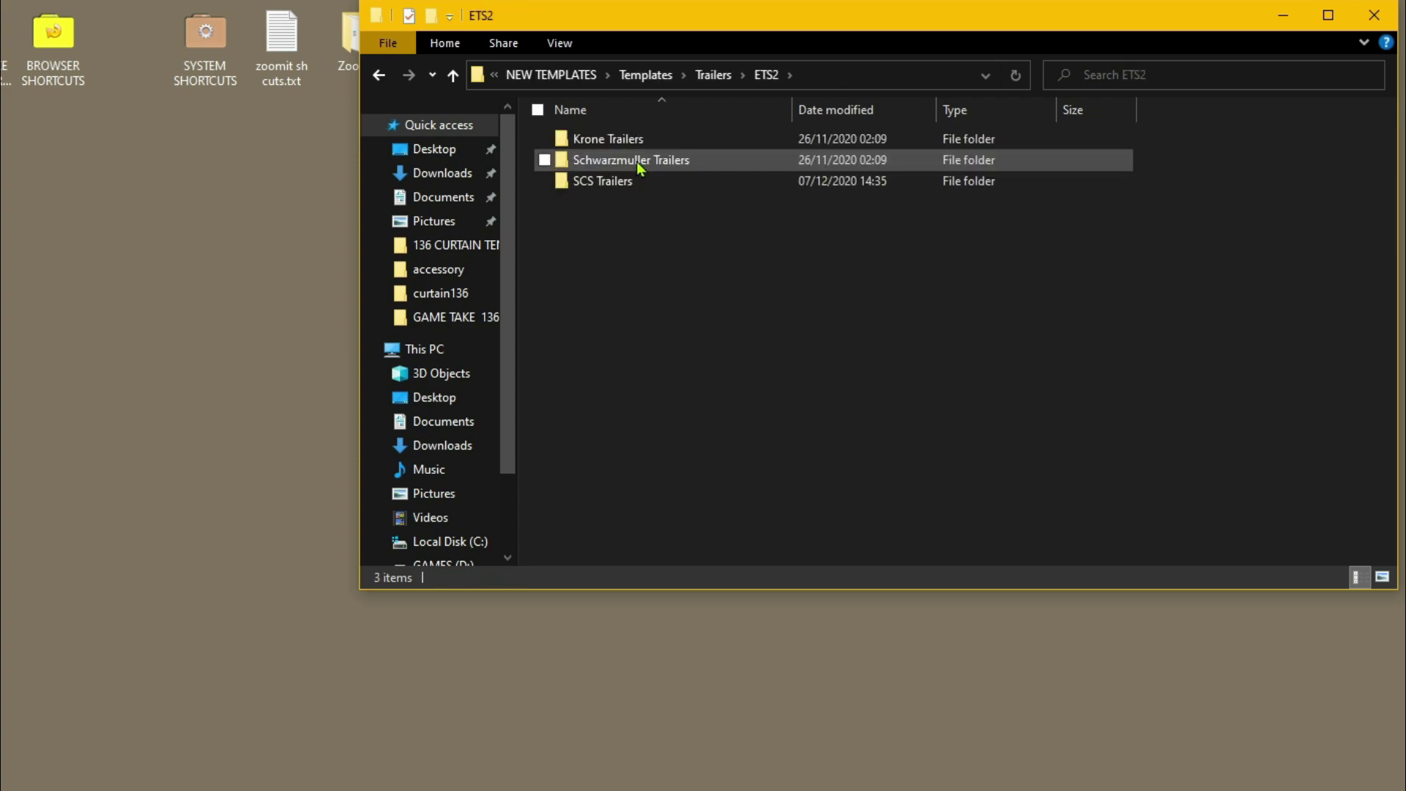
double_click(642, 182)
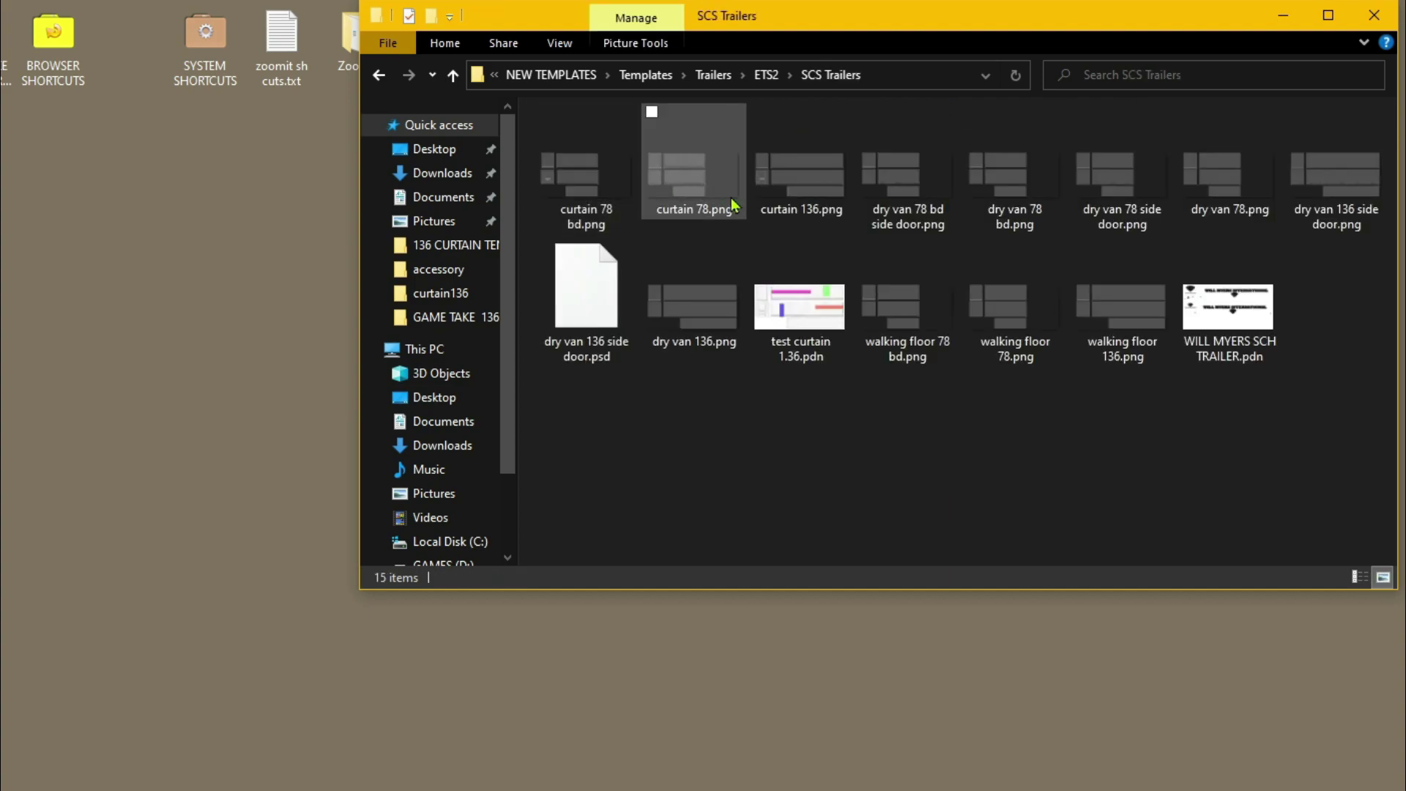
Open curtain 136.png with paint.net.
click(798, 189)
right_click(798, 189)
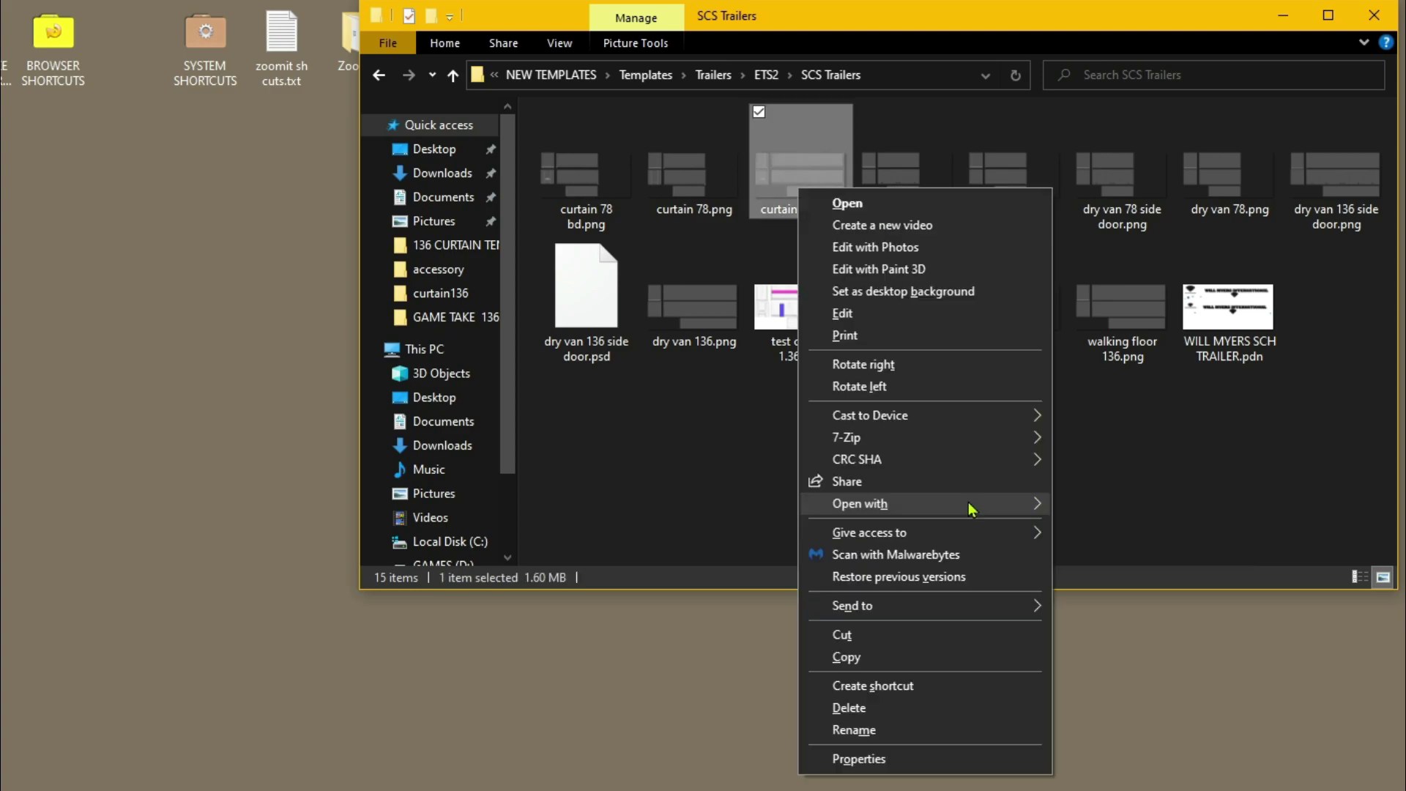
mouse_move(971, 504)
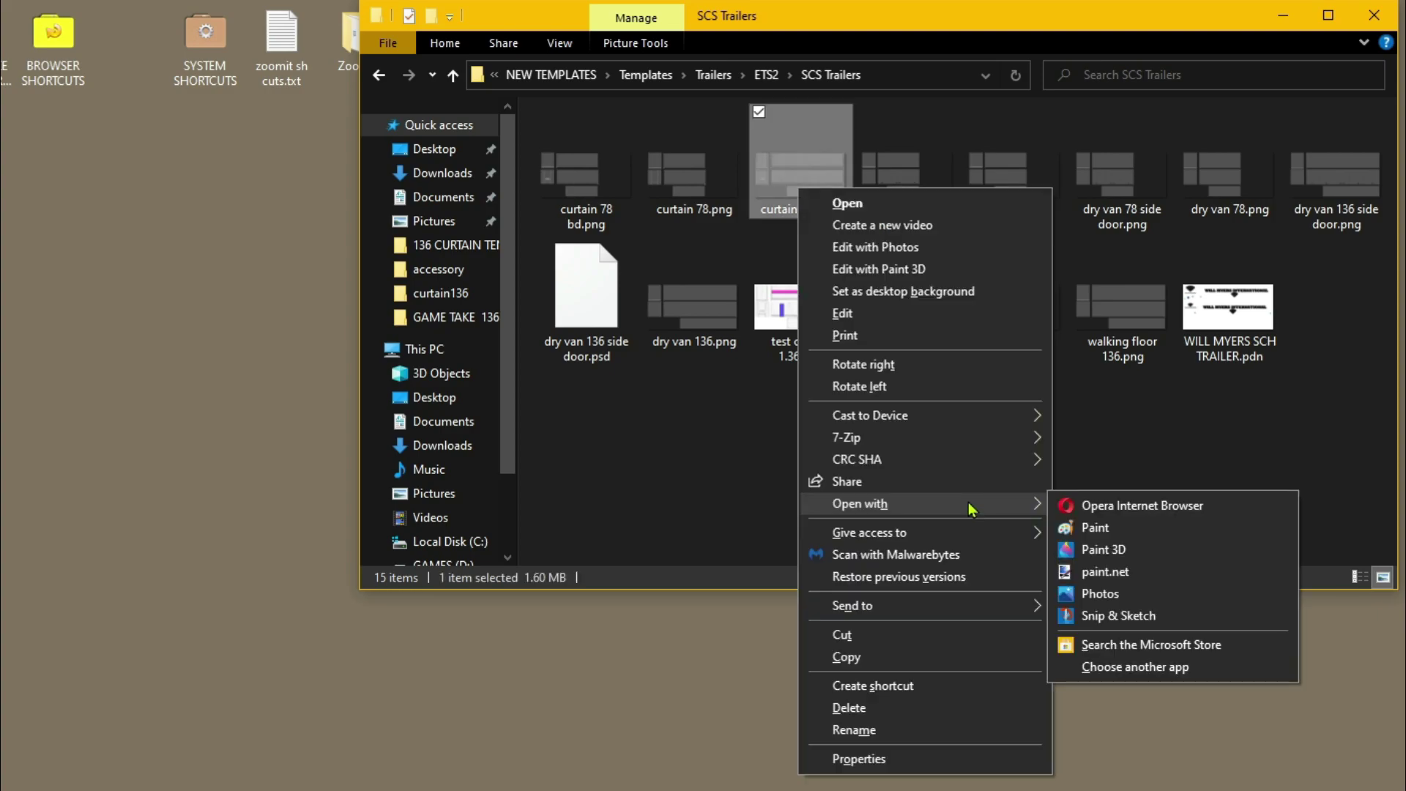
click(1106, 572)
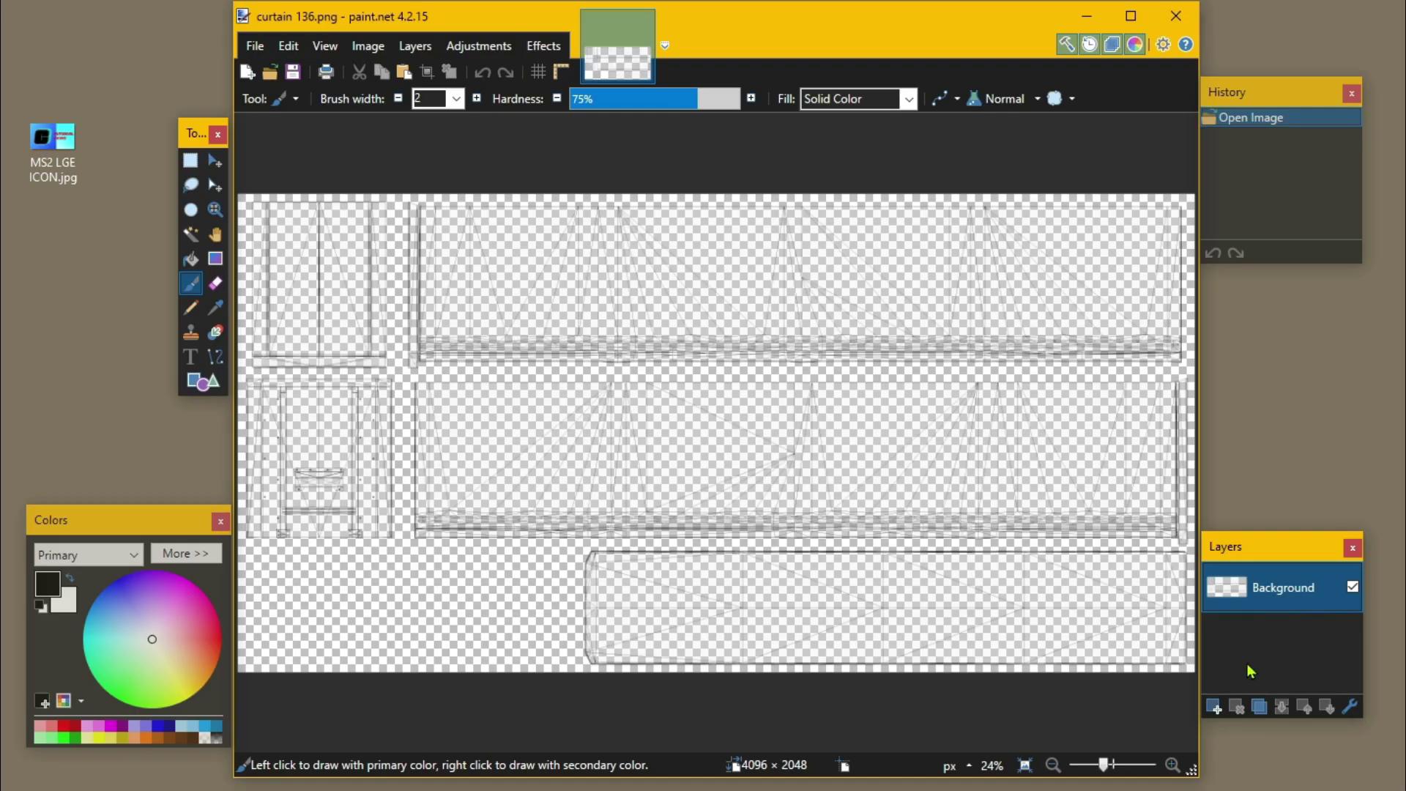
Add a white-filled Layer 2 beneath the curtain wireframe, then an empty Layer 3.
click(1215, 708)
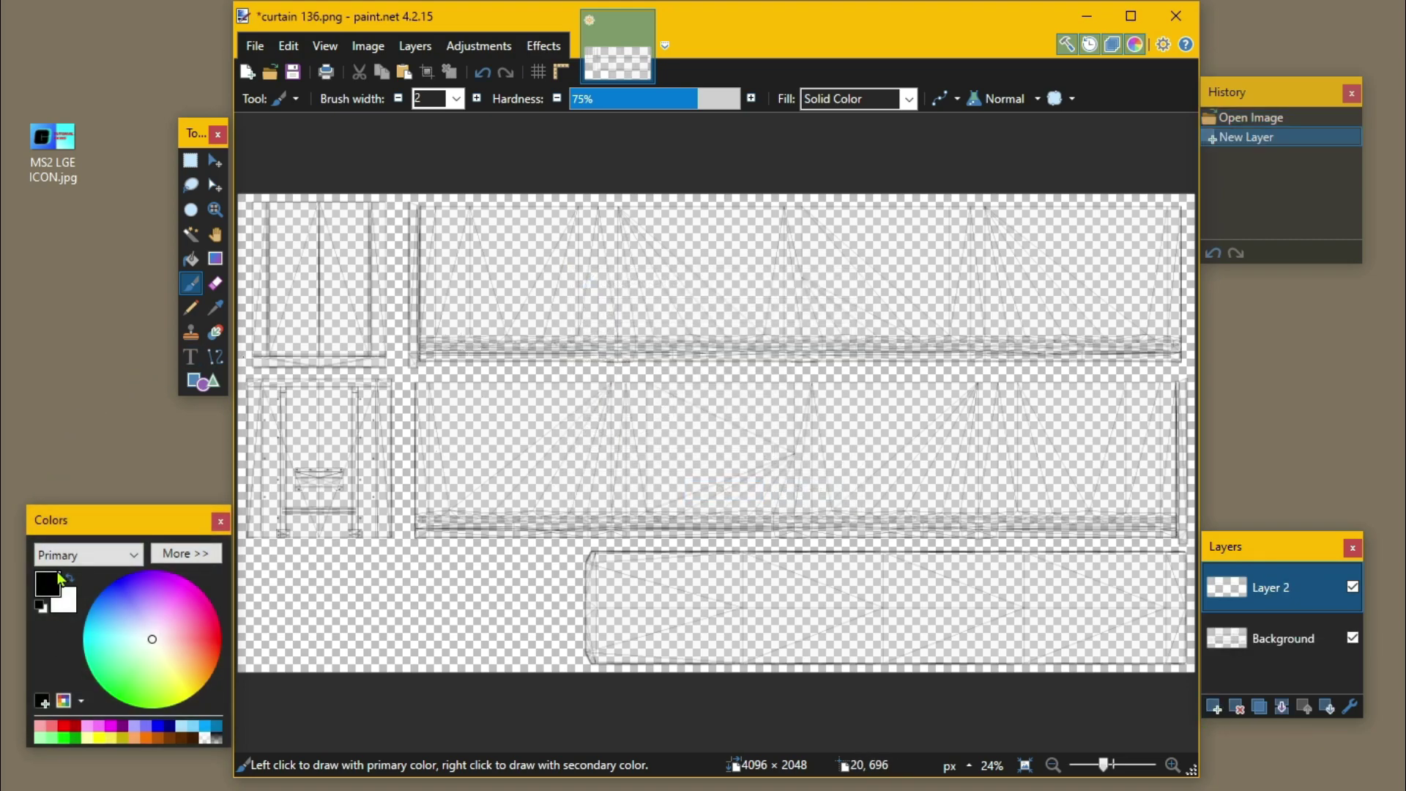
click(71, 580)
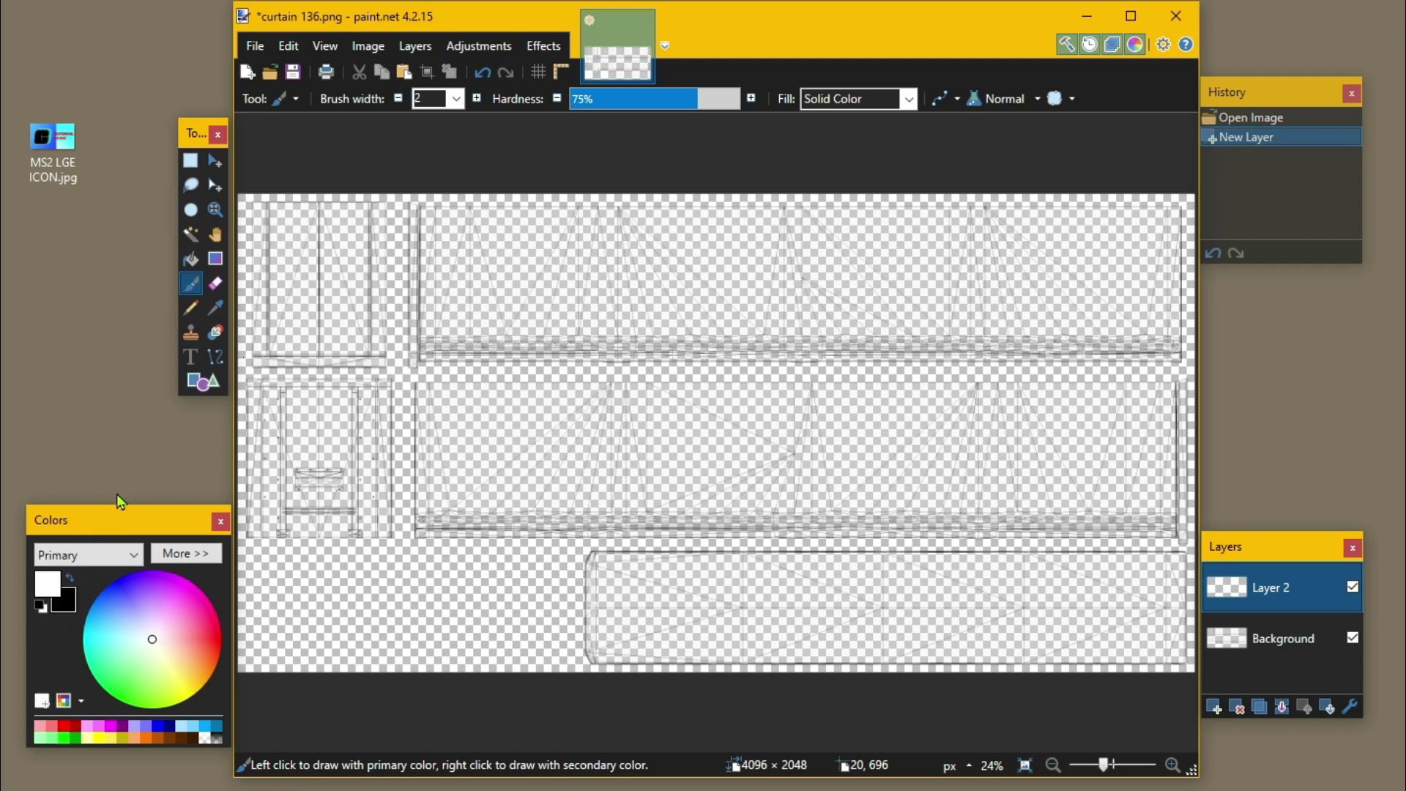
click(192, 259)
click(644, 331)
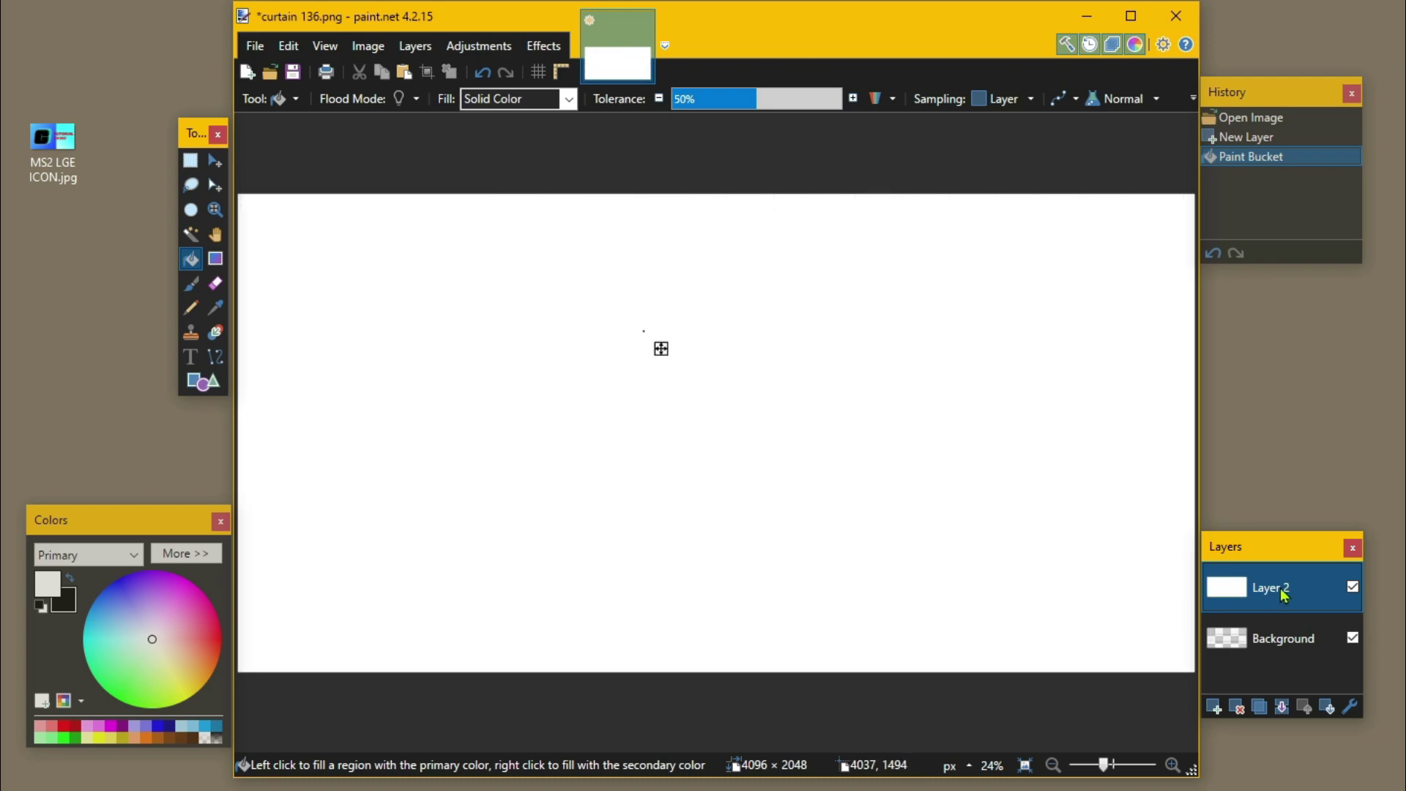
drag(1279, 591, 1304, 648)
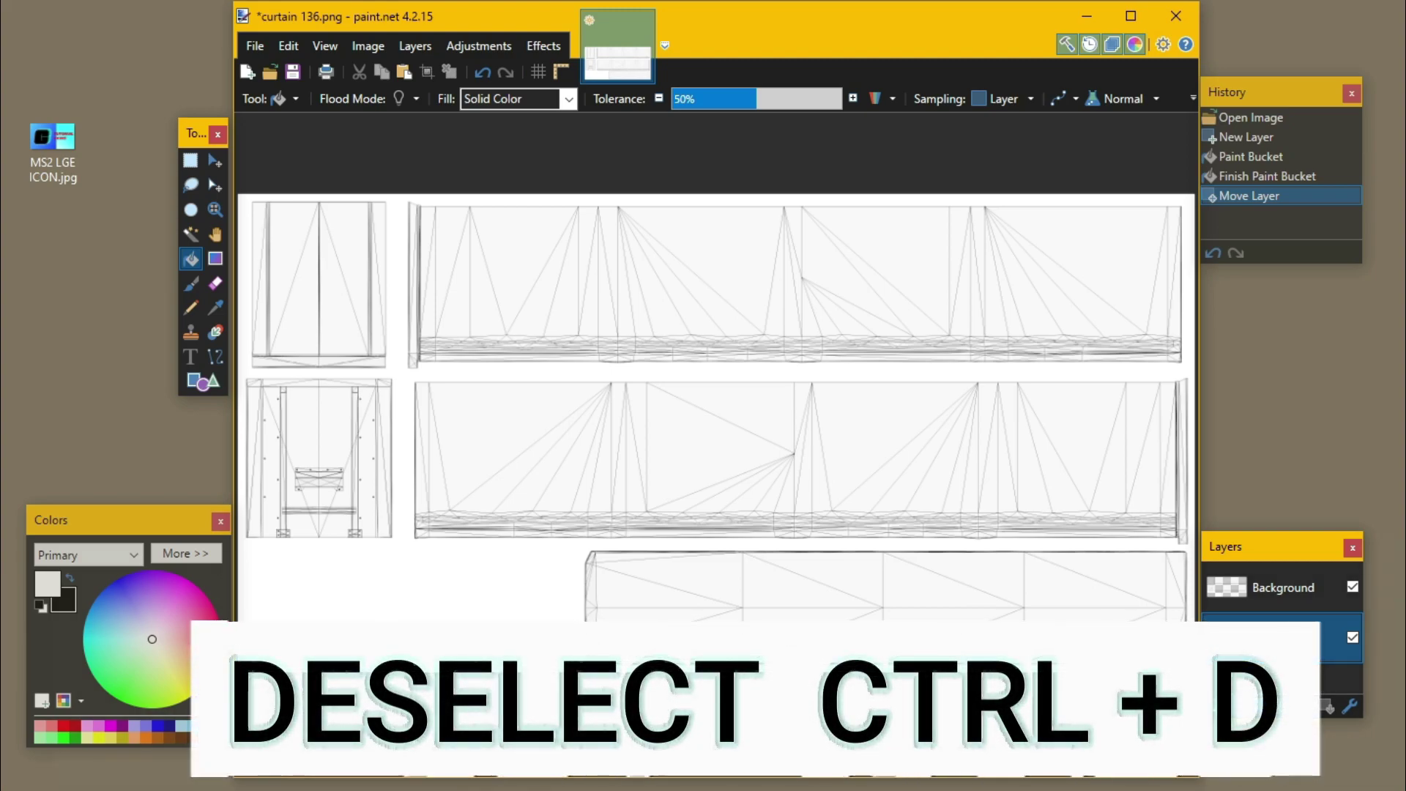
click(1218, 711)
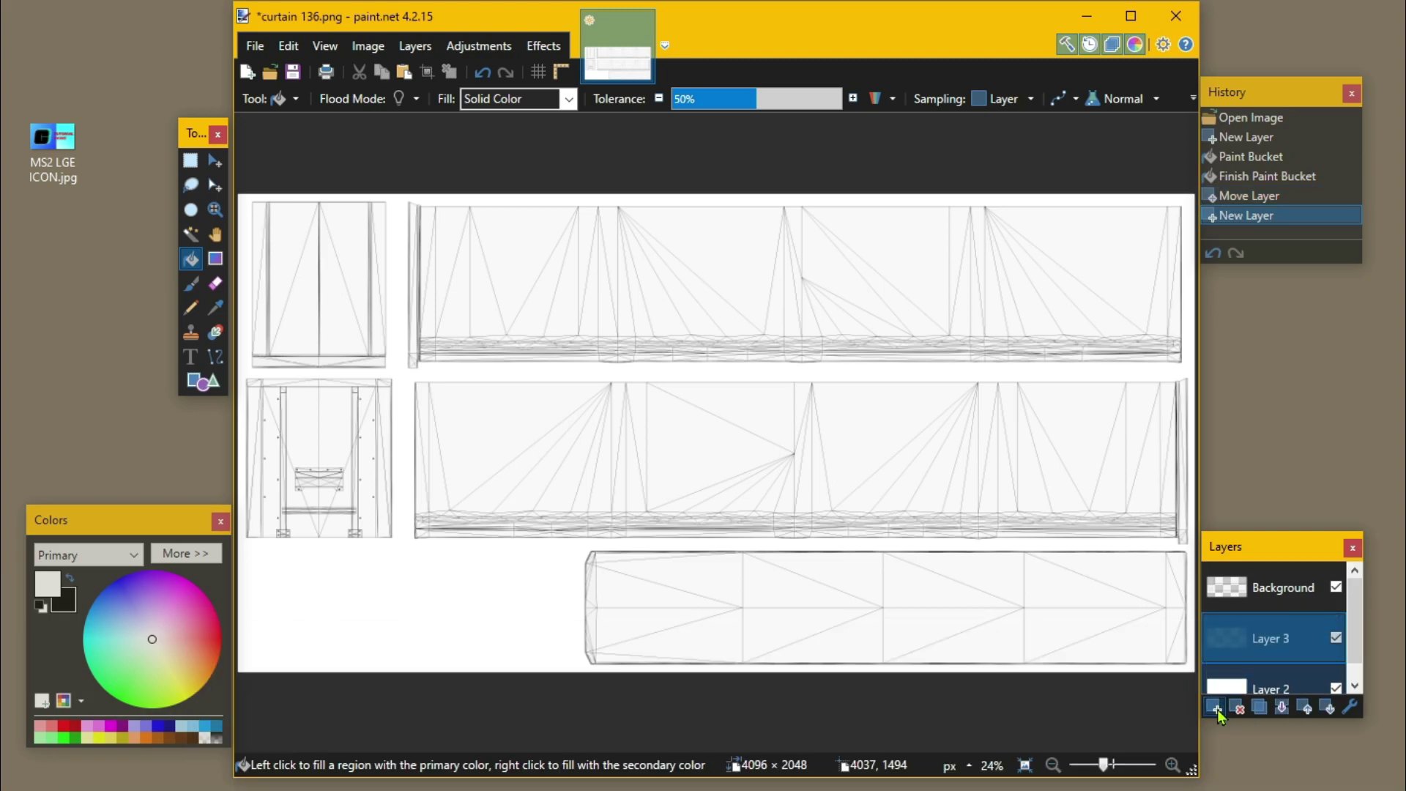
Move Layer 3 to the top of the stack and fill it entirely with cyan.
drag(1272, 637, 1279, 595)
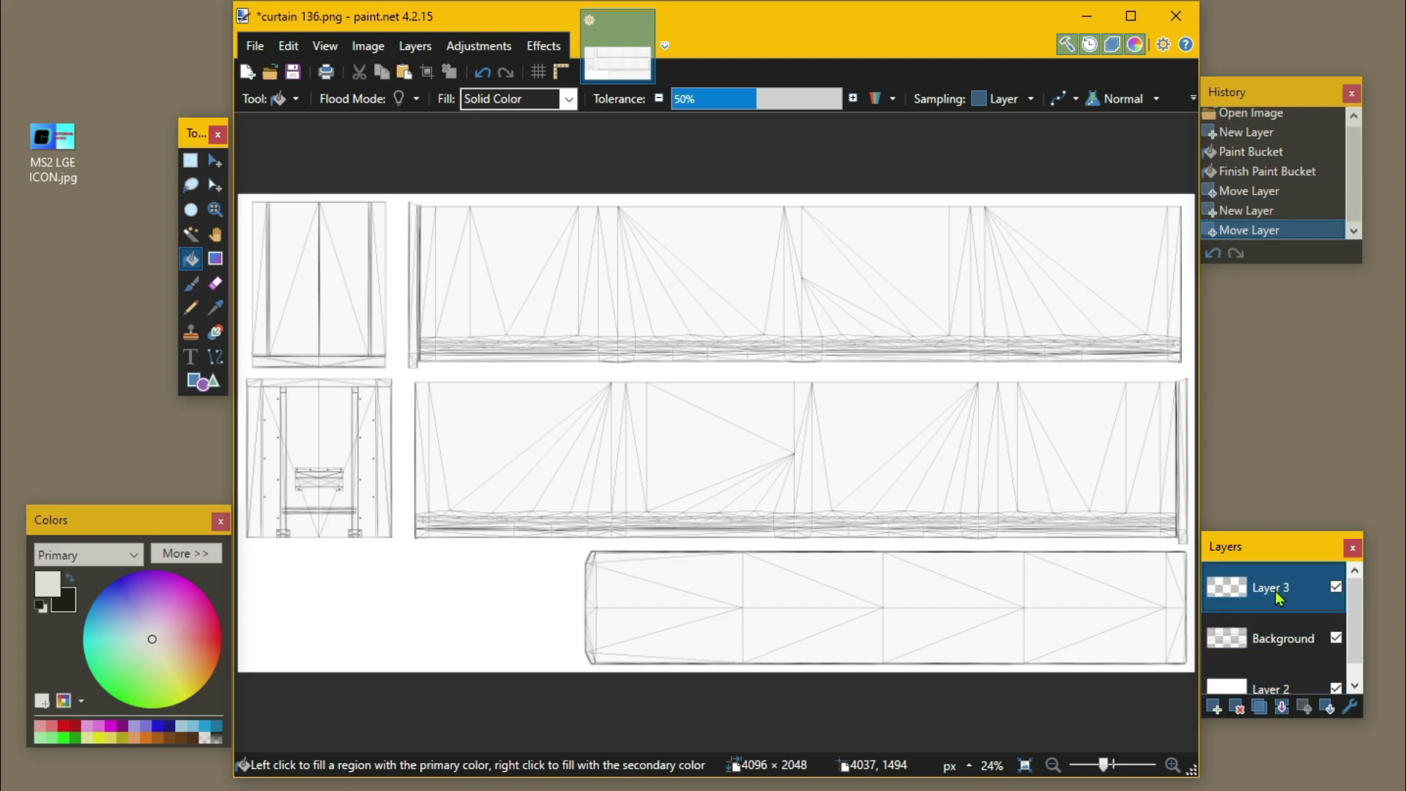
click(89, 635)
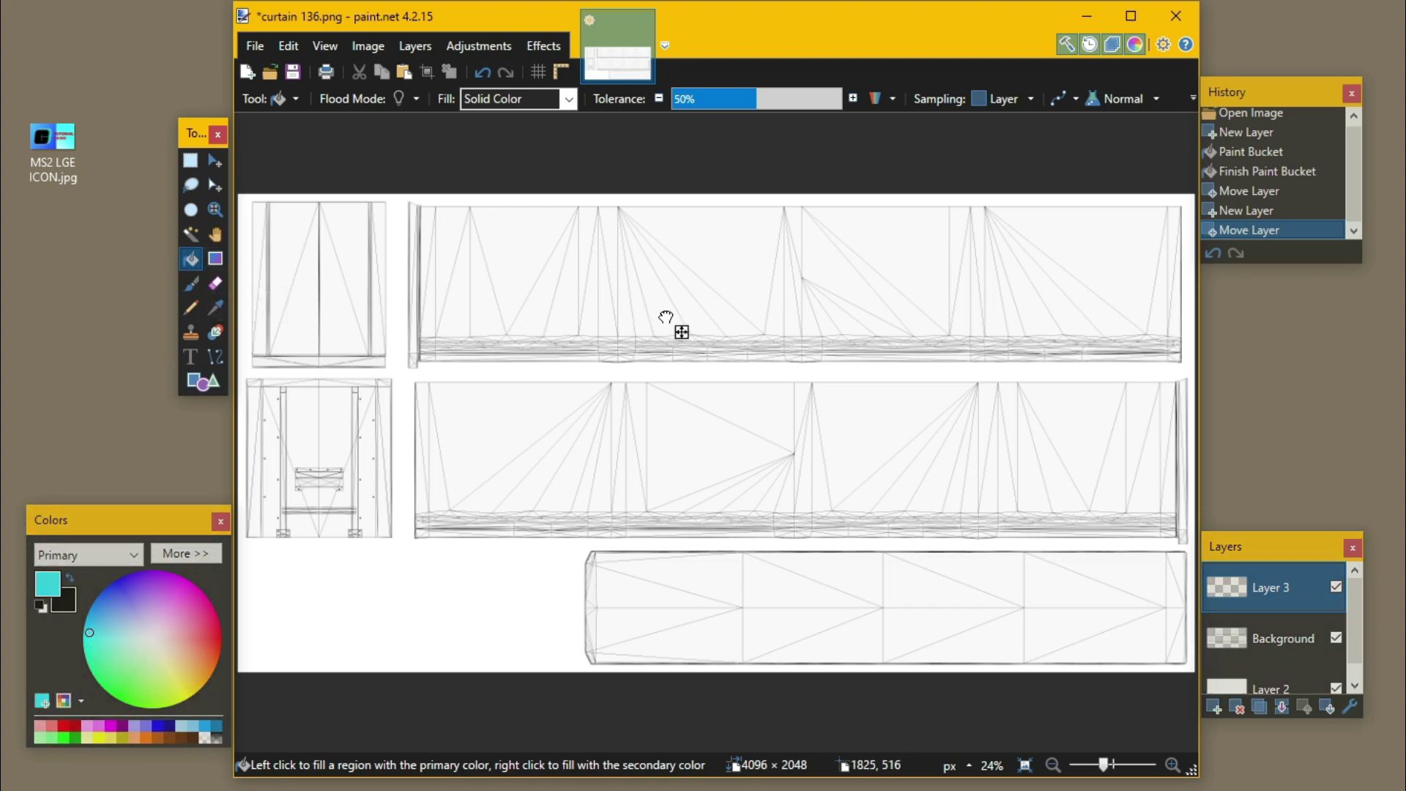
click(665, 316)
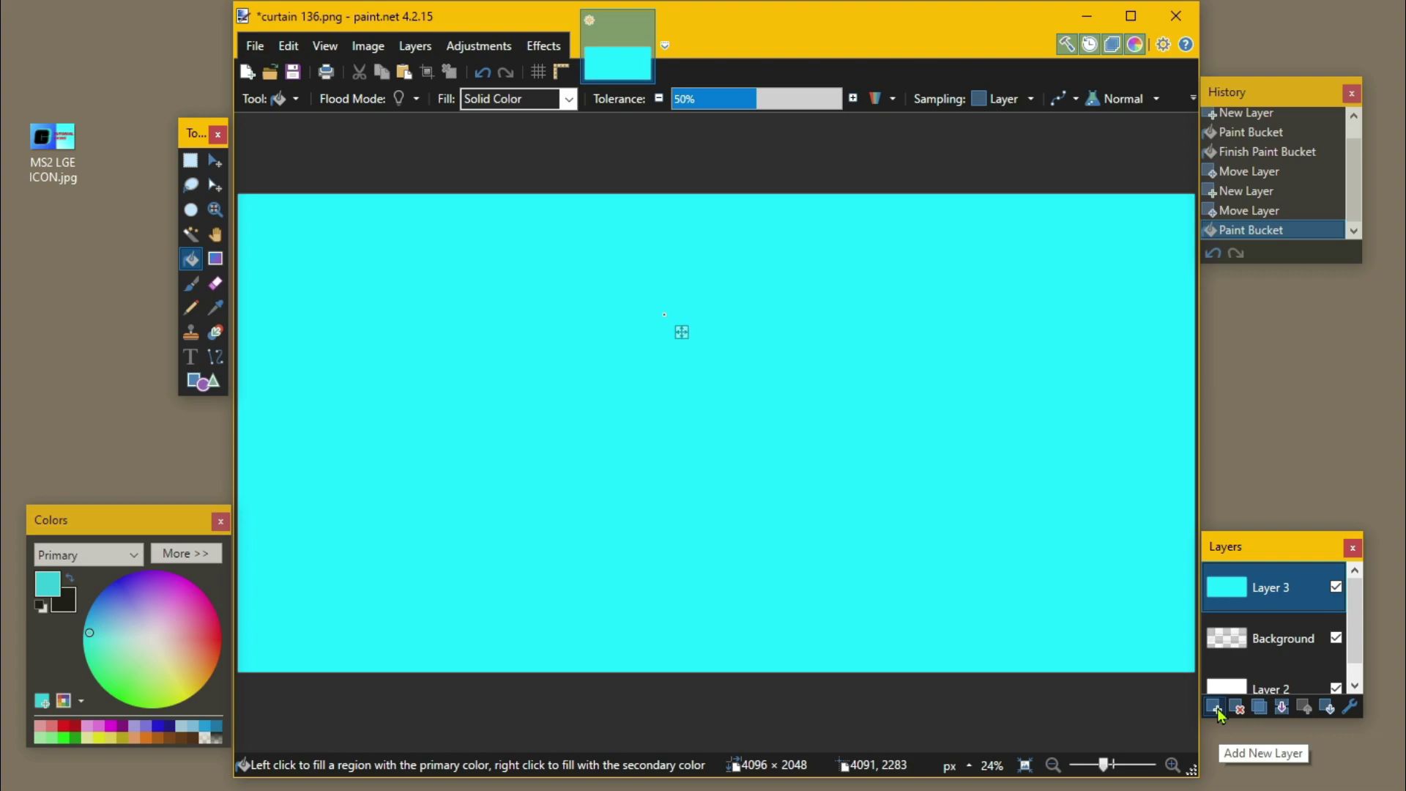
click(255, 46)
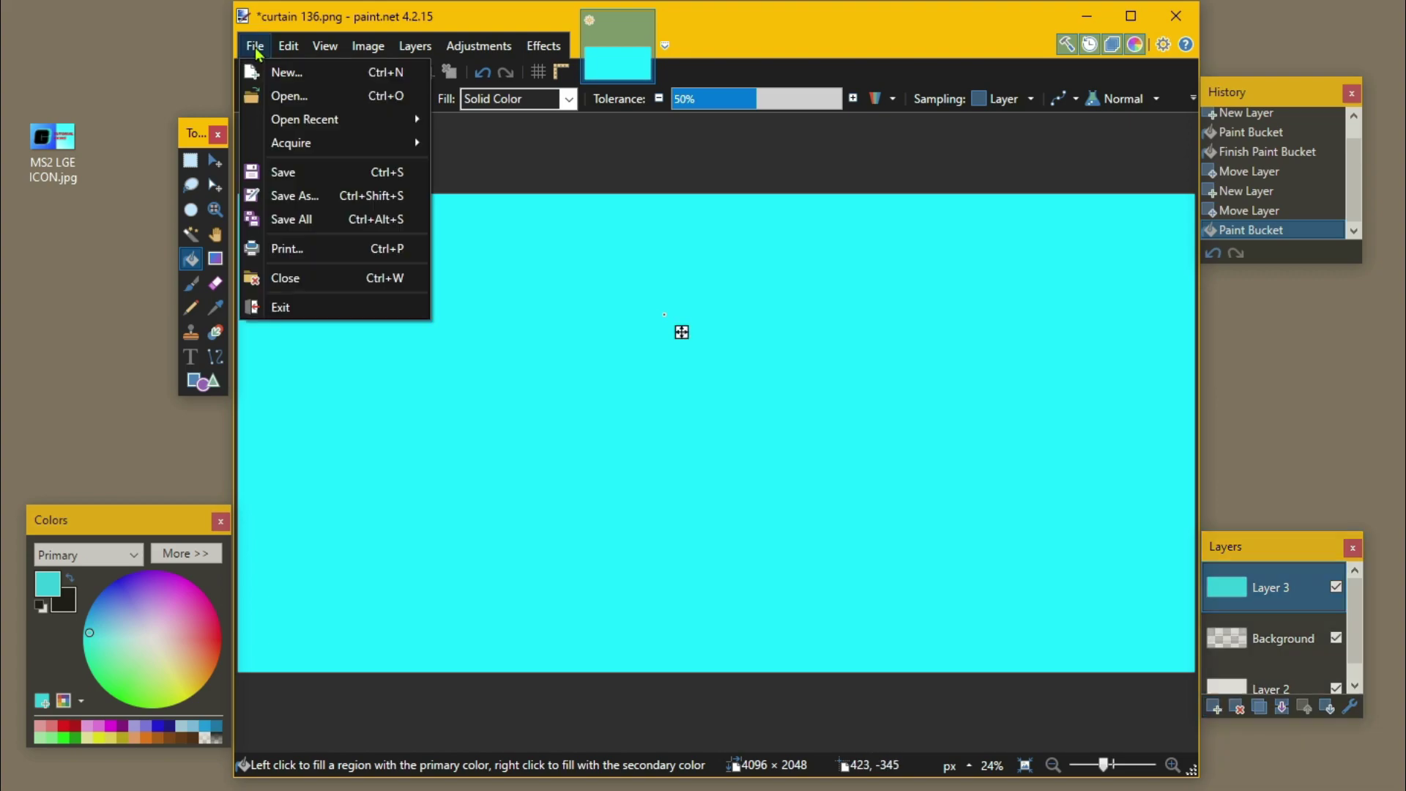
Save the image as the paint.net file 'DIFF COLOUR PARTS VIDEO TRL'.
click(331, 199)
text(D)
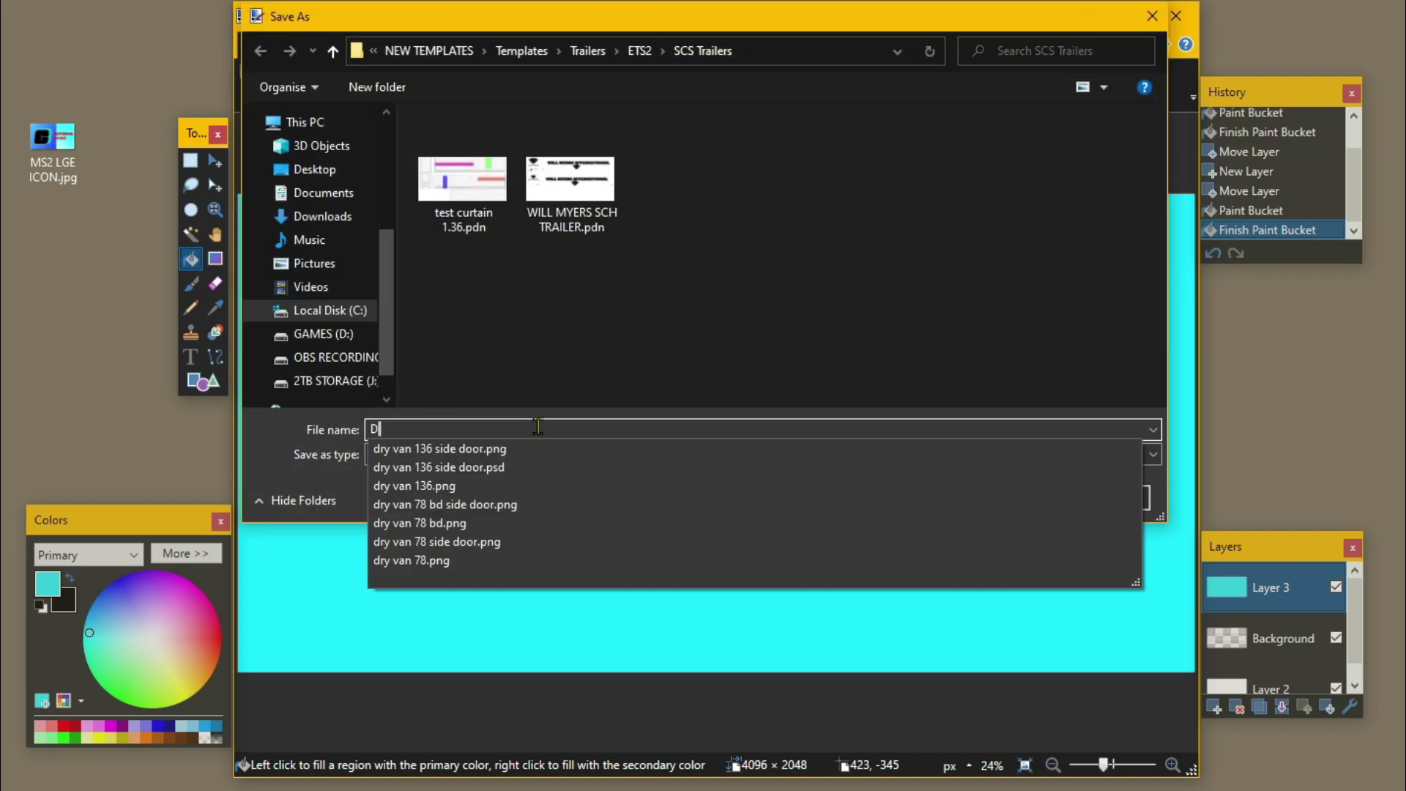
text(IFF COLOUR )
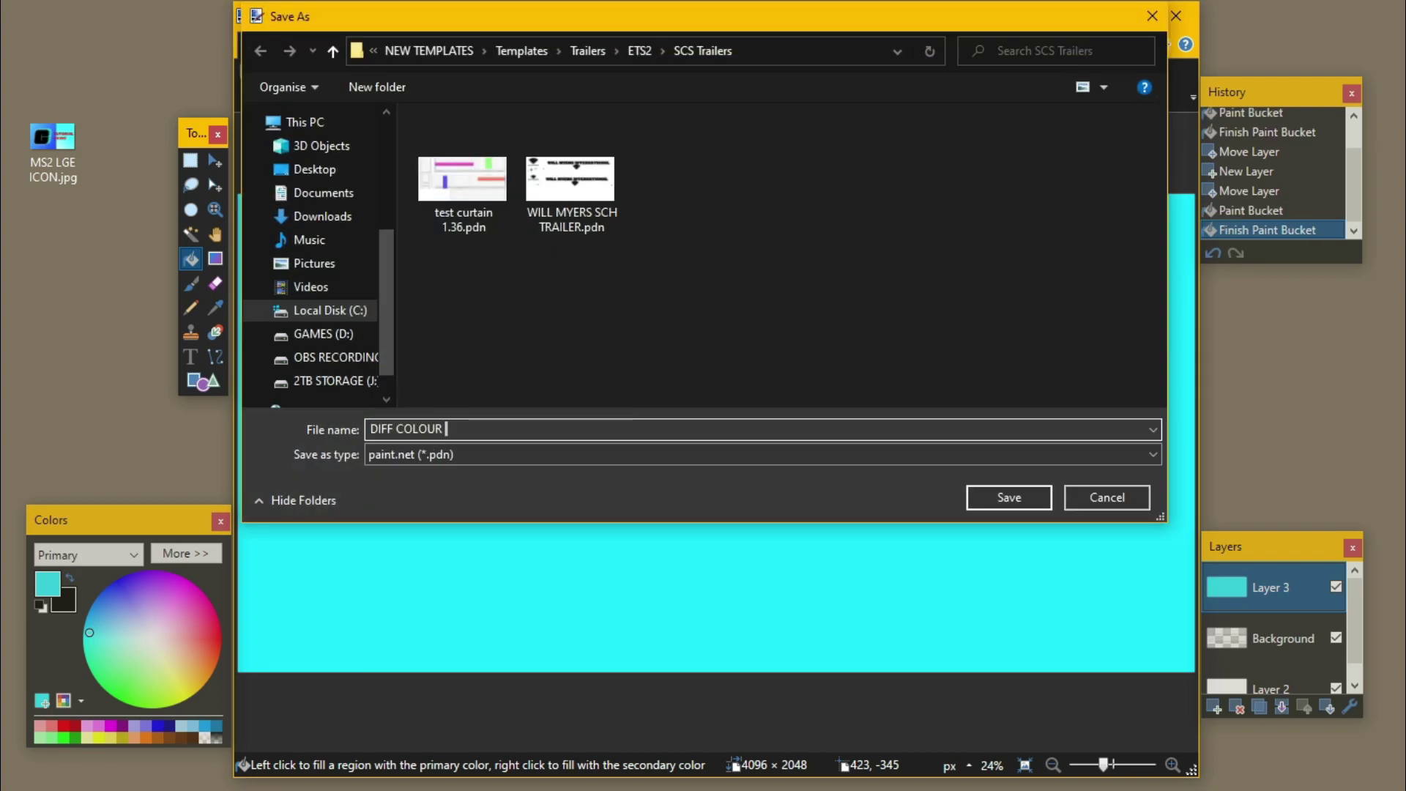
text(PARTS VIDEO TRL)
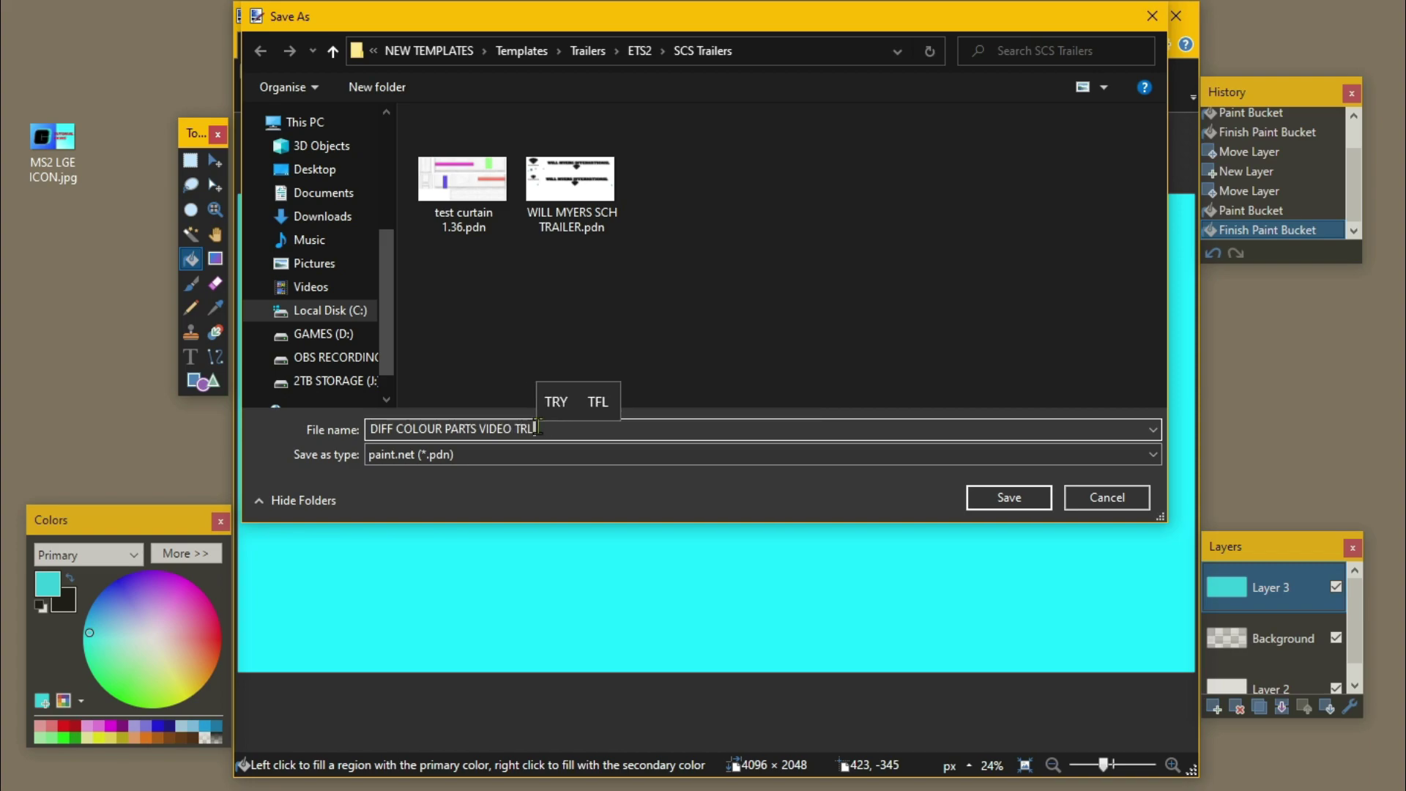
click(1007, 498)
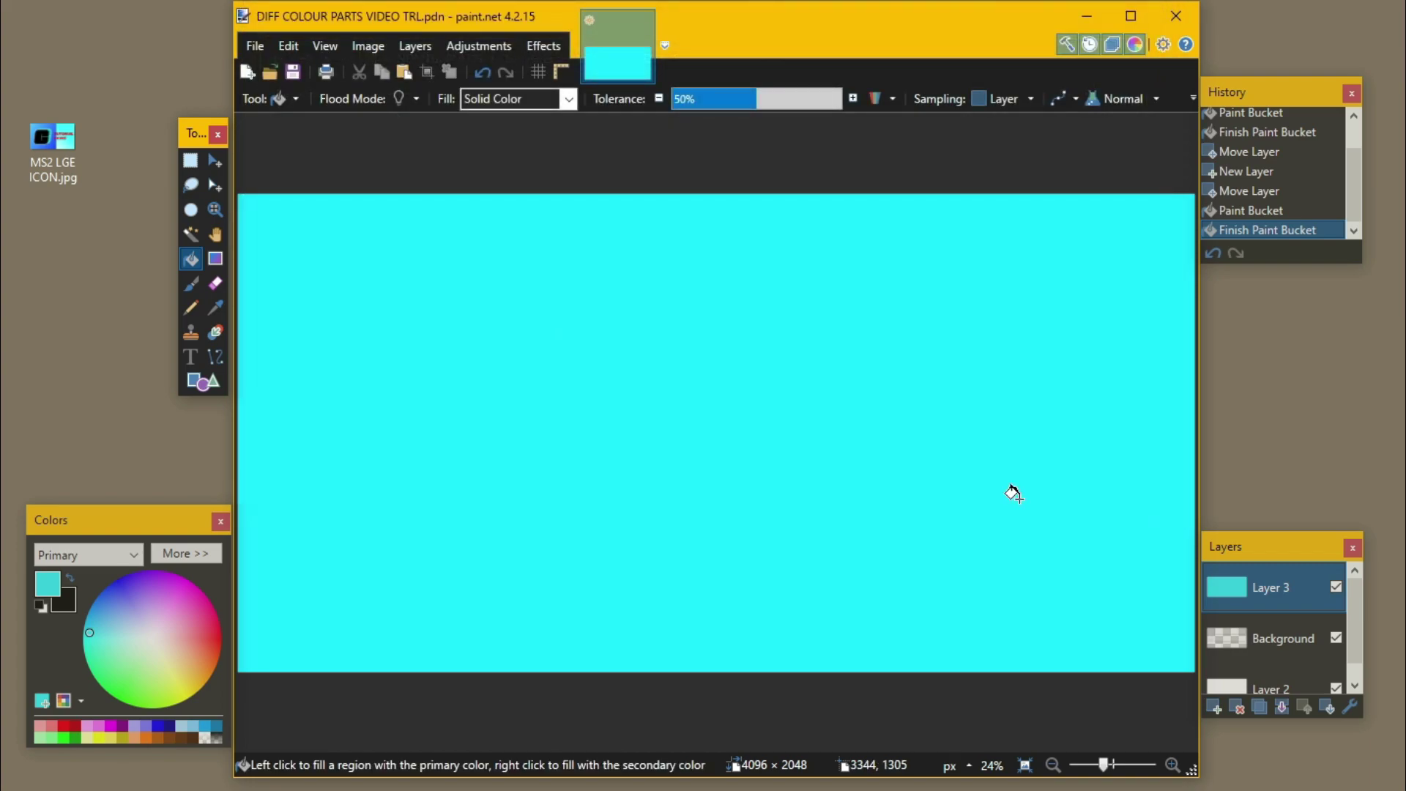
Save a flattened PNG copy as DIFF COLOUR PARTS VIDEO TRL.png with default settings.
click(255, 46)
click(326, 195)
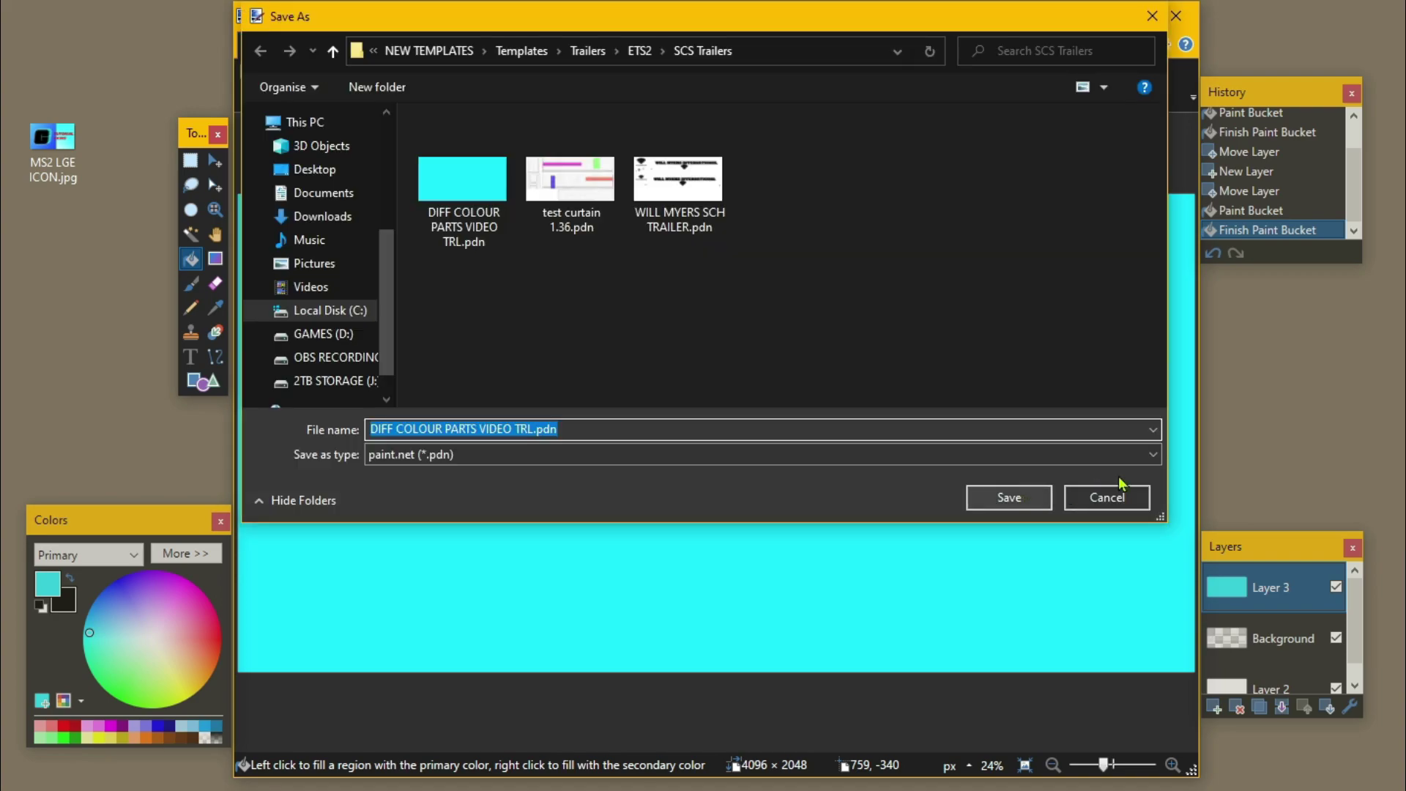
click(1152, 456)
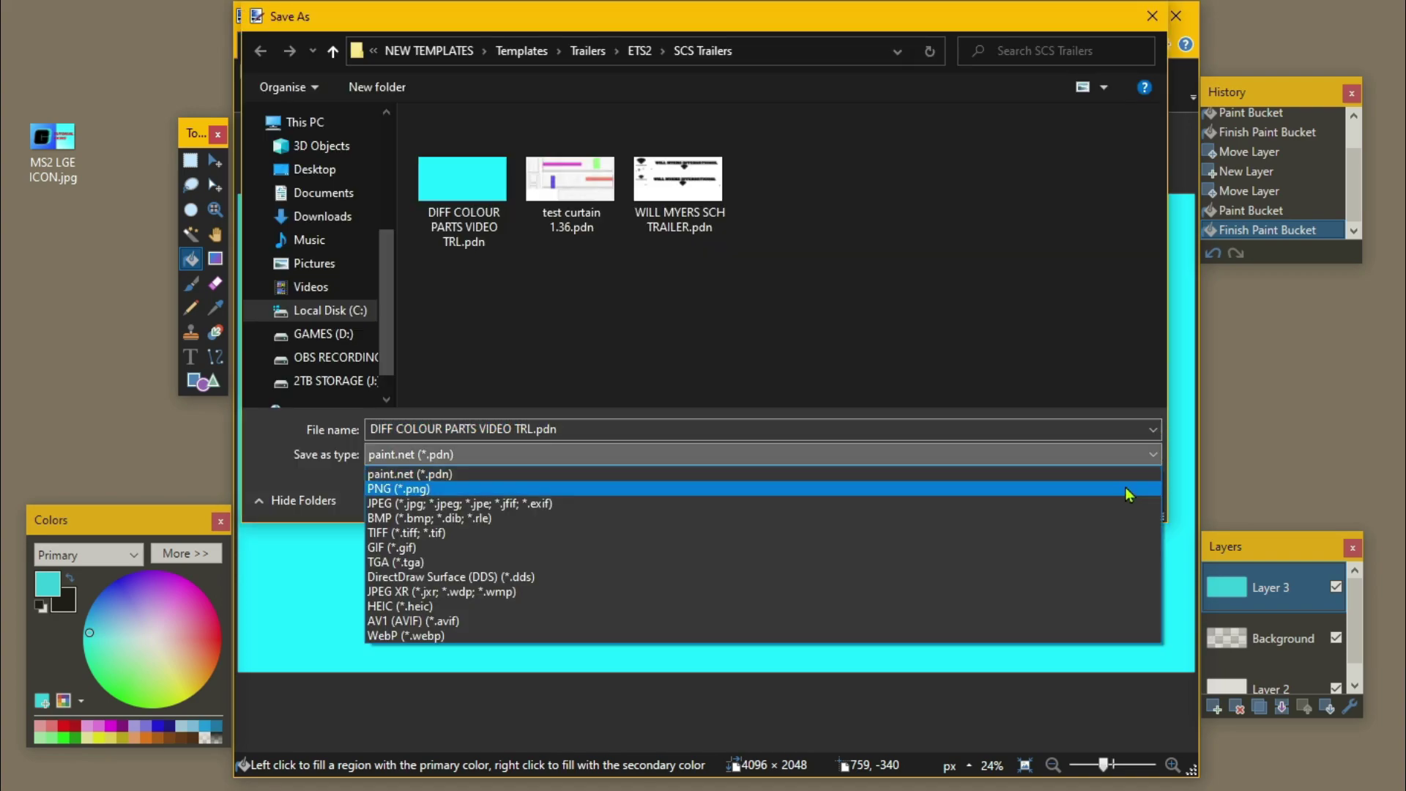
click(1135, 489)
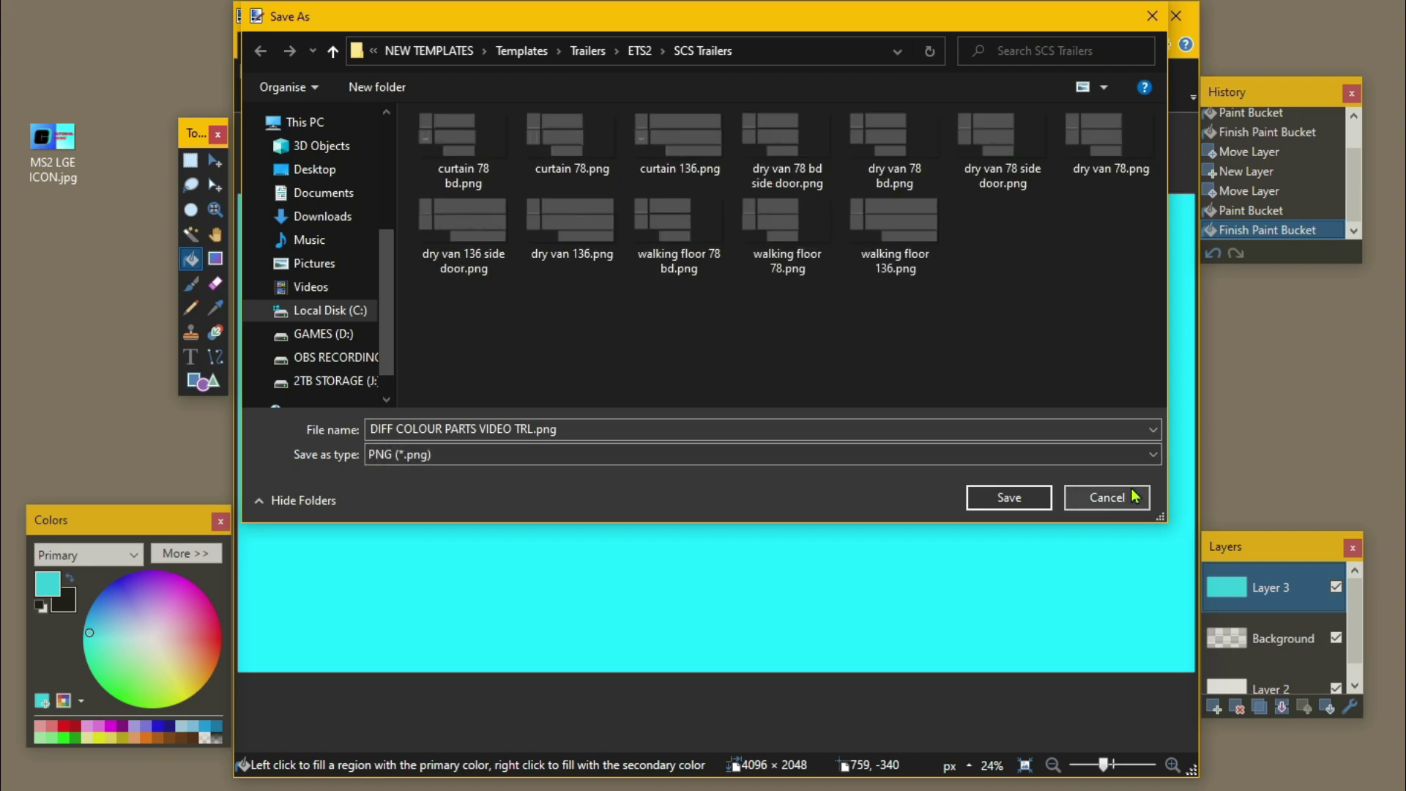
click(1009, 498)
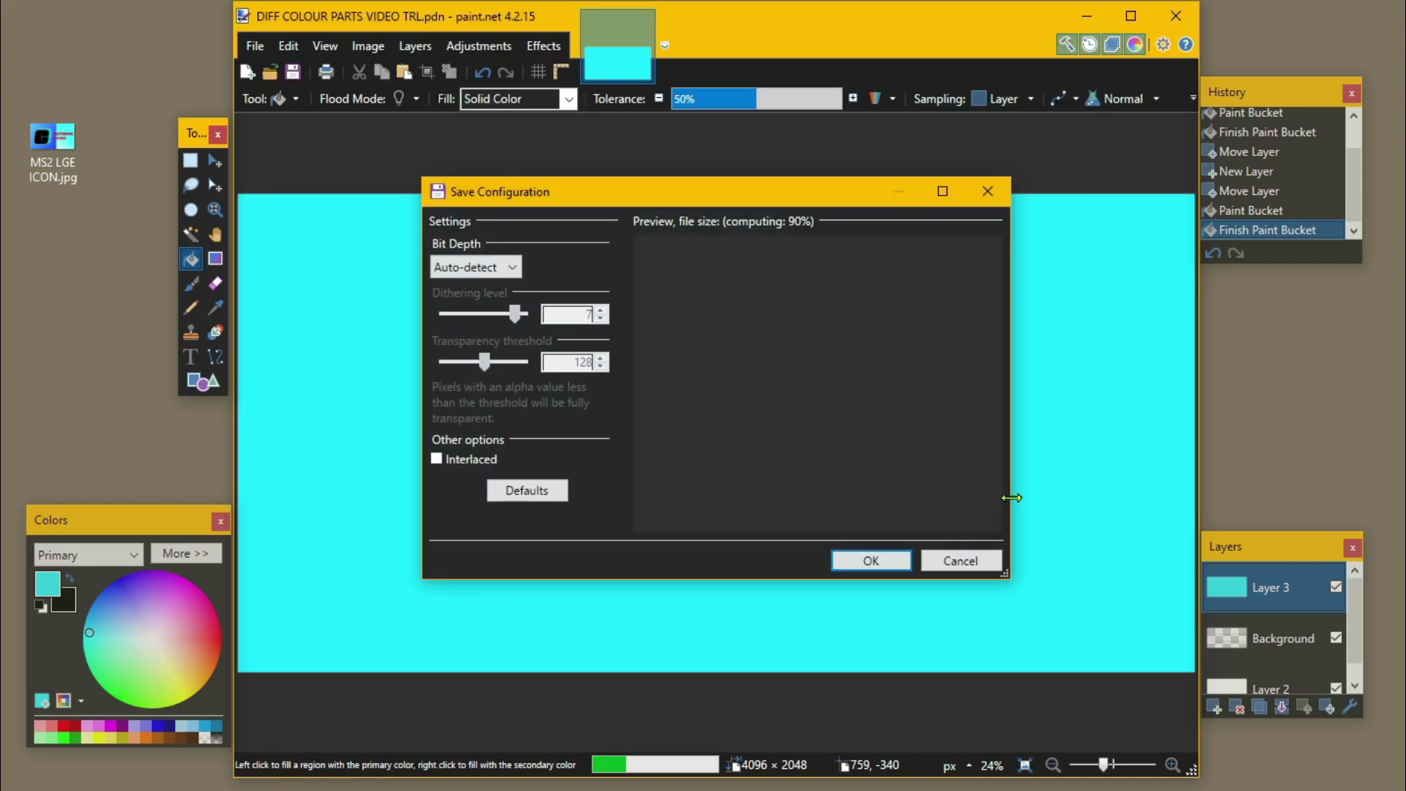
click(887, 568)
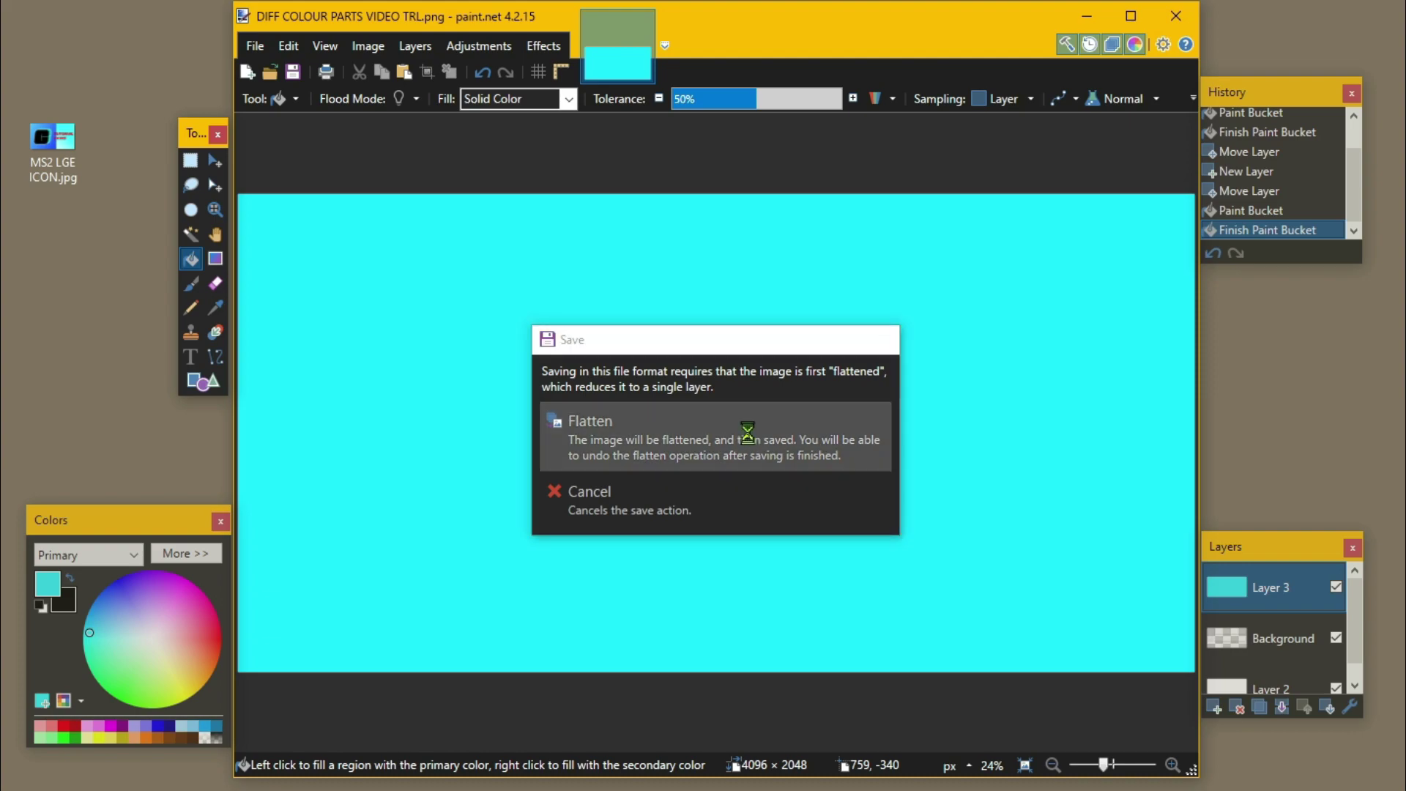
click(751, 440)
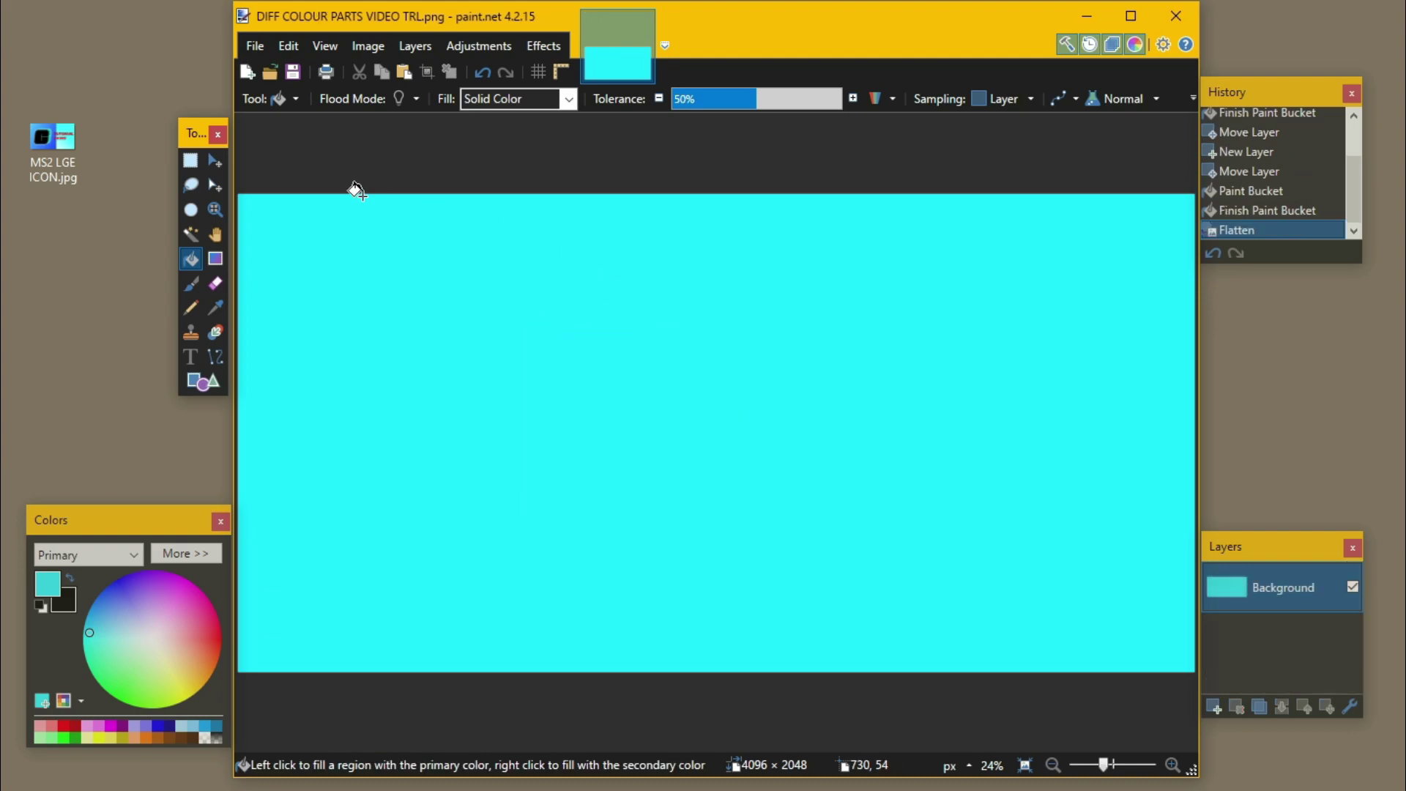
click(255, 46)
click(255, 45)
Create a new 4 × 4 pixel image and zoom in on it.
click(254, 46)
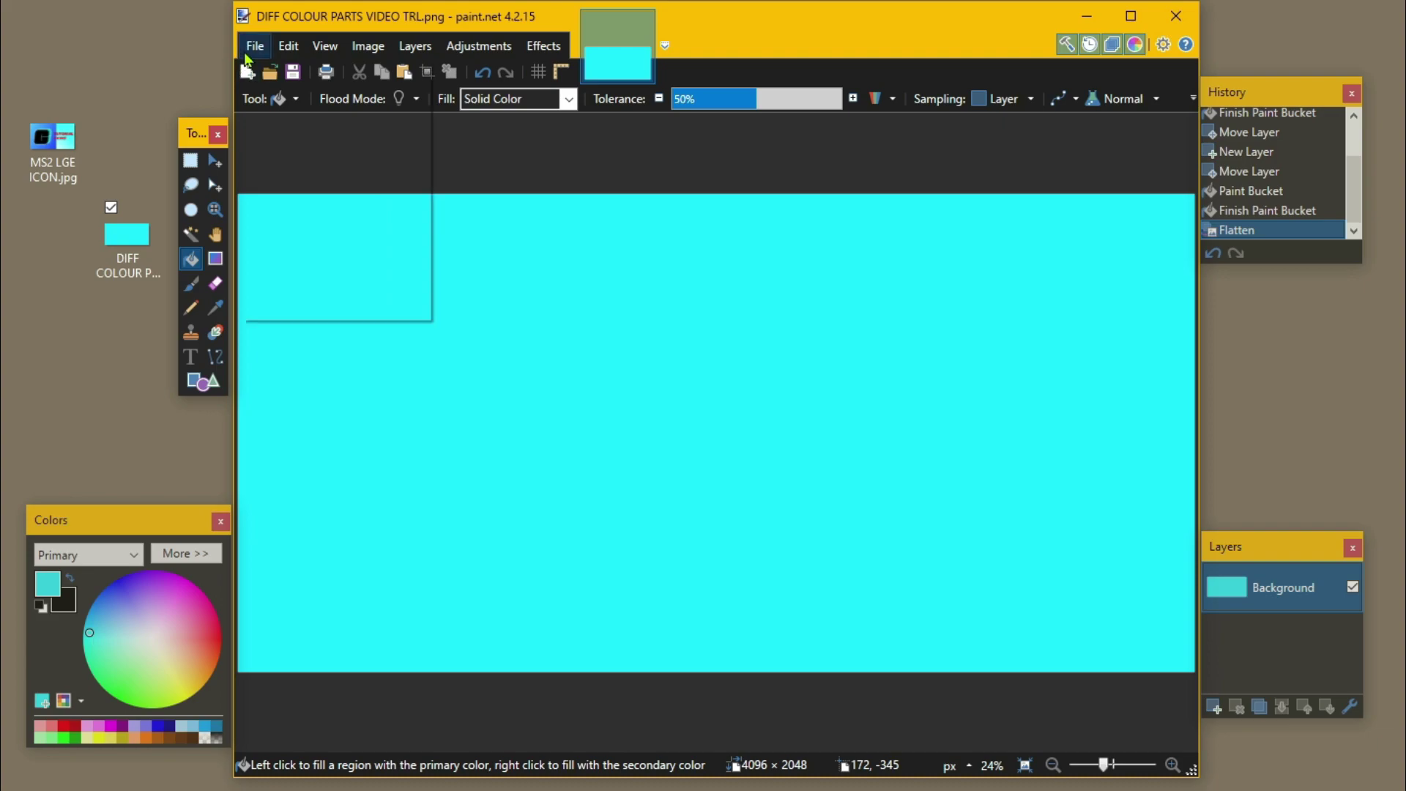
click(286, 73)
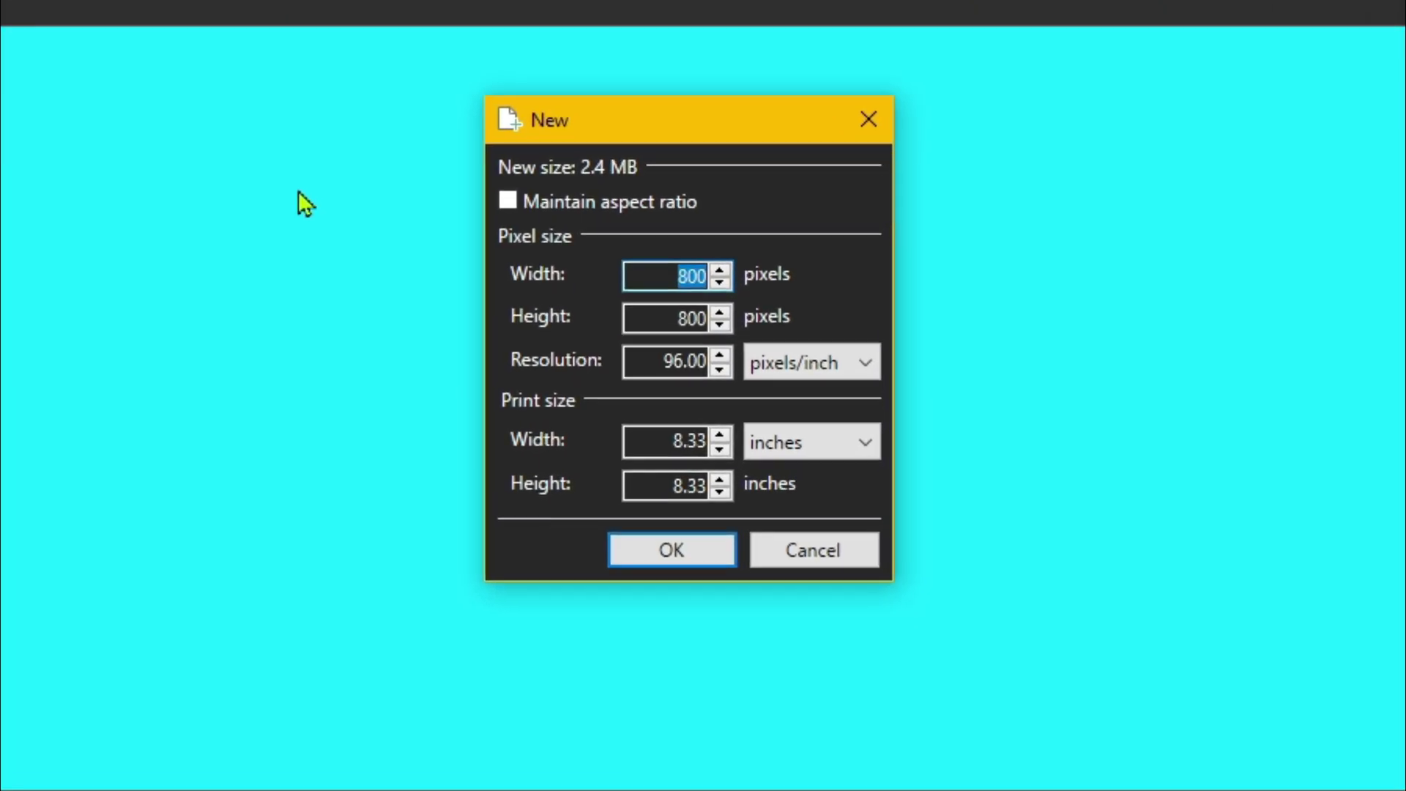
text(4)
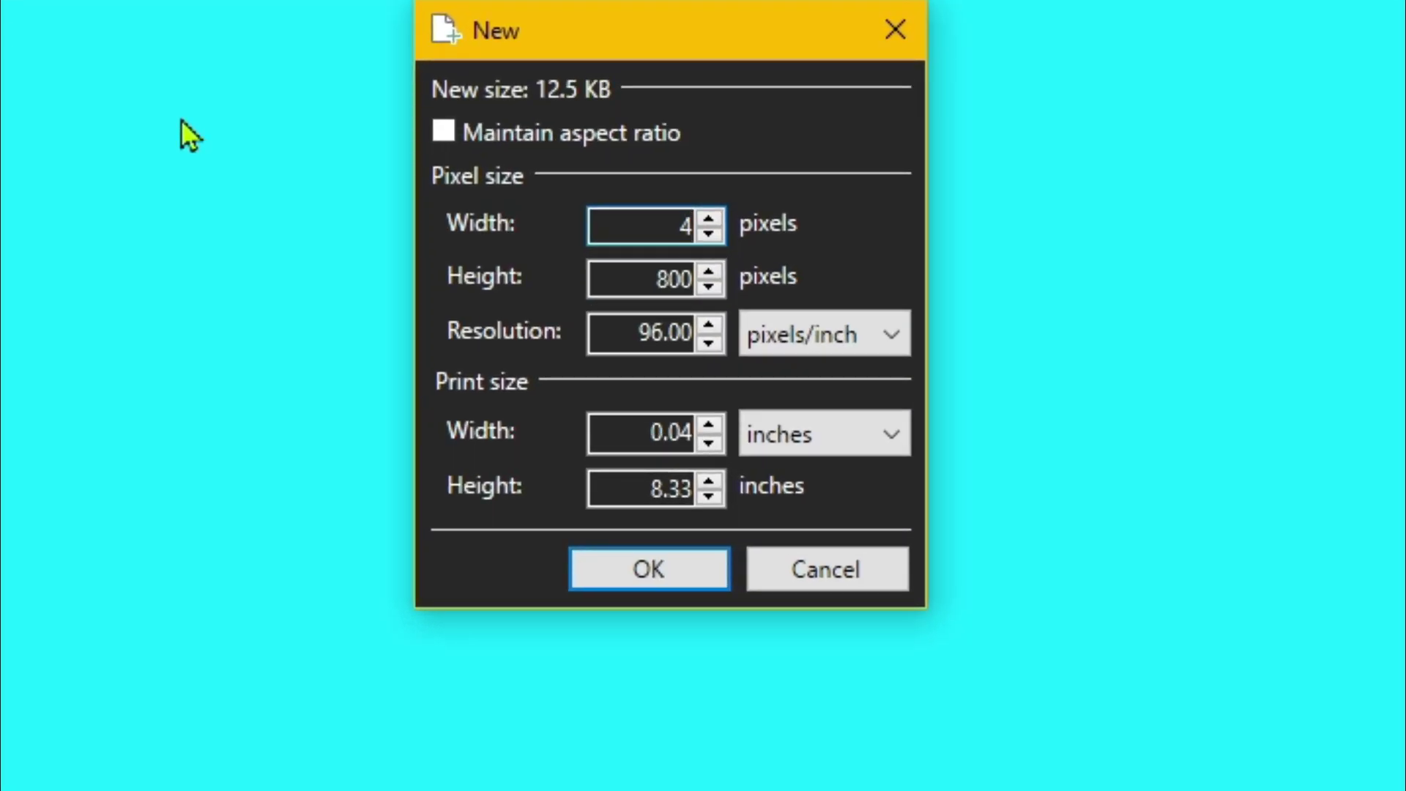
key(Tab)
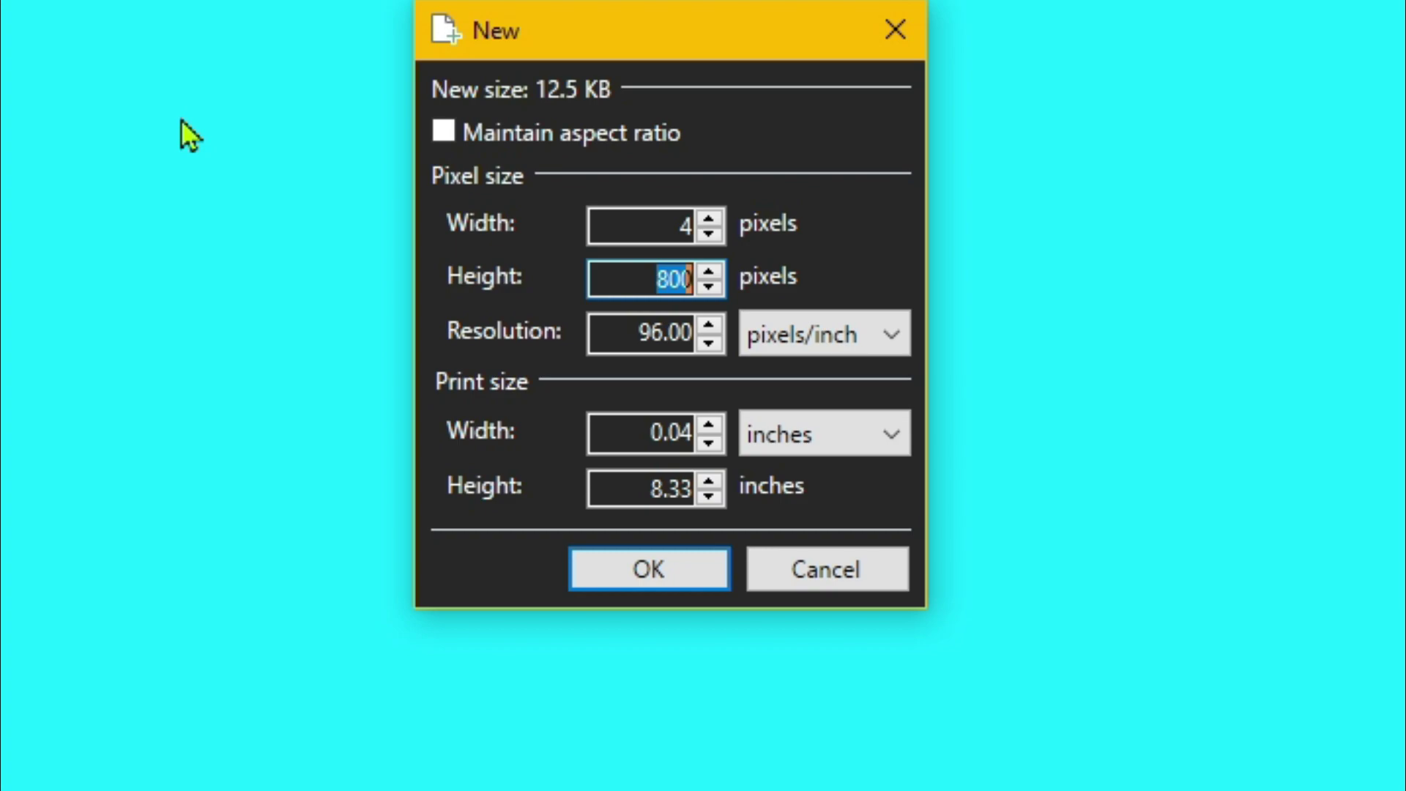
text(4)
click(675, 575)
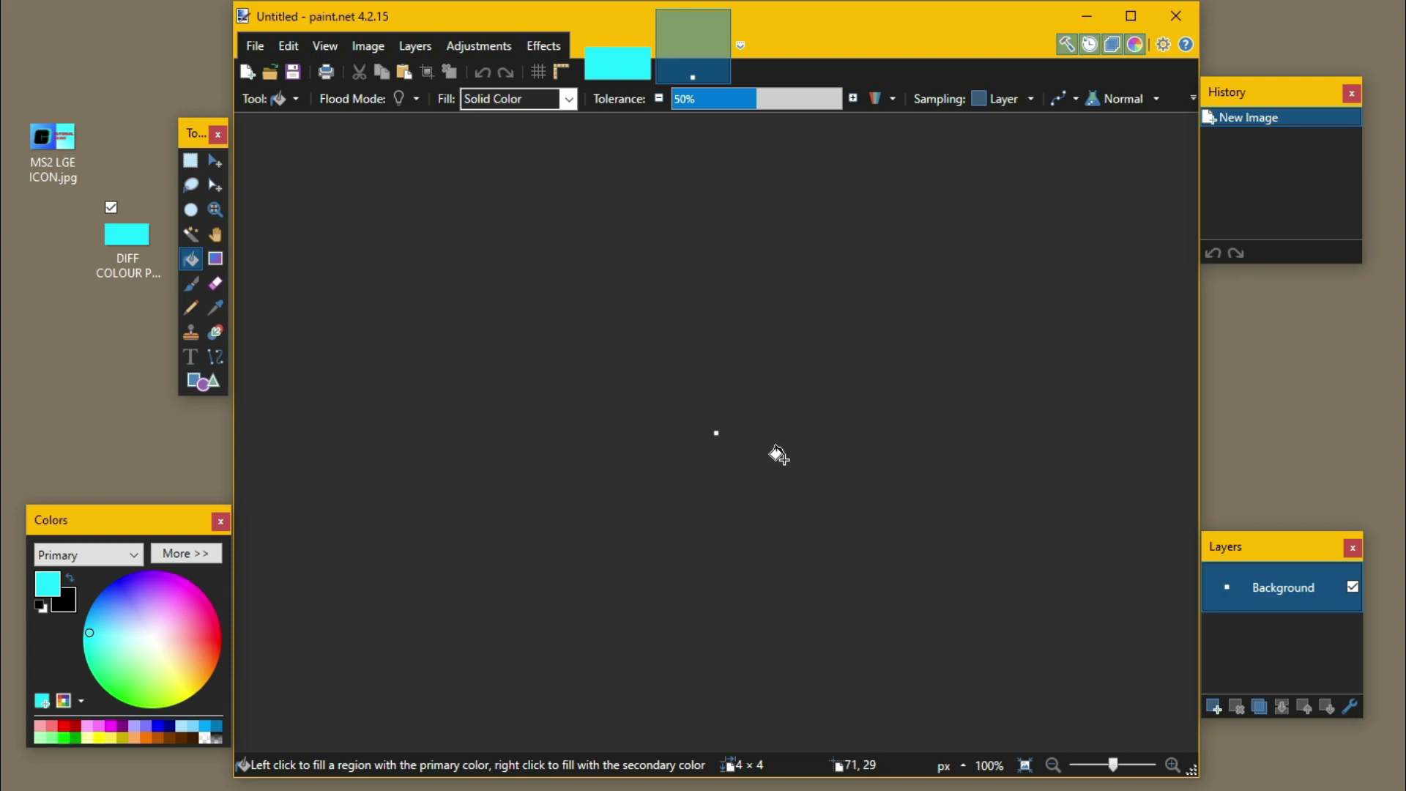
ctrl+scroll(779, 454, up, 10)
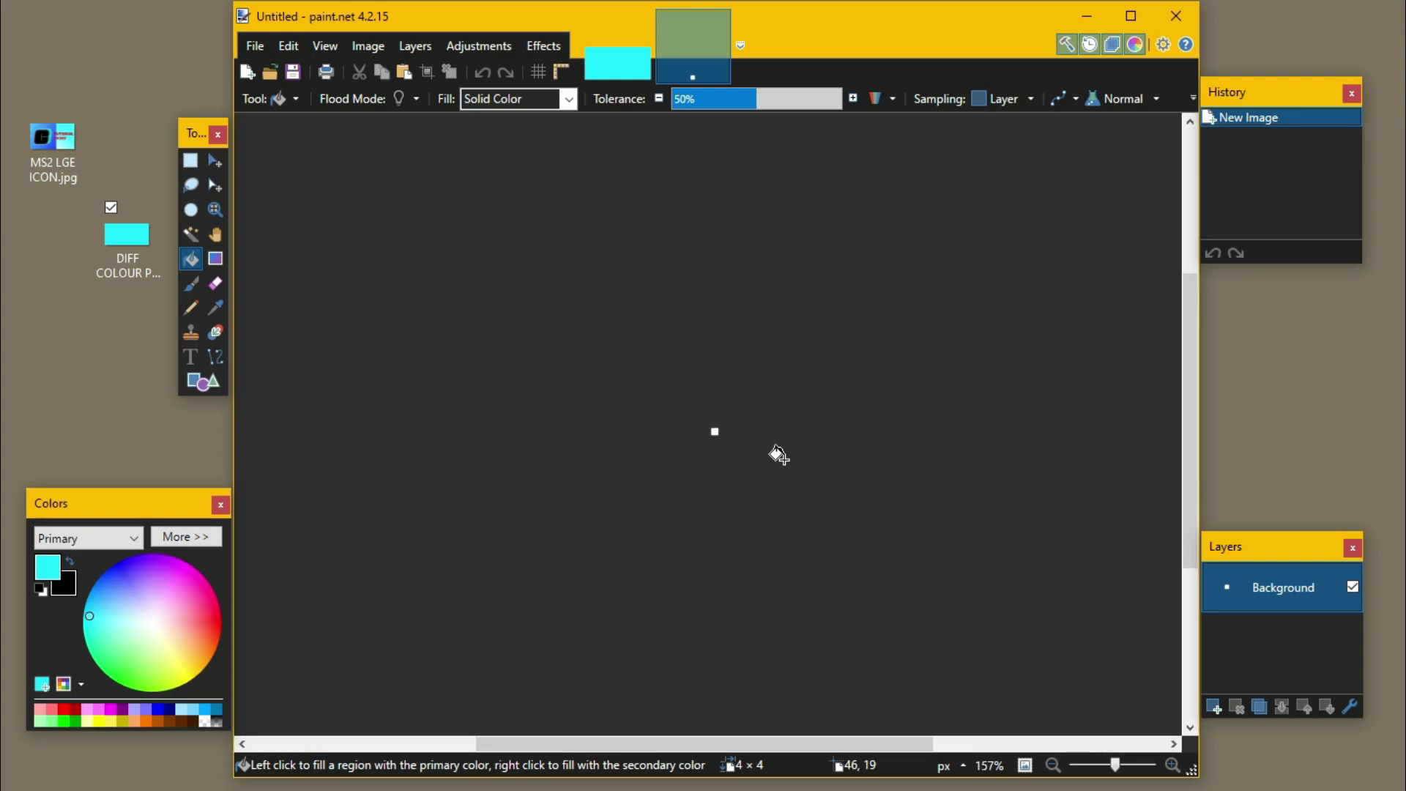
ctrl+scroll(779, 455, up, 4)
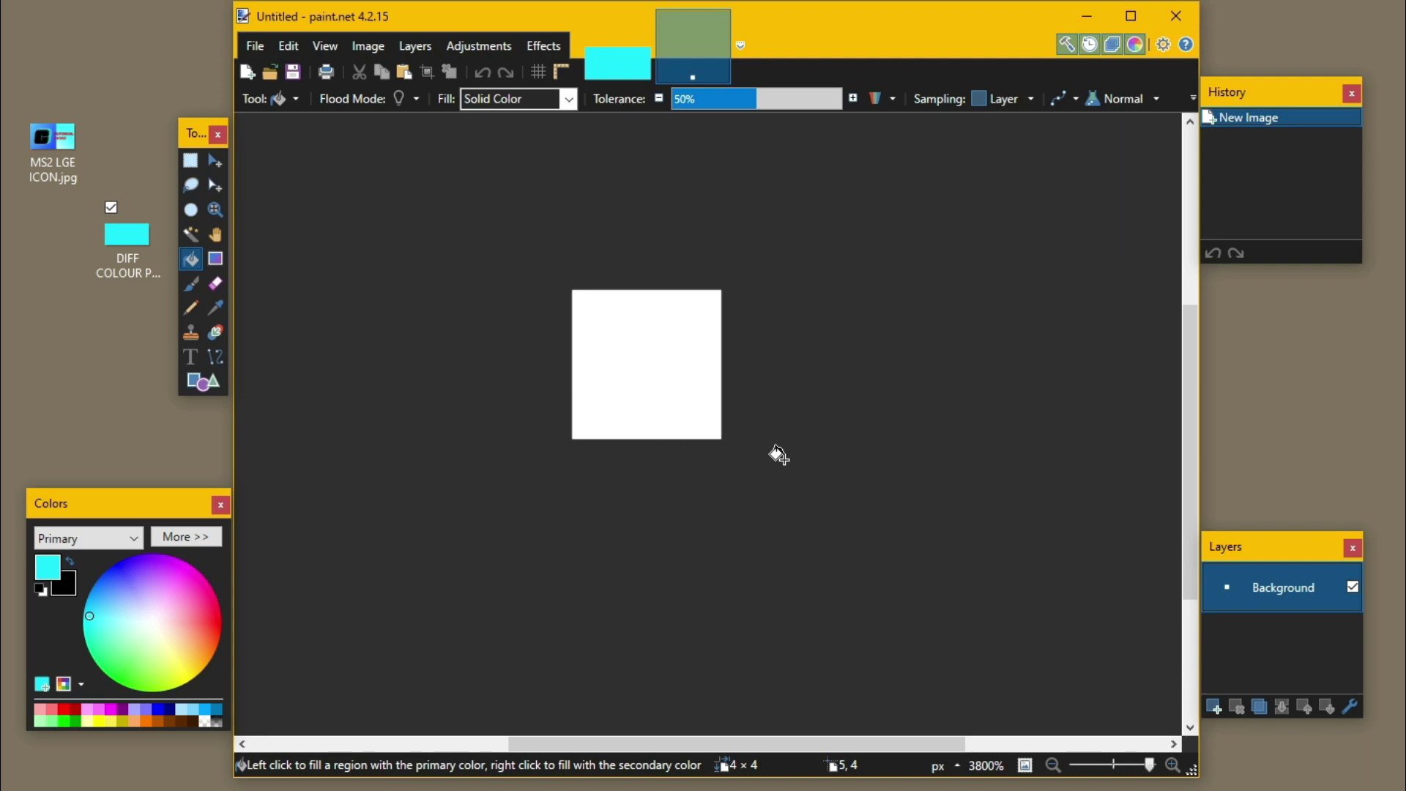
Paint the 4 × 4 canvas solid red and save it as RED.png on the Desktop.
click(214, 609)
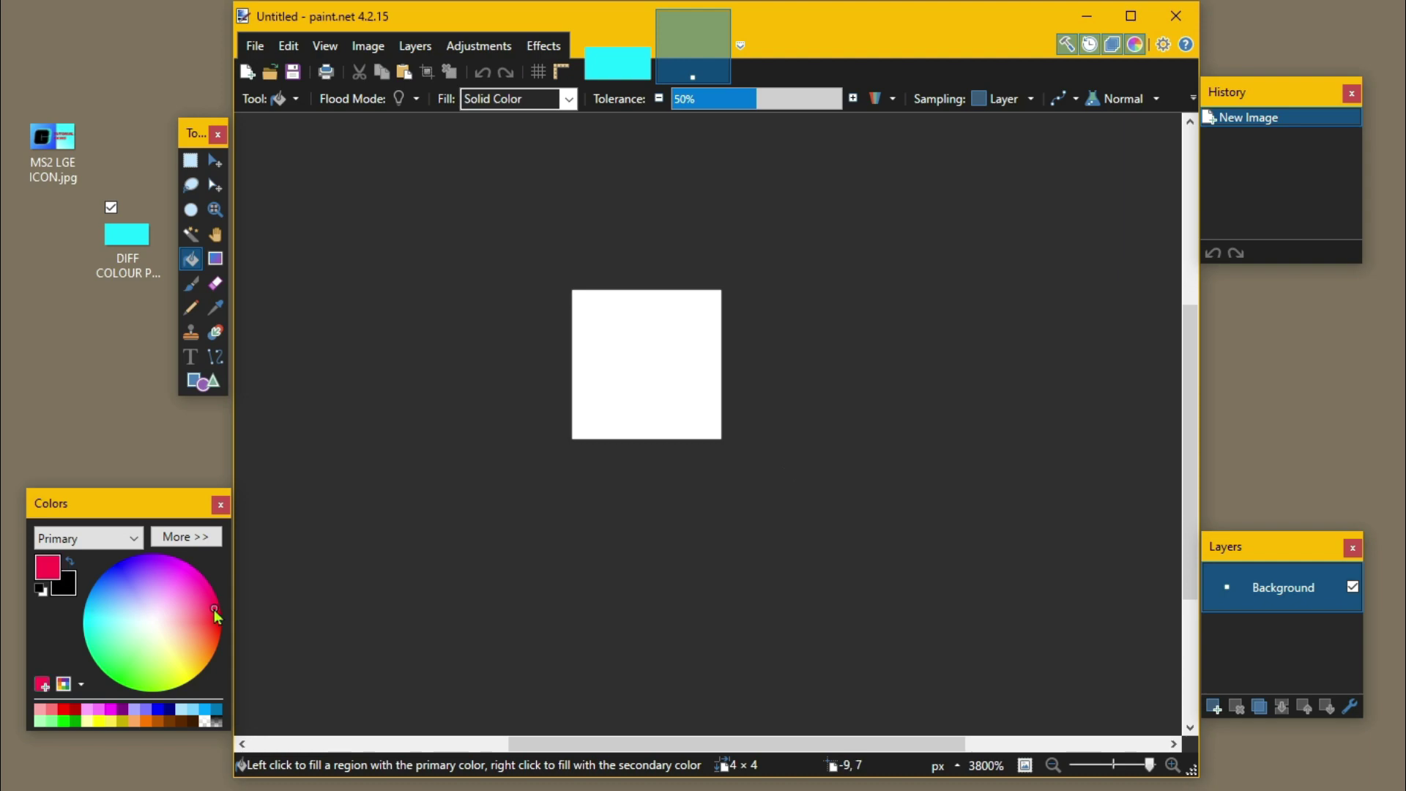
click(654, 353)
click(255, 46)
click(329, 204)
click(255, 45)
click(285, 192)
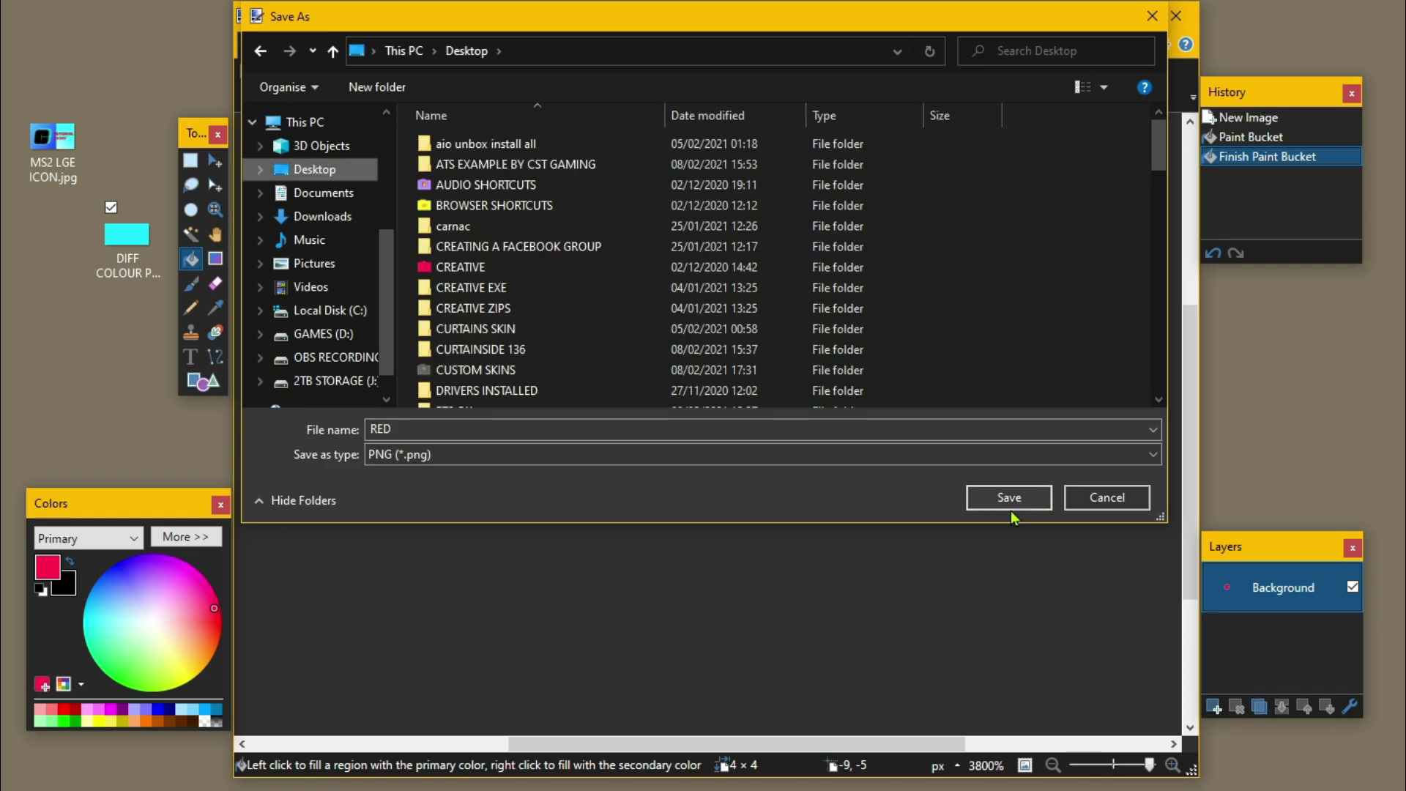
click(1010, 497)
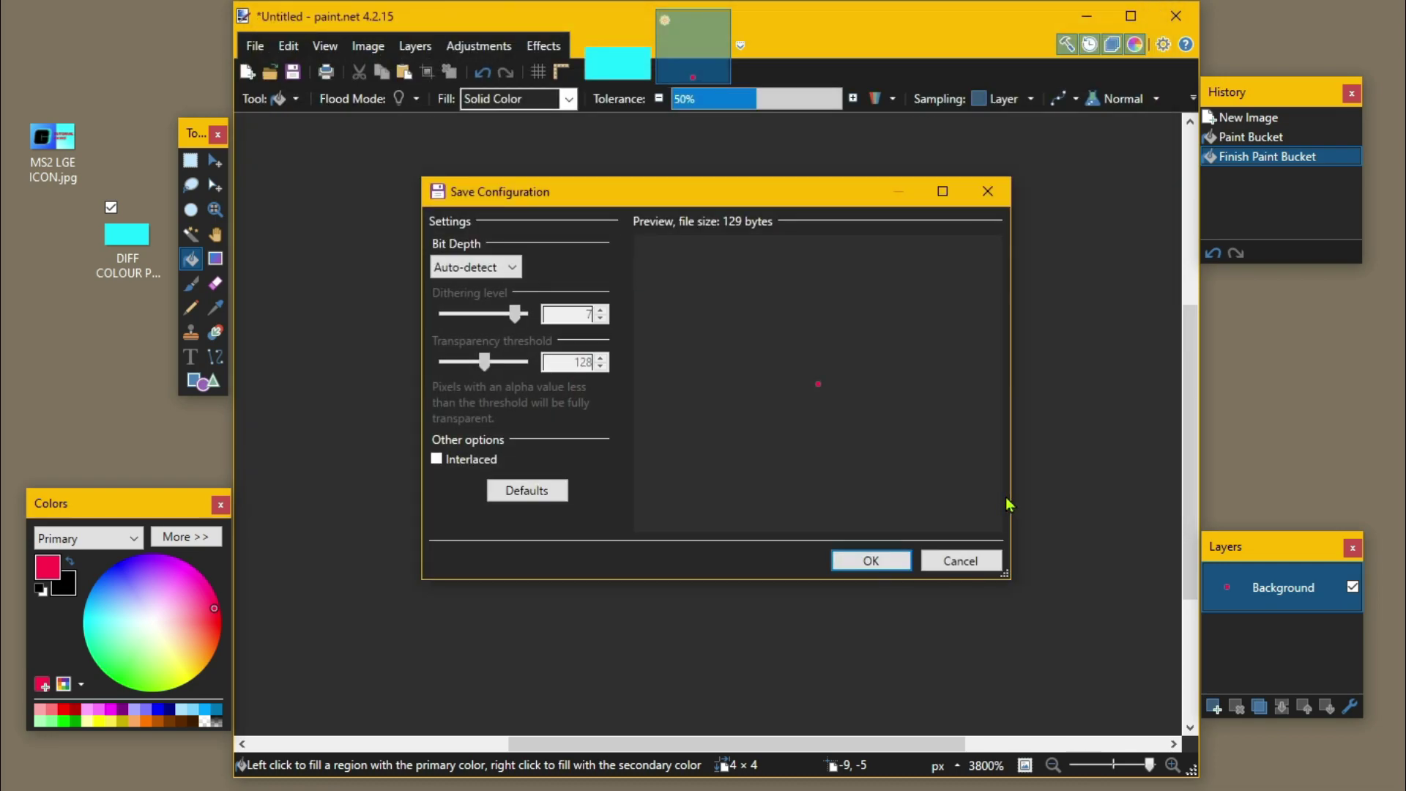
click(902, 563)
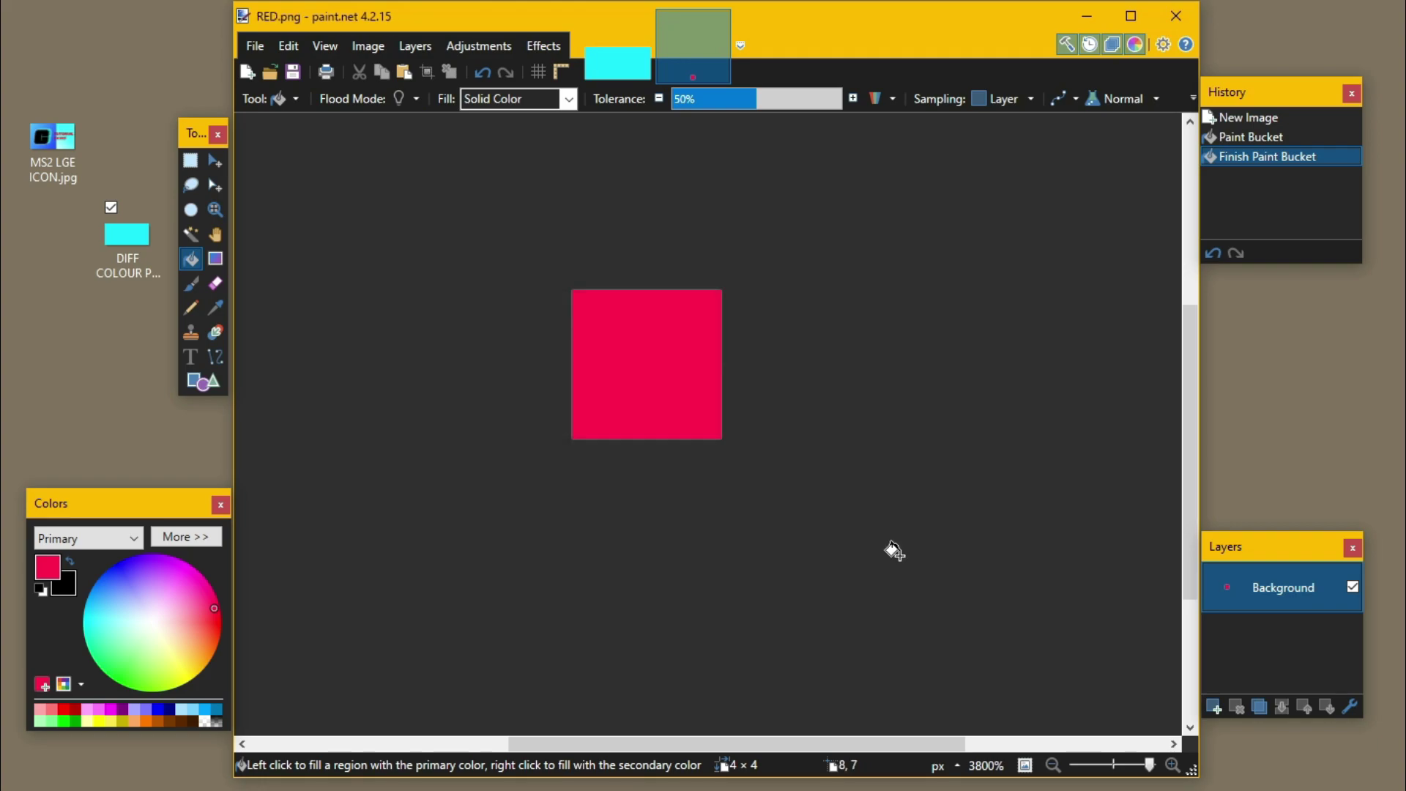
click(894, 551)
key(m)
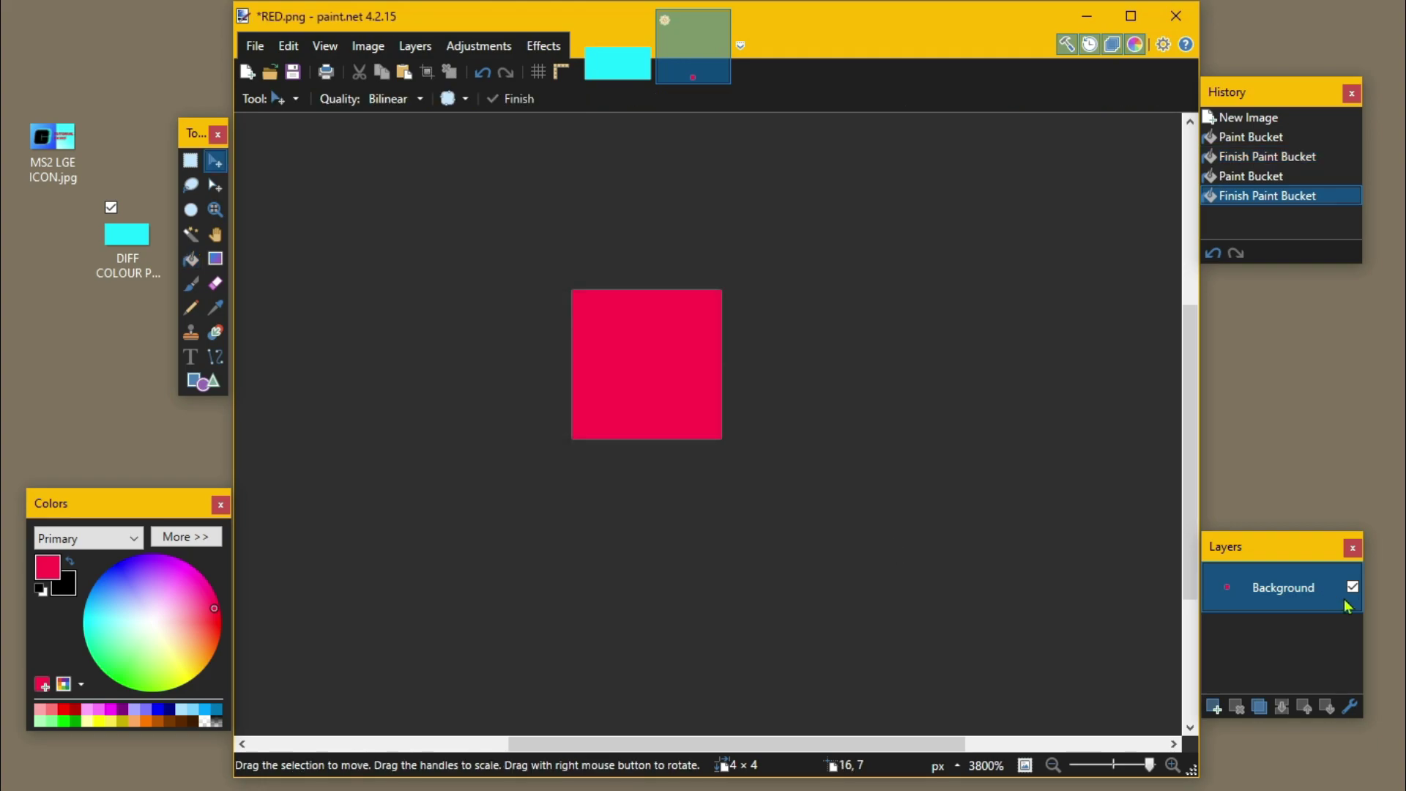
Undo back to a blank white canvas and fill it with magenta.
click(1214, 254)
click(1214, 255)
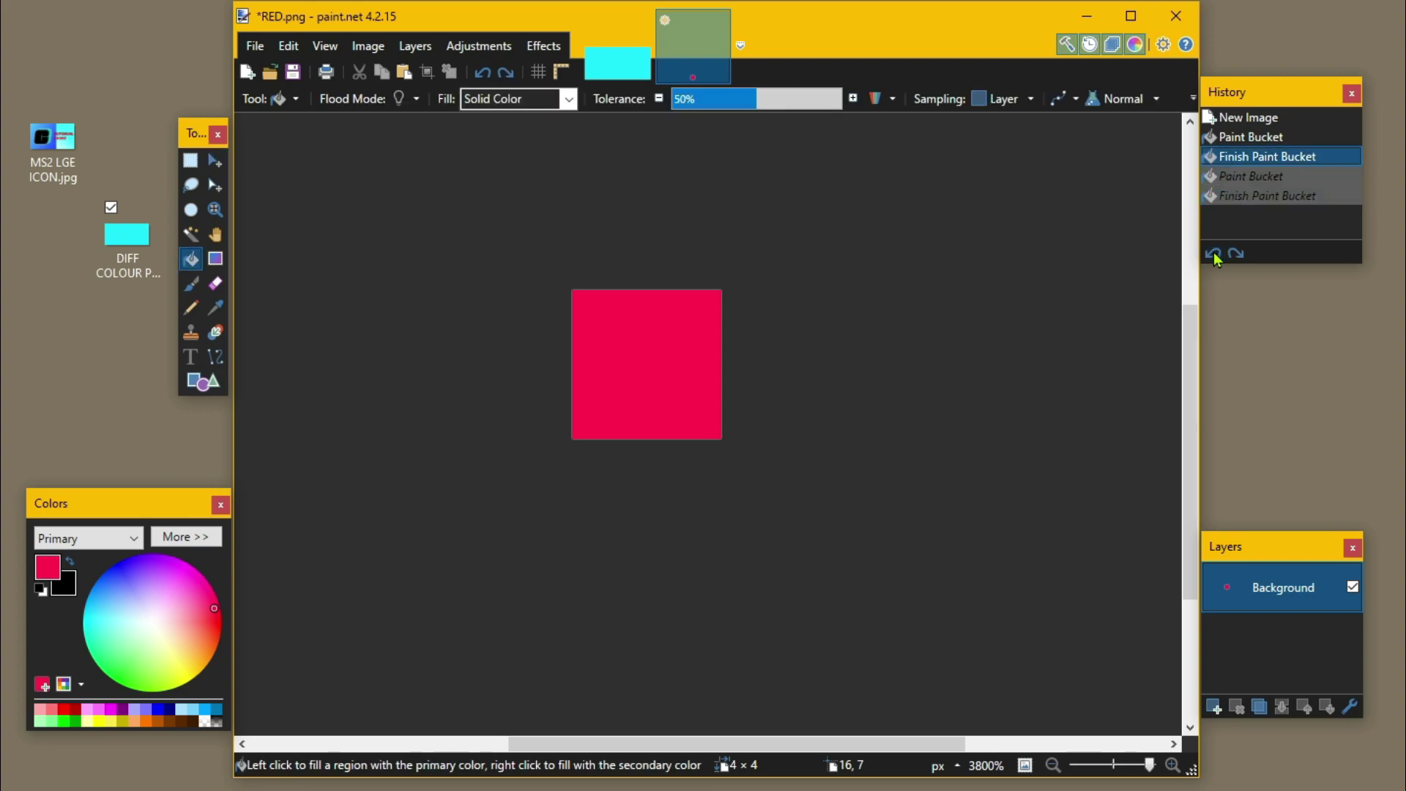
click(1213, 254)
click(1213, 254)
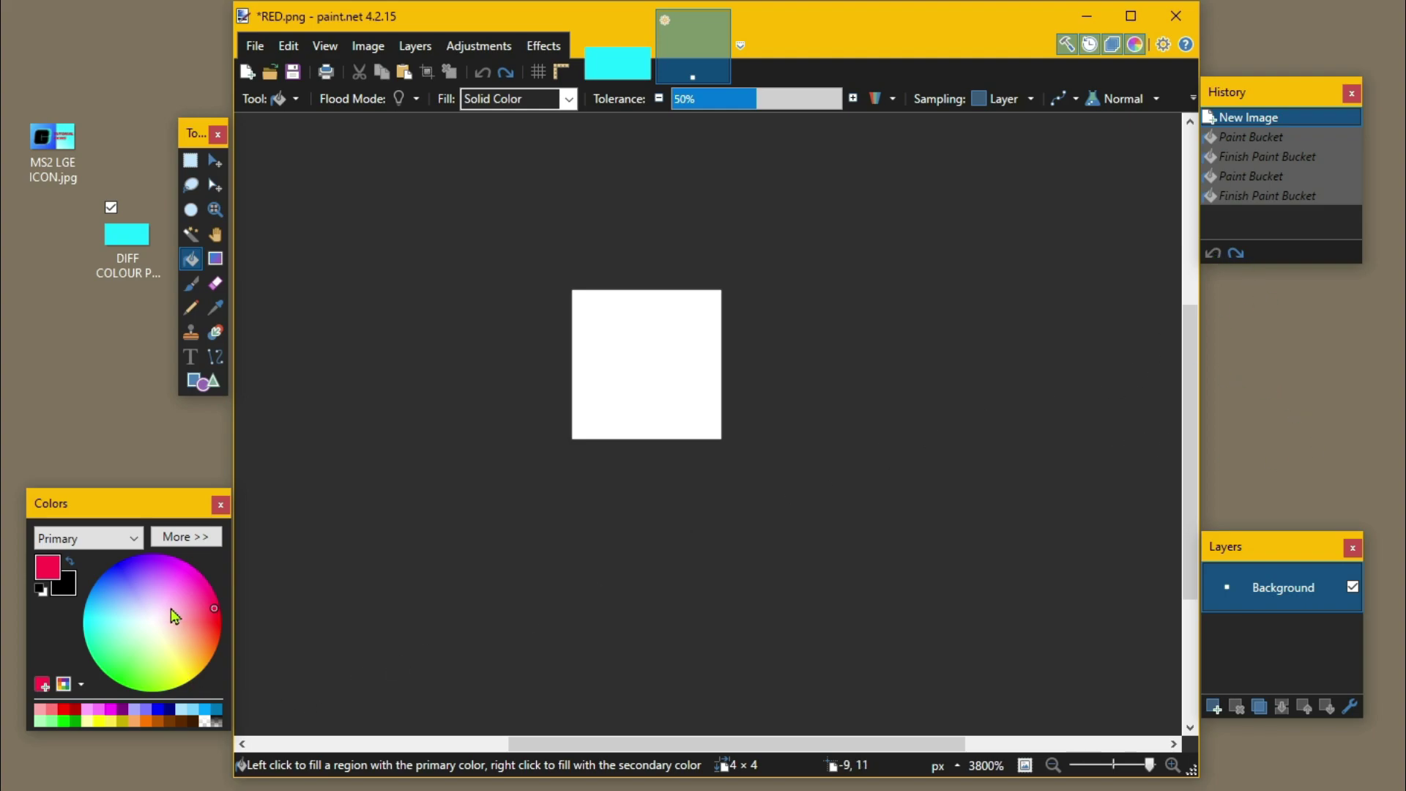
click(183, 577)
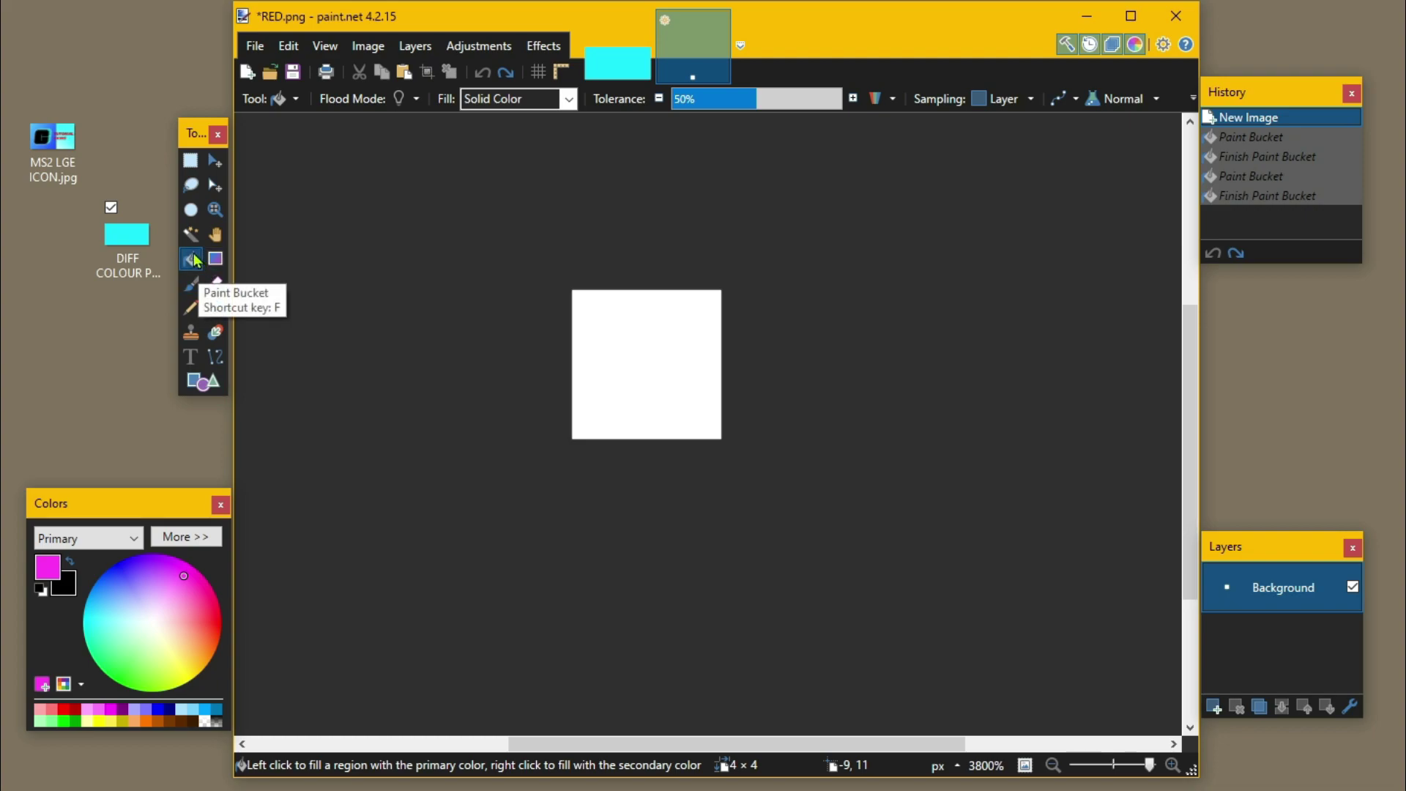
click(628, 358)
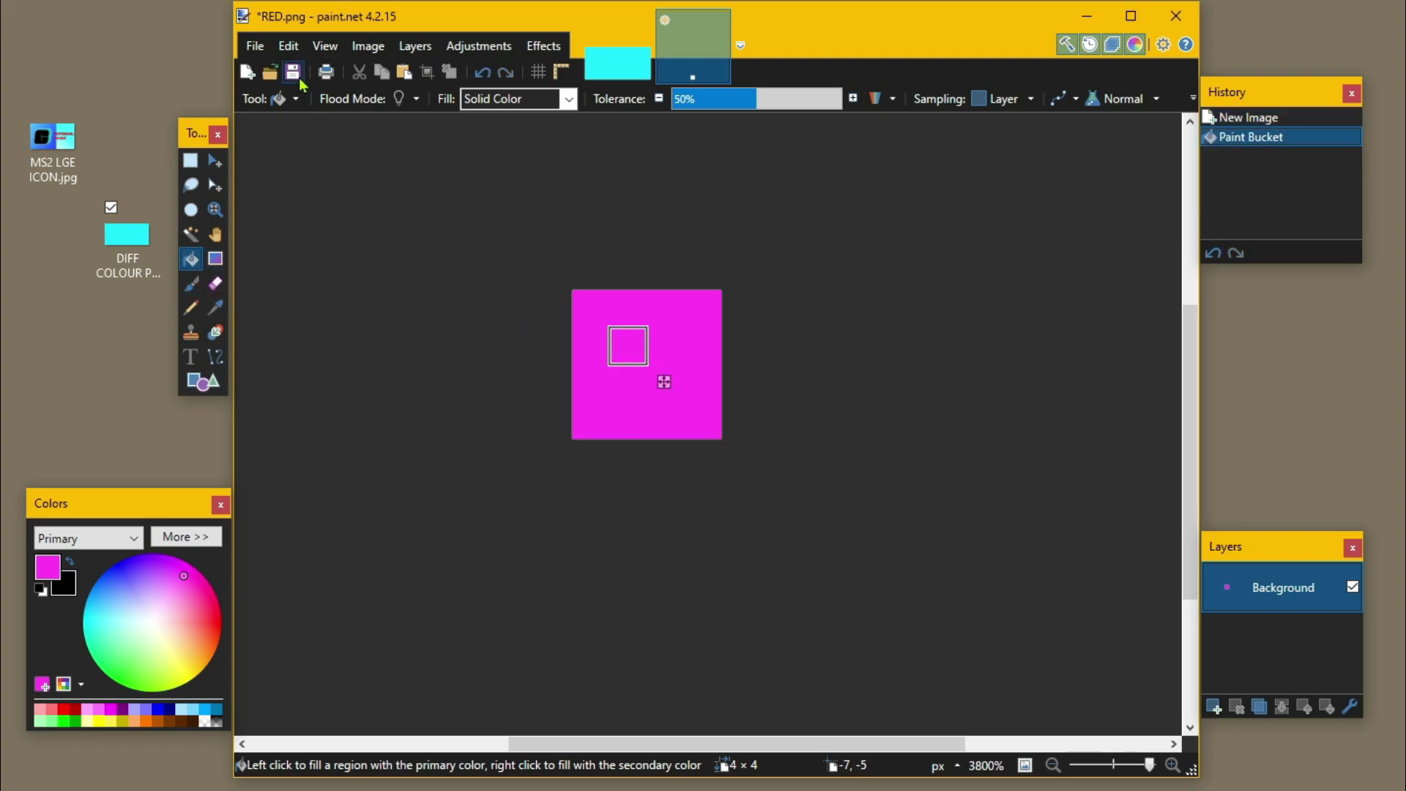
Save the magenta swatch as PURPLE.png with default PNG settings.
click(256, 46)
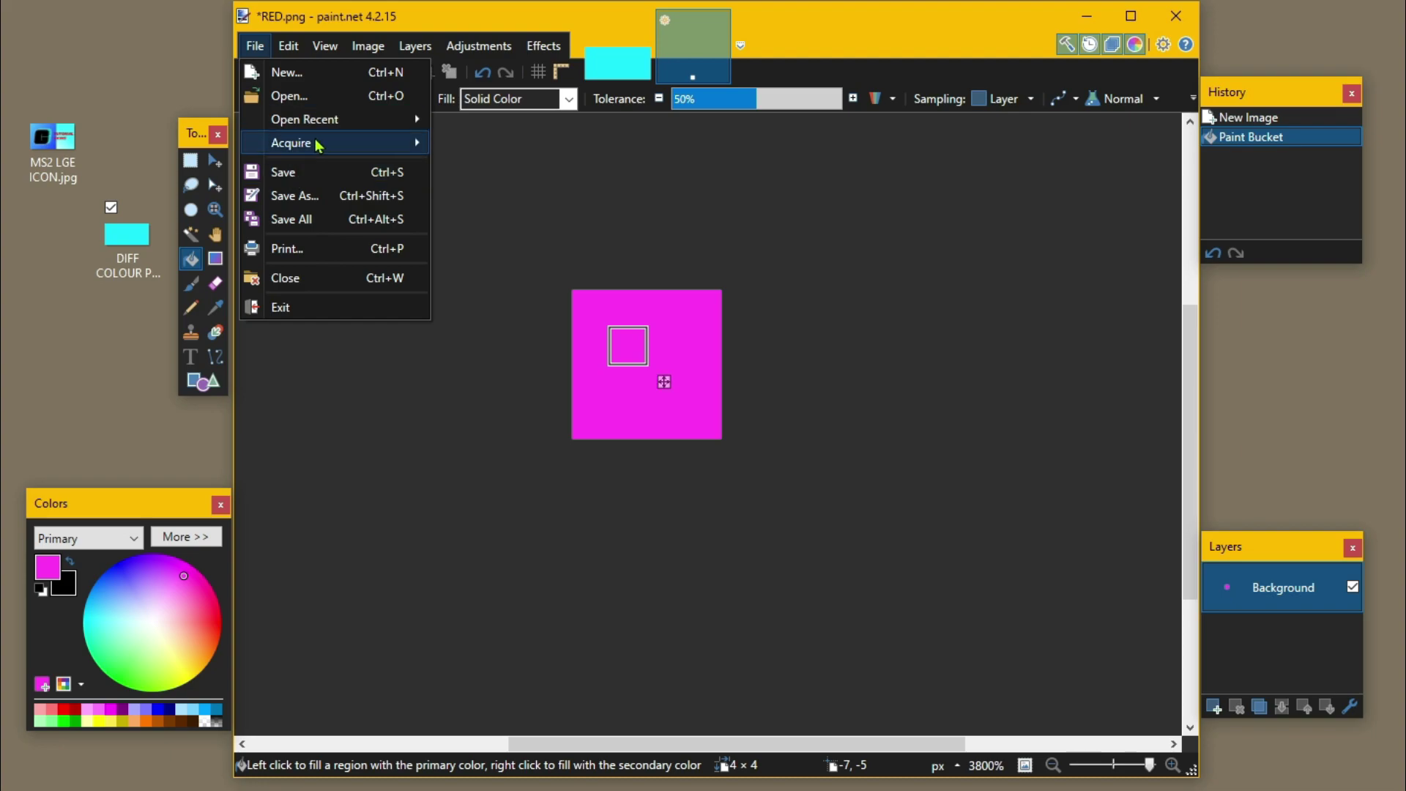
click(290, 200)
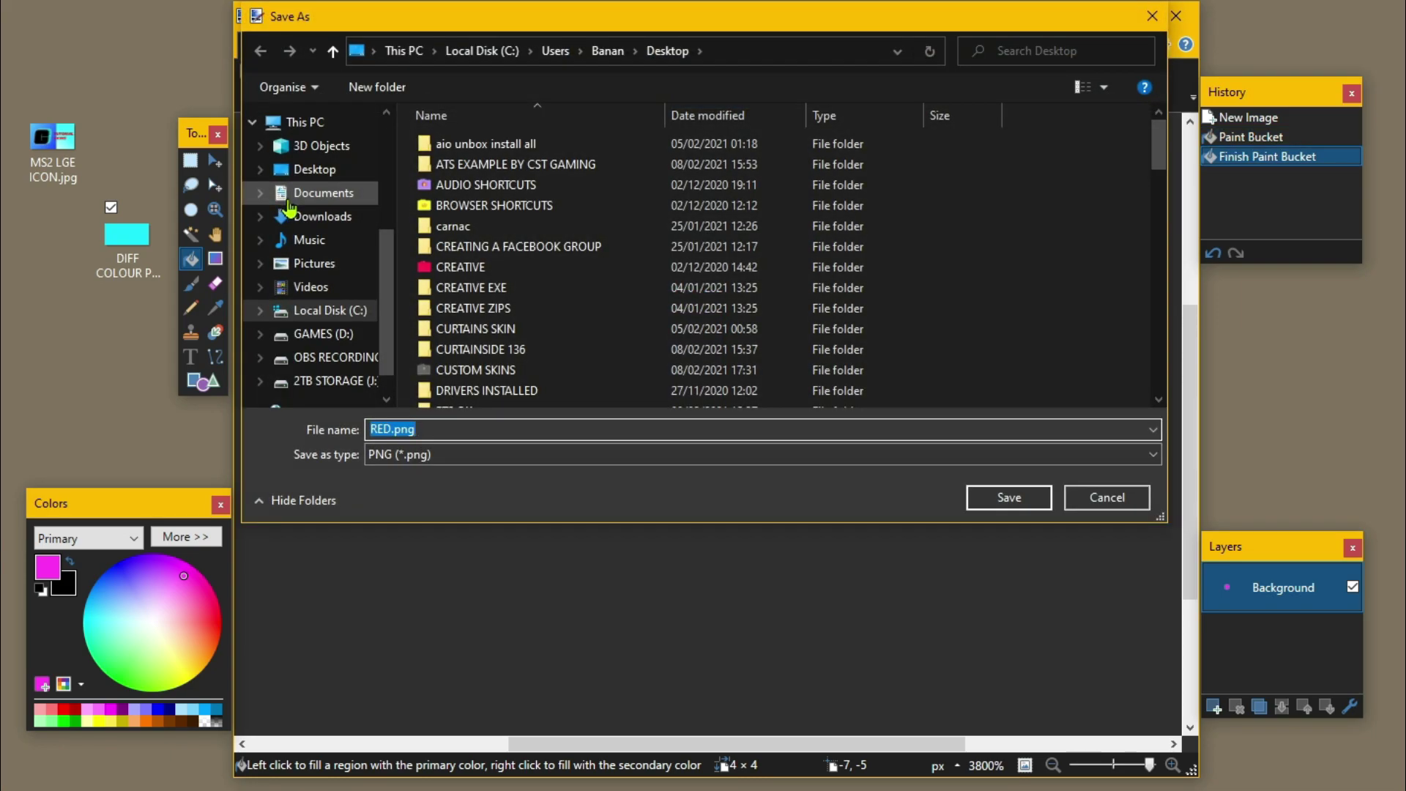
text(P)
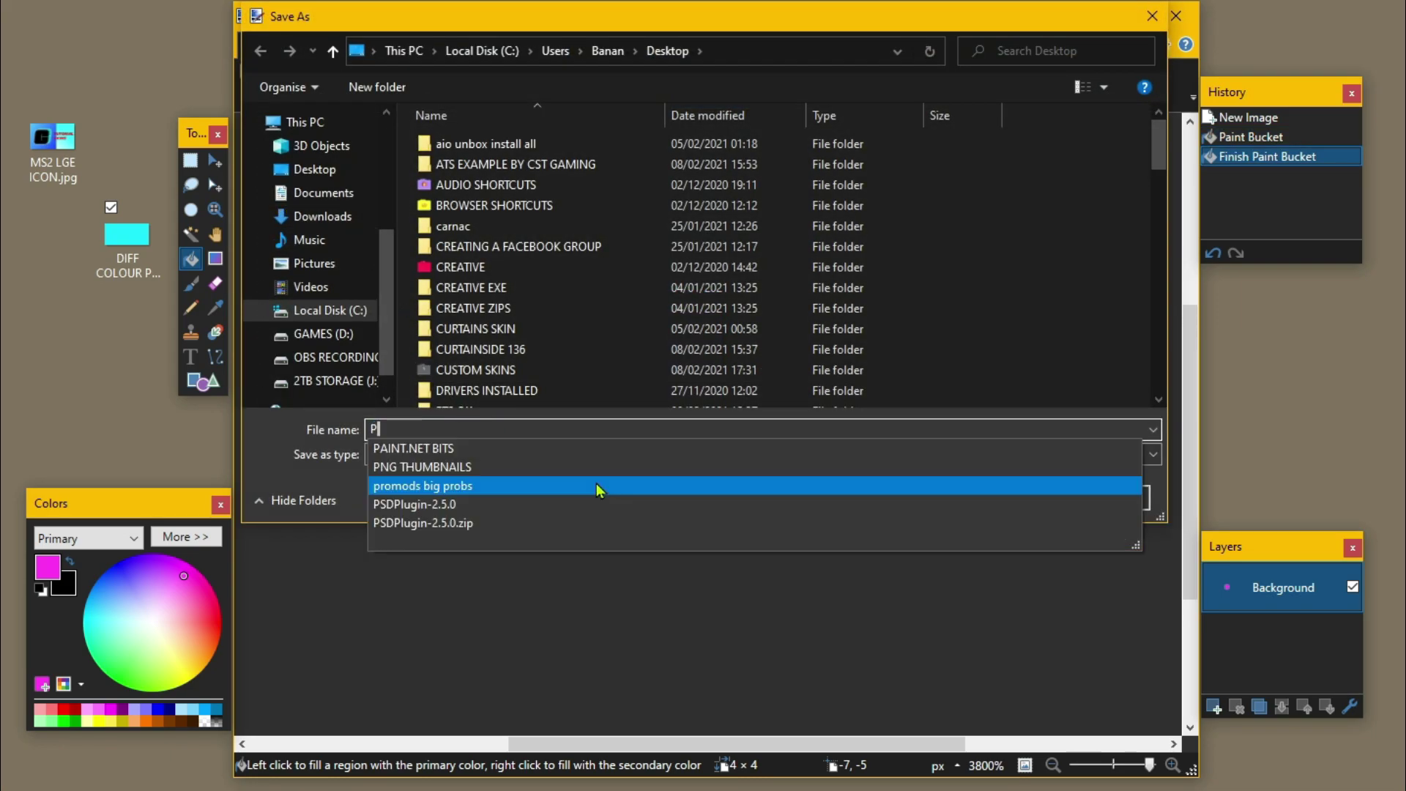
text(URPLE)
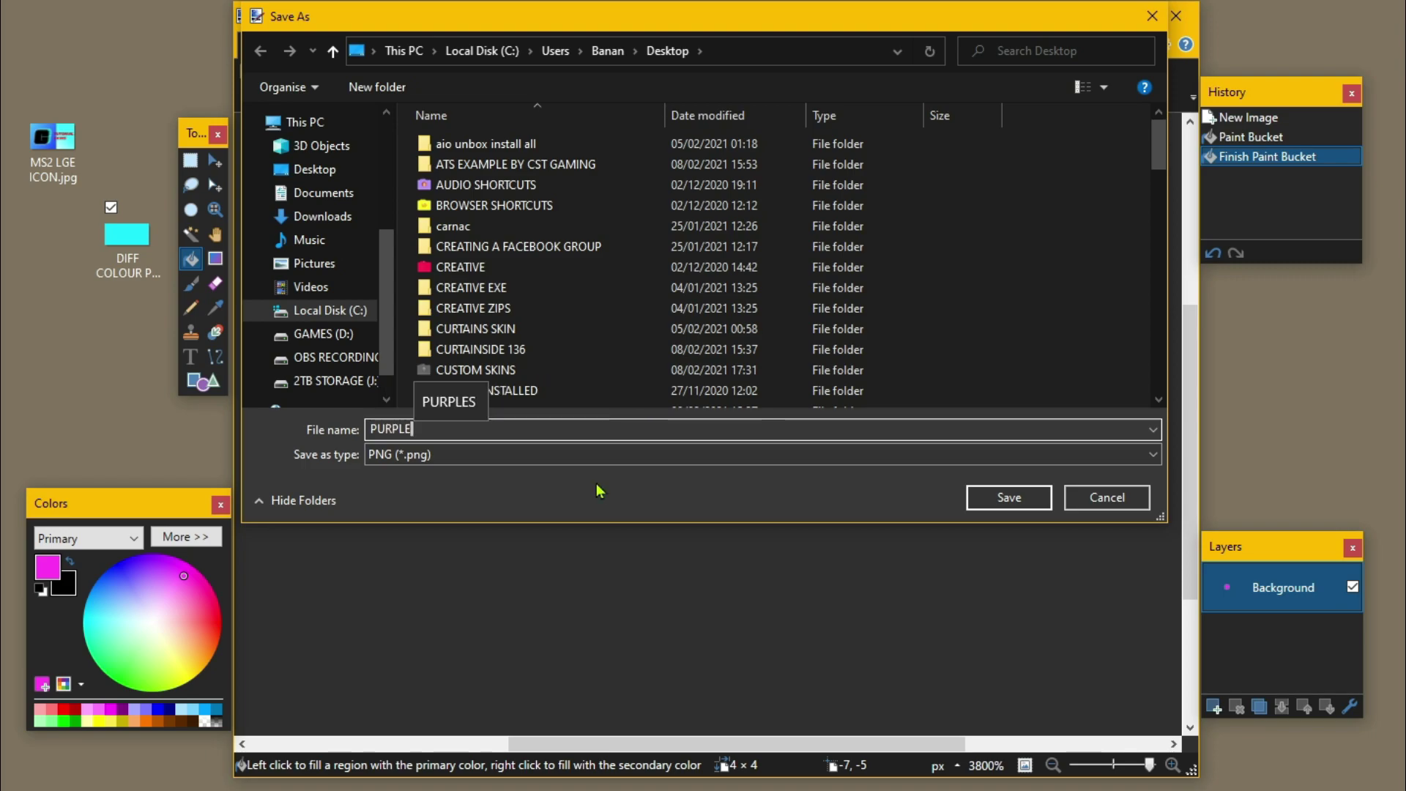
click(990, 503)
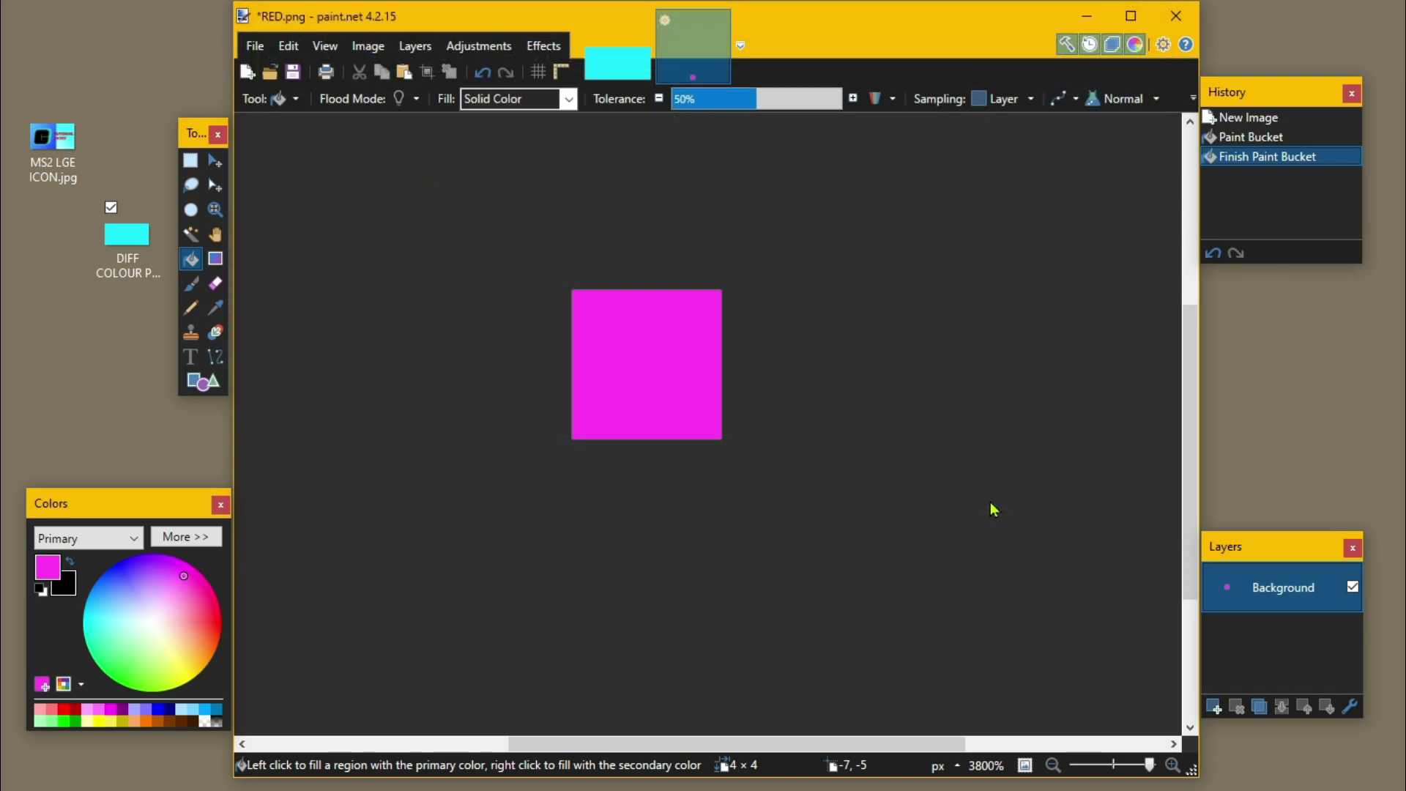
click(871, 561)
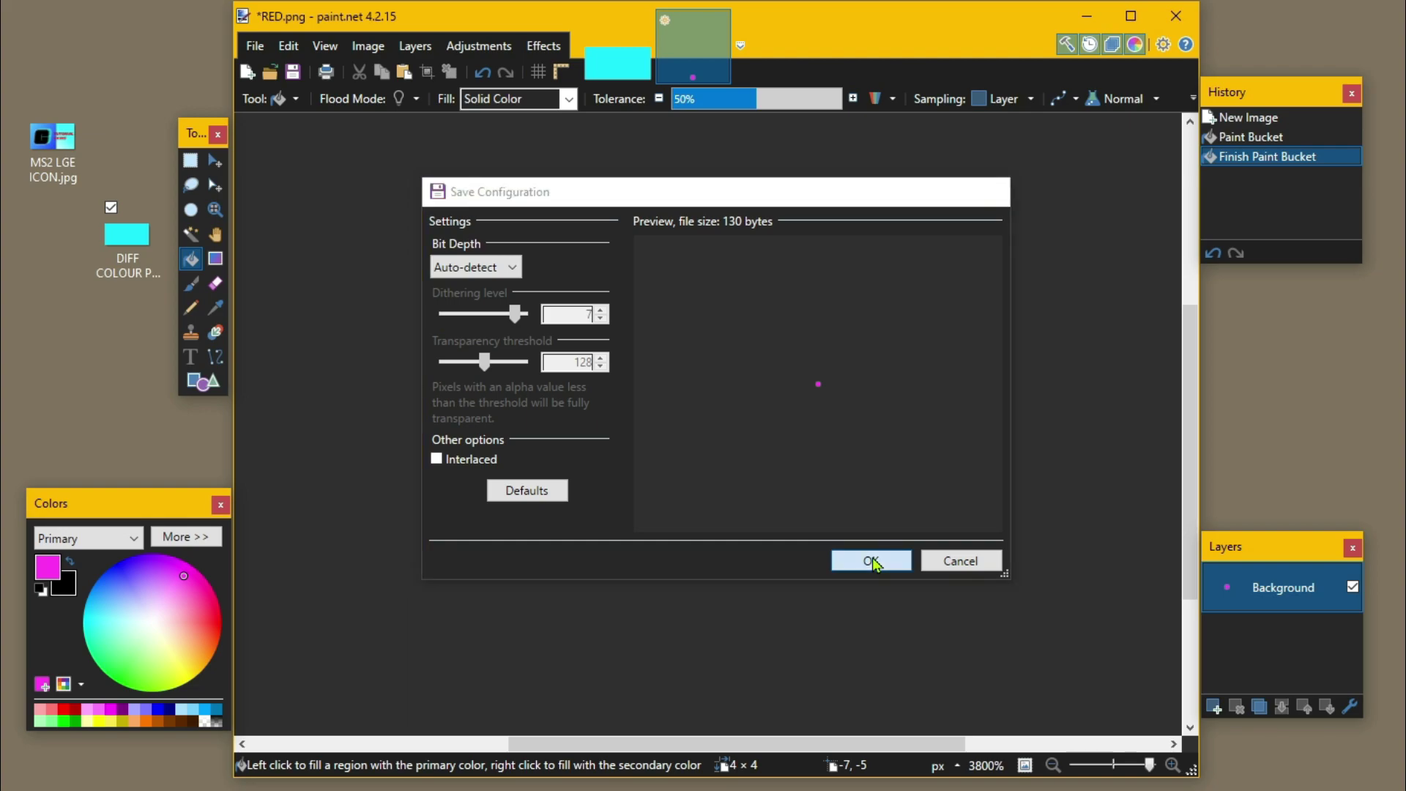
Undo to white, fill with blue and save it as D BLUE.png.
click(1214, 254)
click(1214, 254)
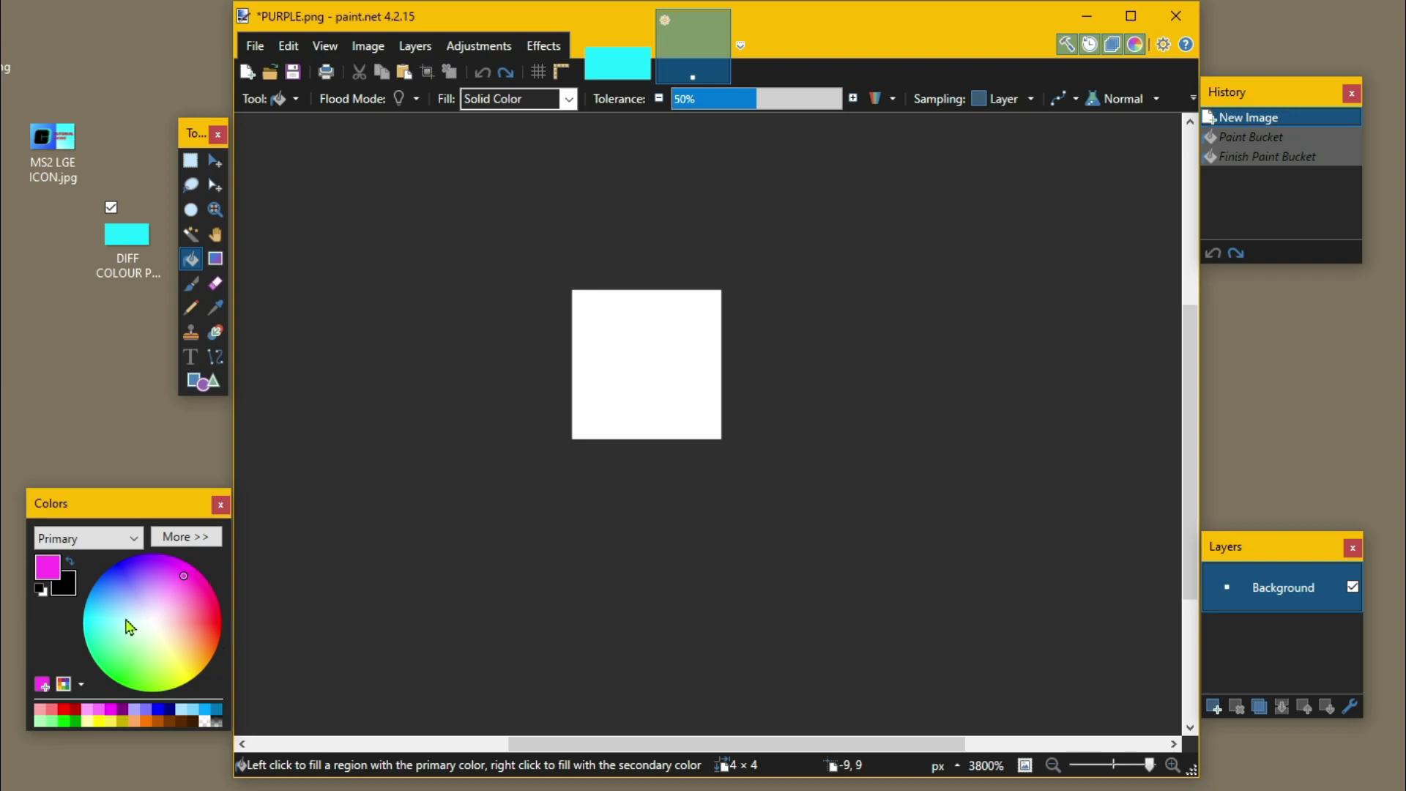
click(122, 567)
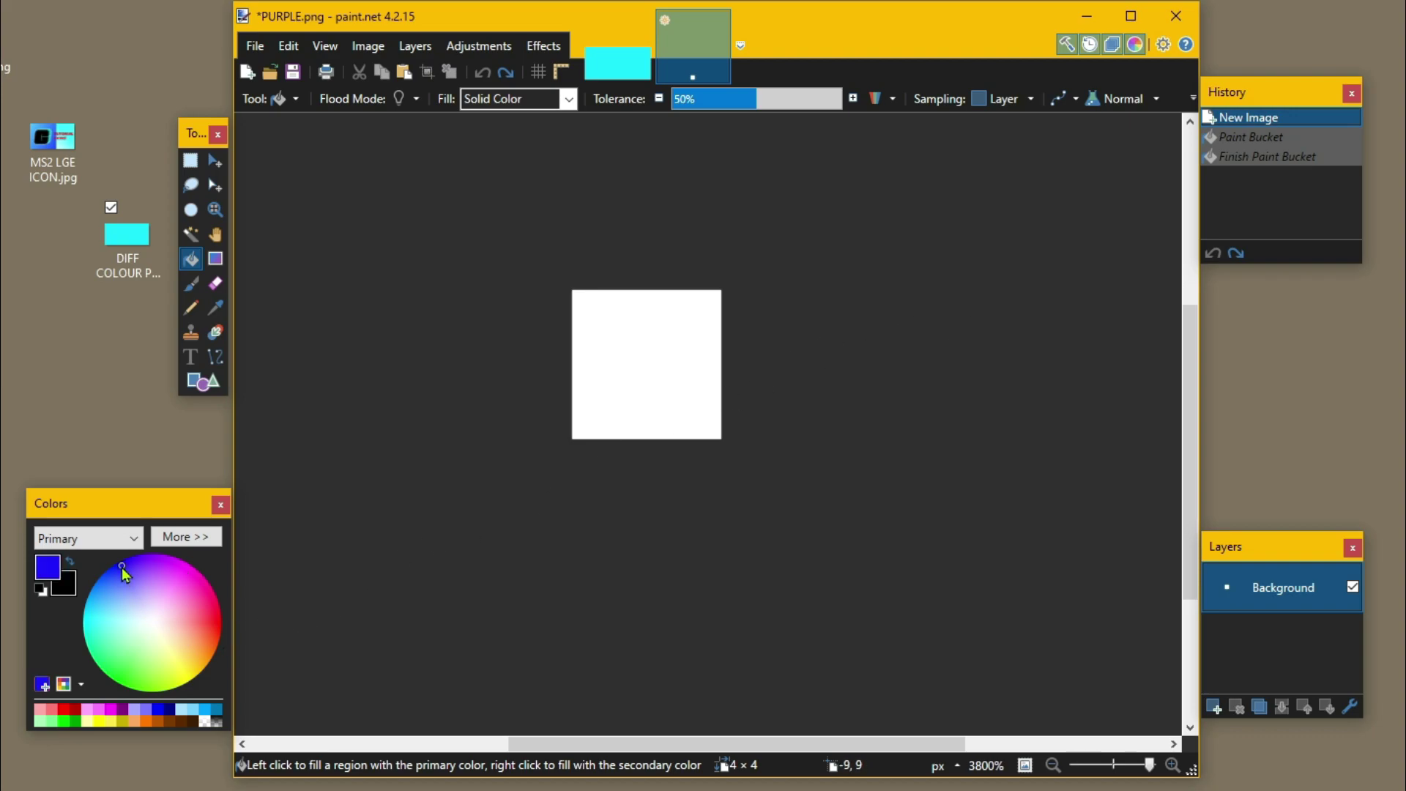
click(674, 313)
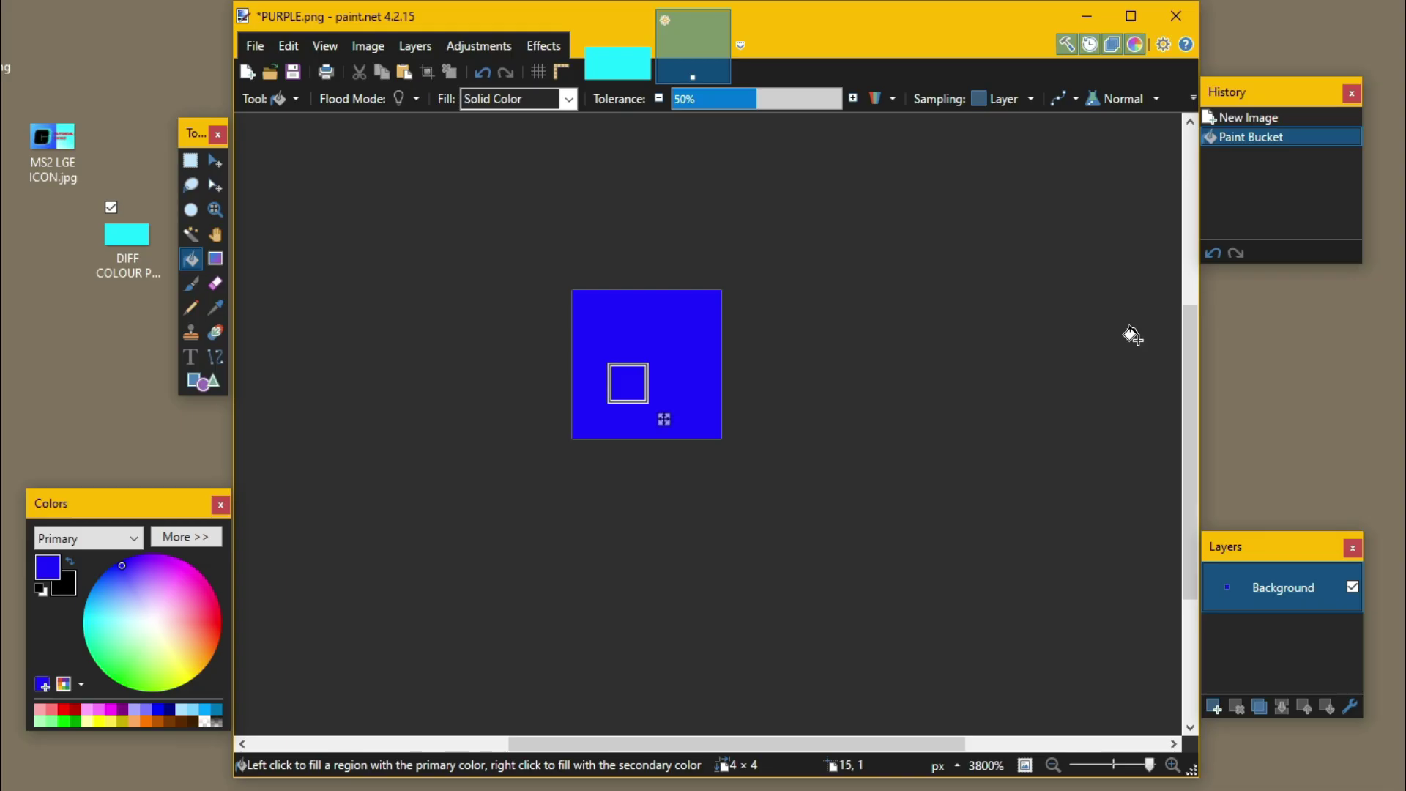
click(255, 46)
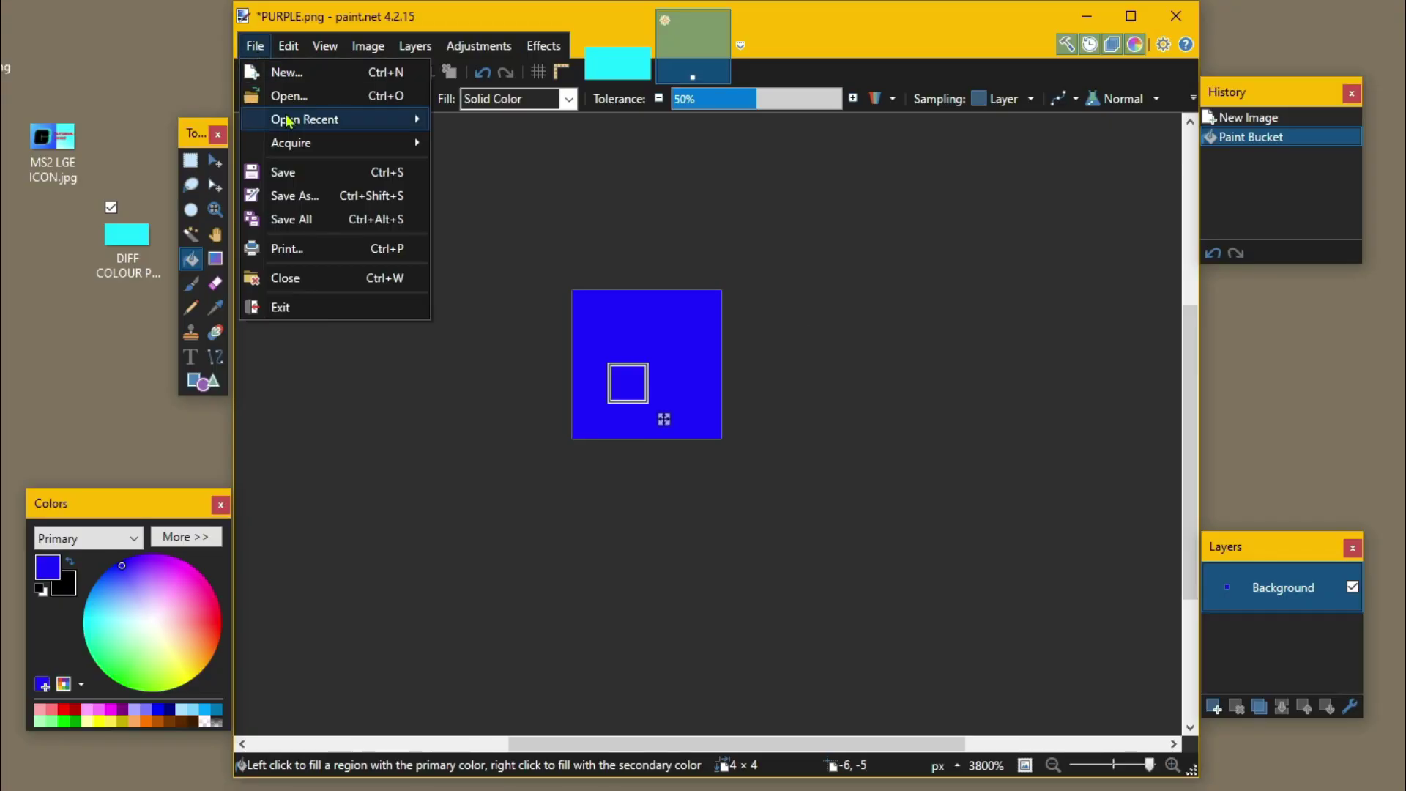
click(314, 196)
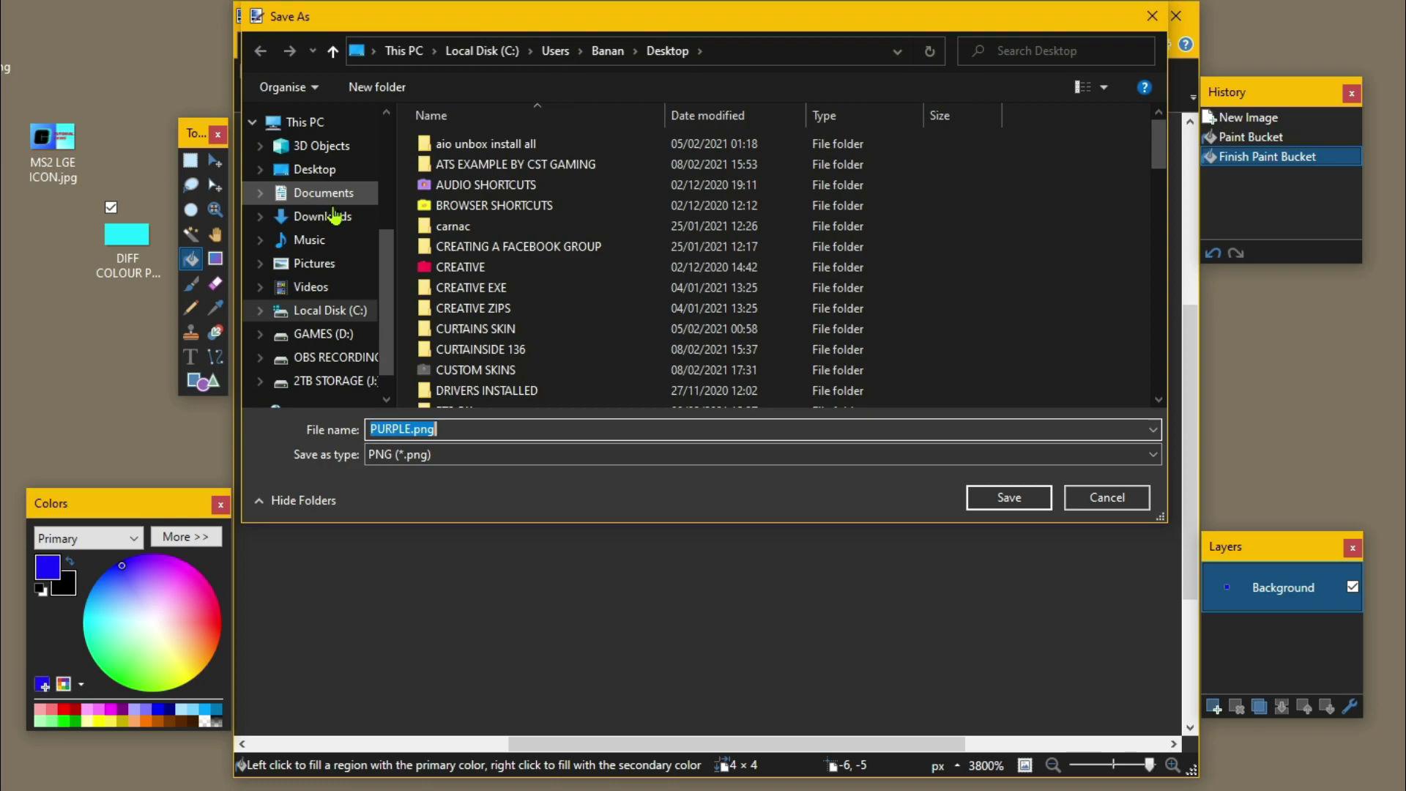
text(D BLUE)
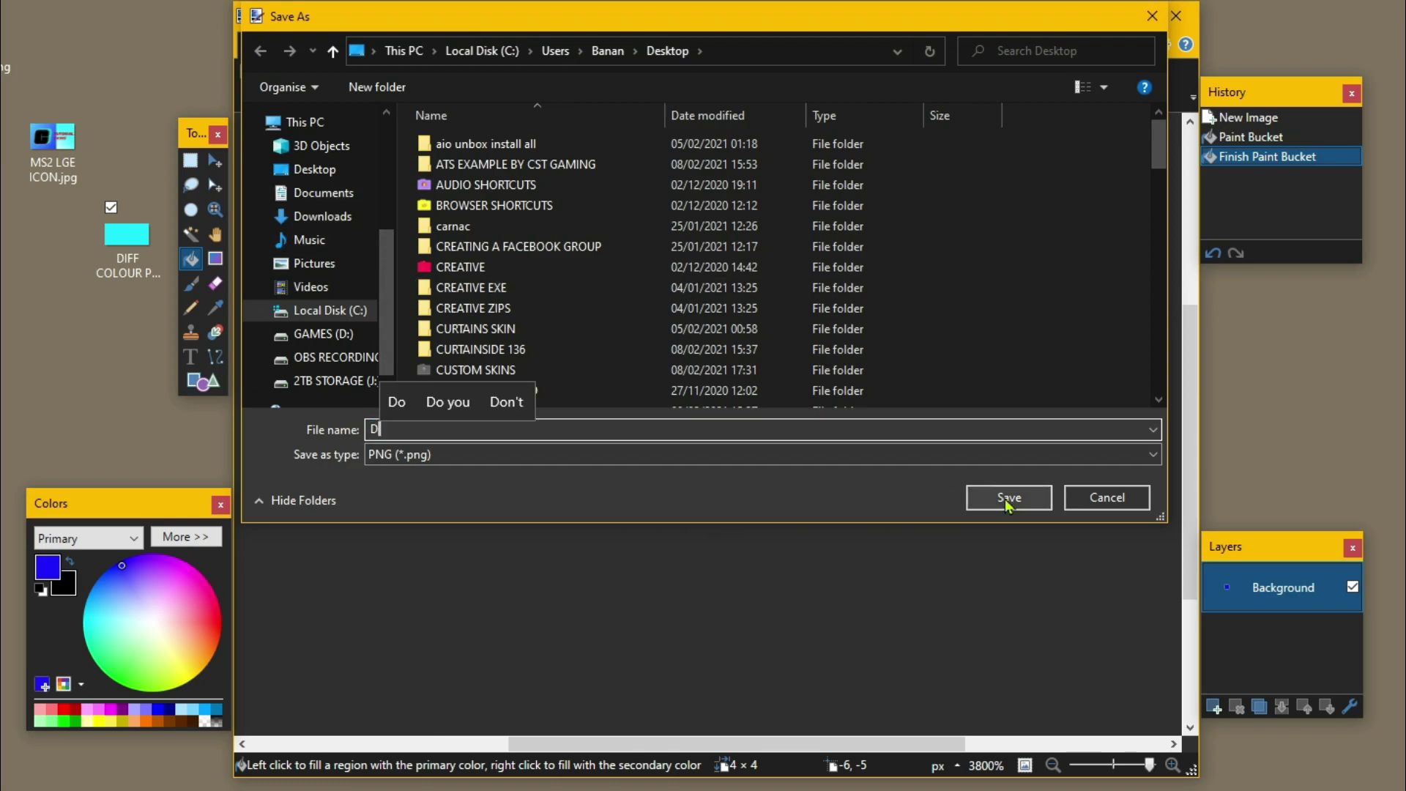
click(1006, 499)
click(876, 559)
Undo to white, fill with green and save it as GREEN.png.
click(1214, 254)
click(1214, 254)
click(115, 664)
click(662, 415)
click(255, 45)
click(313, 195)
text(GREEN)
key(Return)
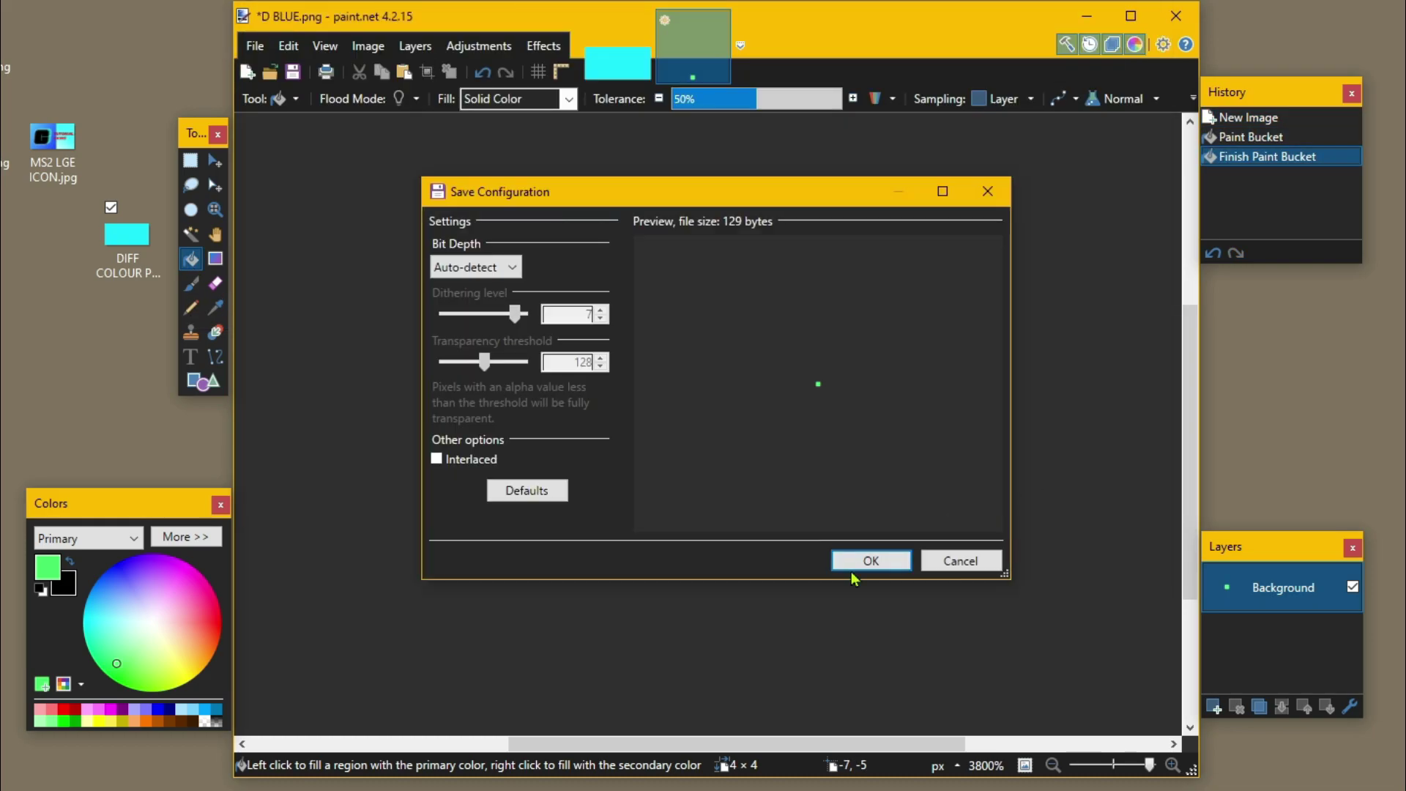
key(Return)
Undo to white, fill with yellow and save it as YELLOW.png.
key(ctrl+z)
key(ctrl+z)
click(624, 417)
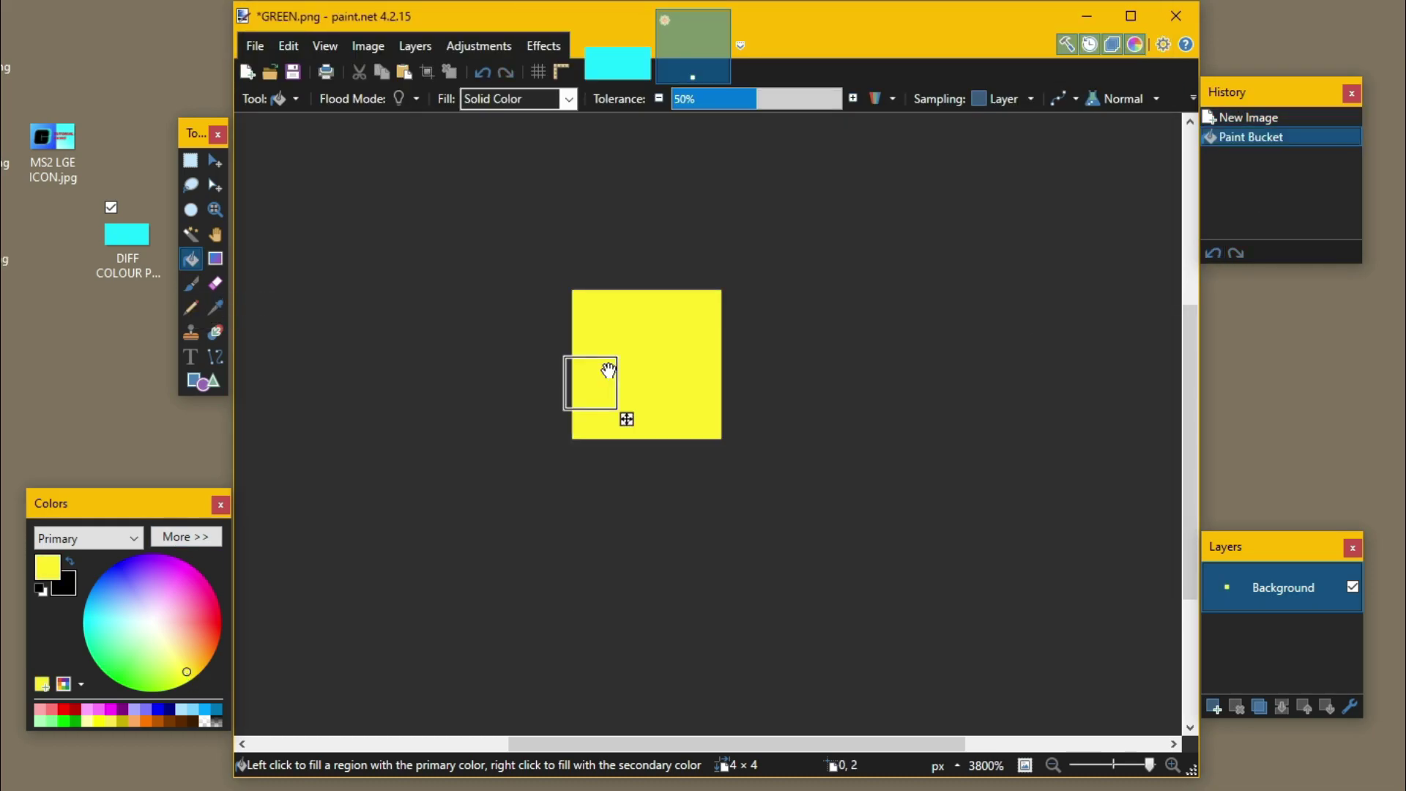
key(ctrl+shift+s)
text(YELLOW)
click(990, 506)
key(Return)
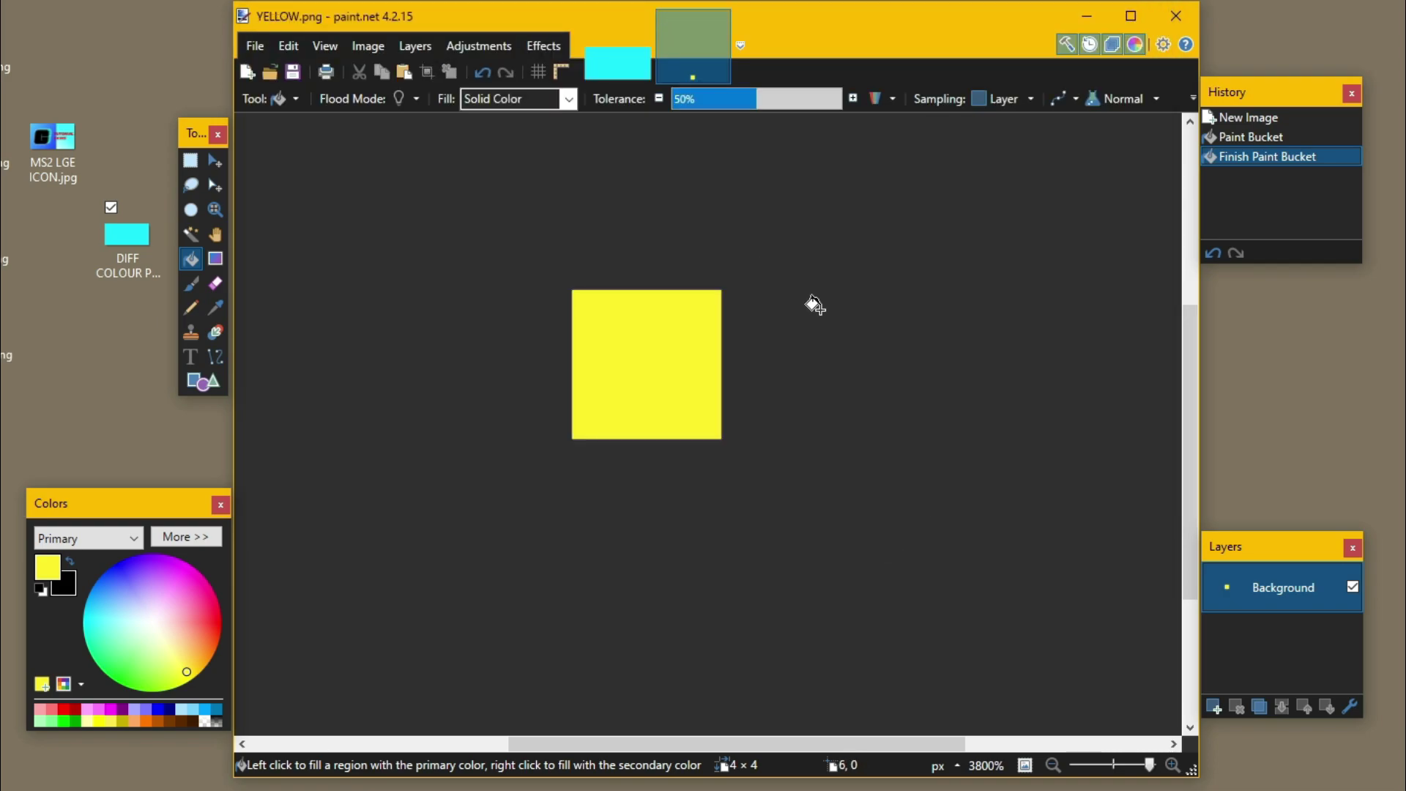
key(ctrl+z)
key(ctrl+z)
Fill the square with black, save it as BLACK.png, and undo back to blank.
click(69, 561)
click(701, 414)
key(ctrl+shift+s)
text(BLACK)
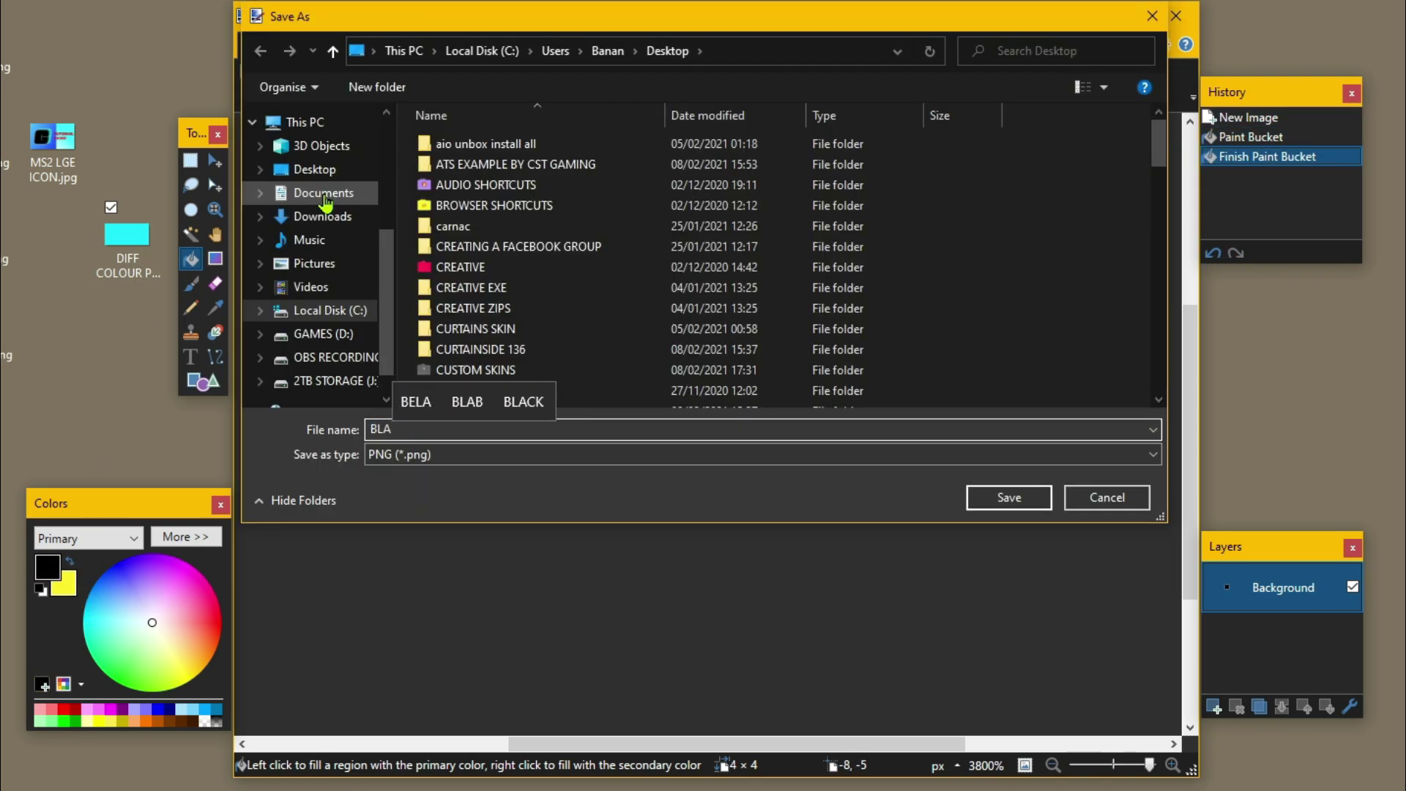
key(Return)
click(852, 557)
click(1213, 252)
click(1213, 253)
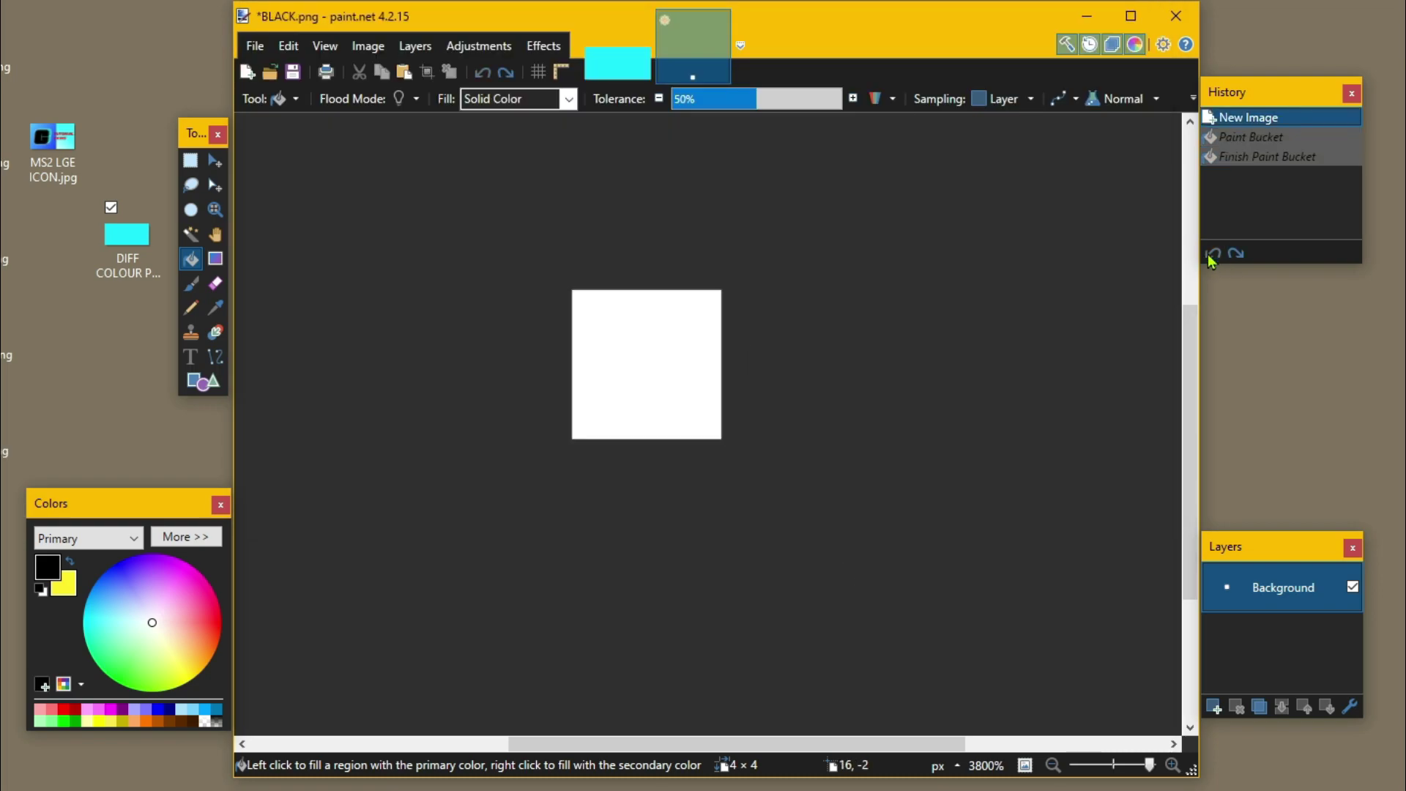
Fill a new layer with white, save a flattened WHITE.png, and close paint.net.
click(132, 696)
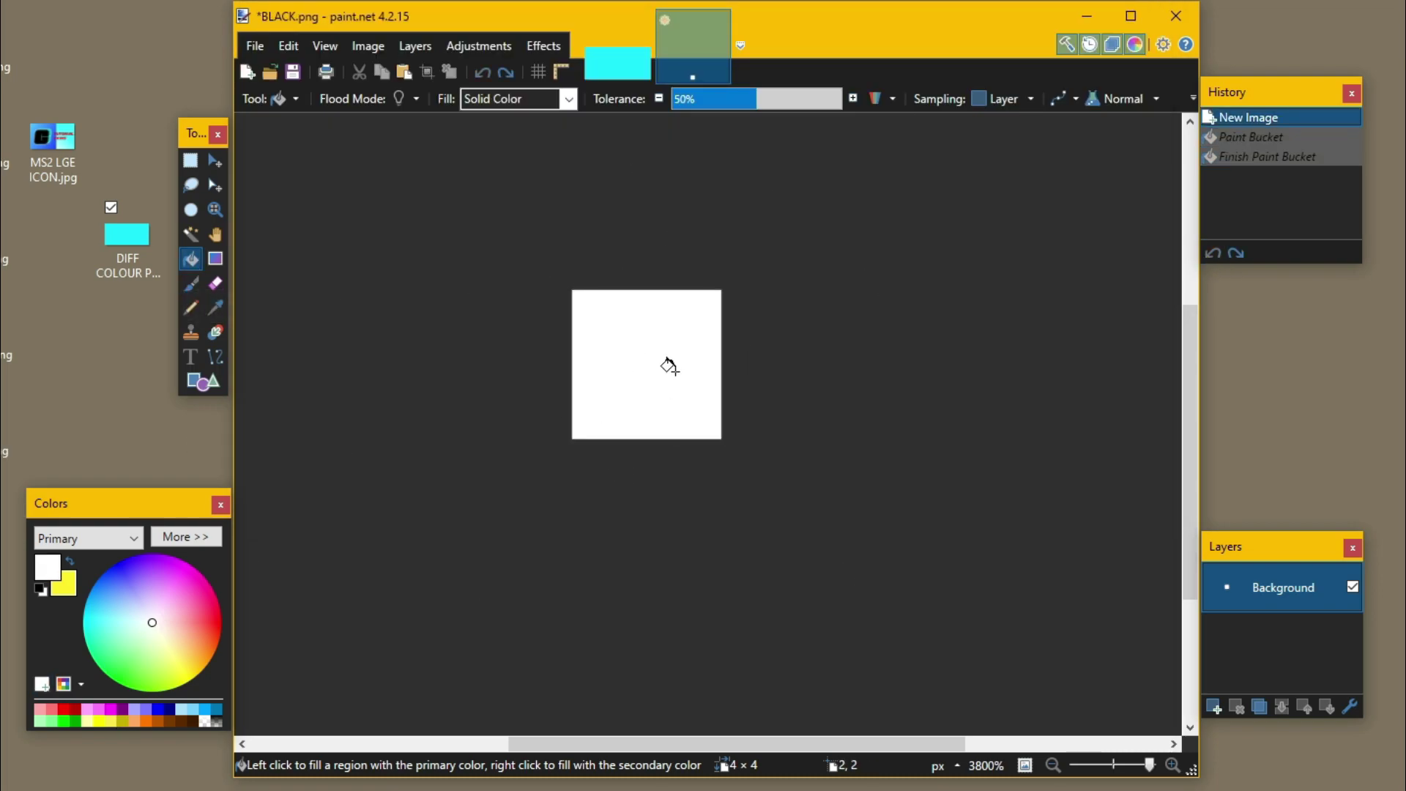
click(1214, 707)
click(628, 371)
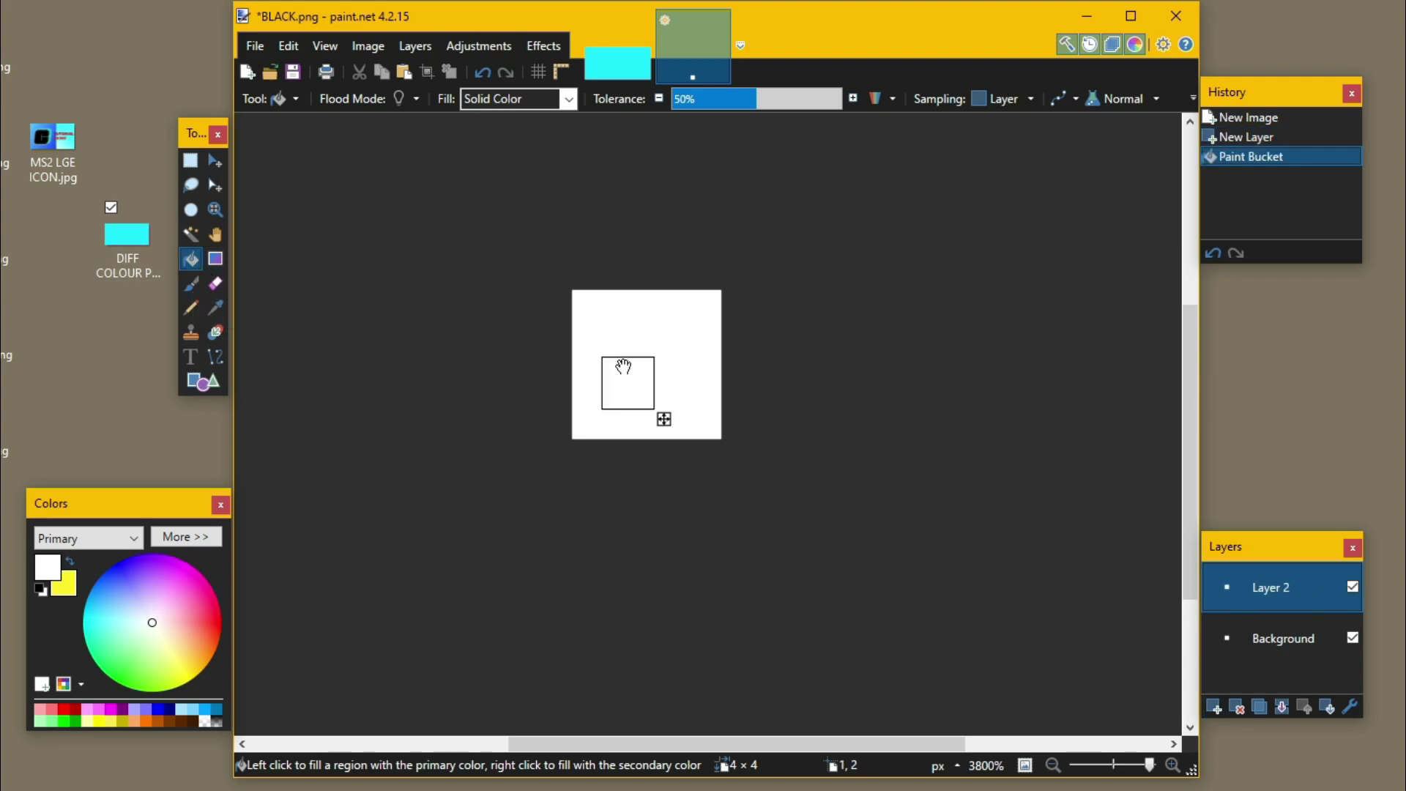
click(255, 45)
click(275, 217)
text(WHITE)
click(501, 463)
key(Down)
click(1010, 498)
click(870, 557)
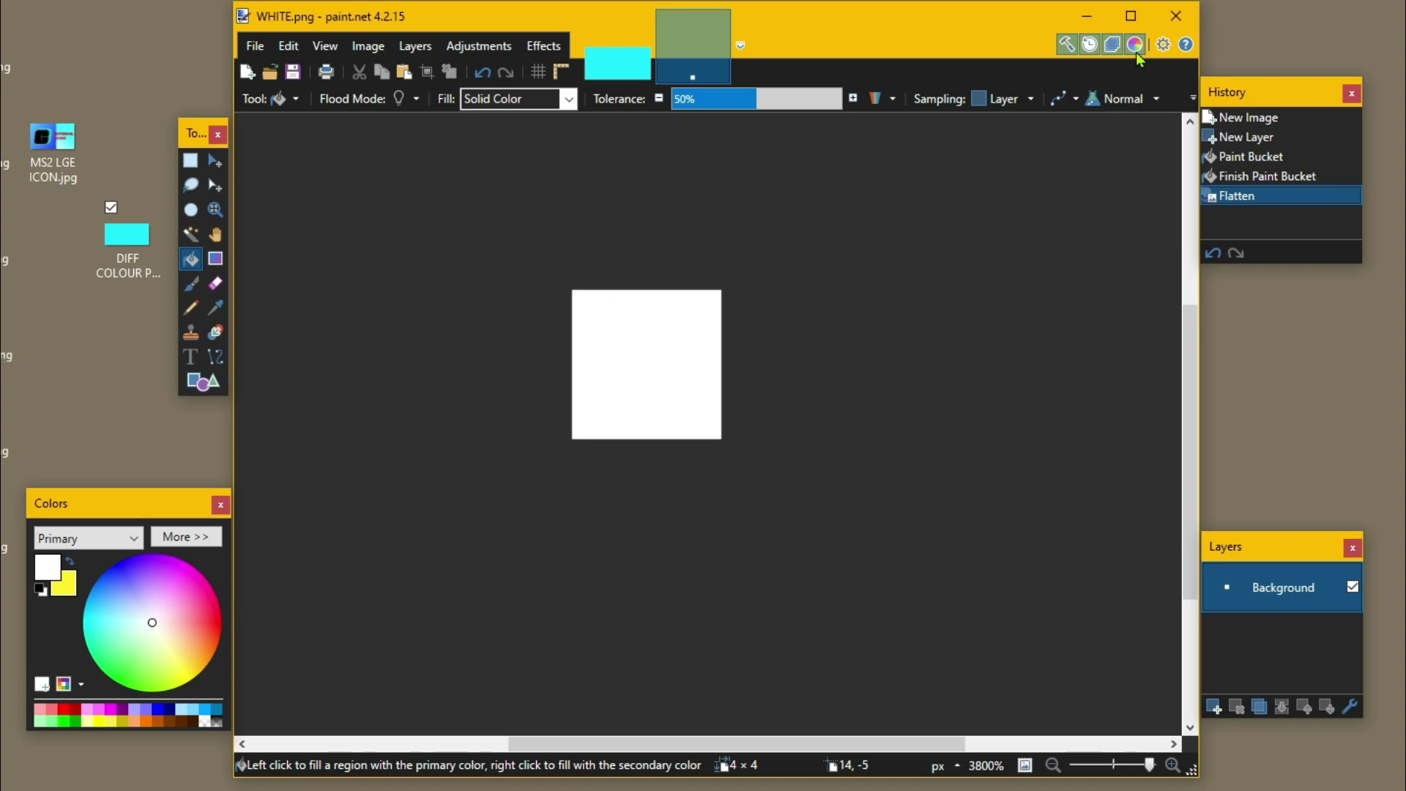
click(1175, 16)
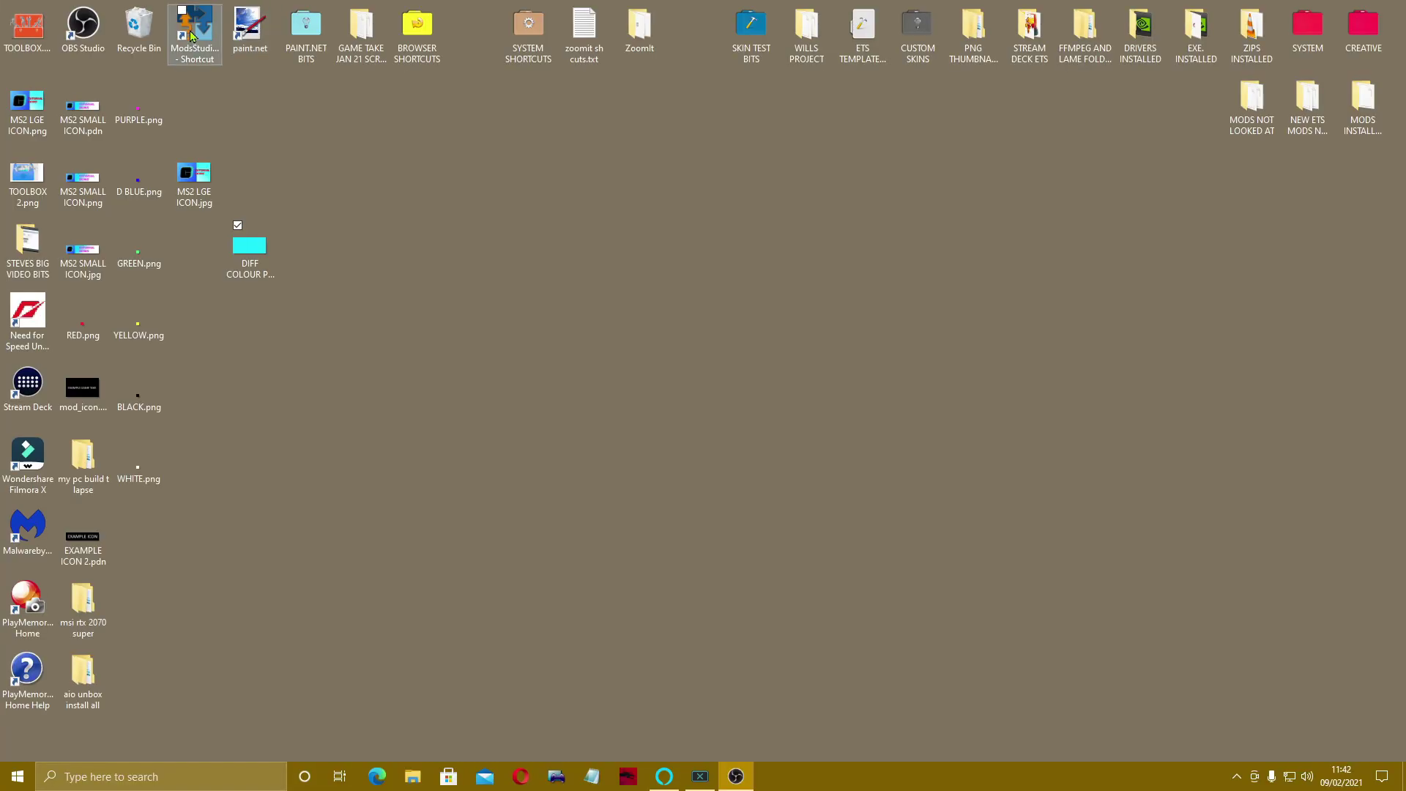
Launch Mods Studio 2, create a new Euro Truck Simulator 2 mod project, and show its Mod manifest form.
click(195, 34)
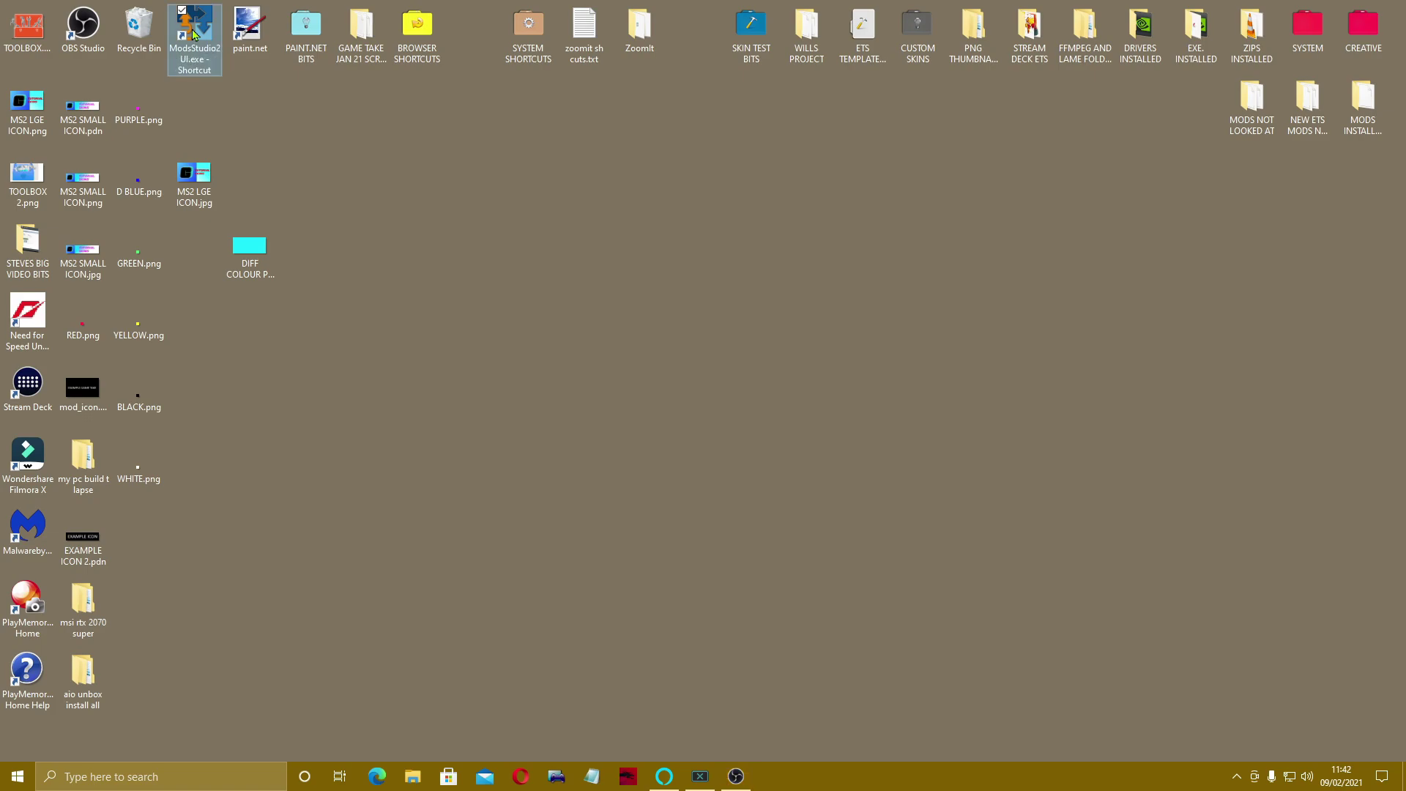
double_click(195, 35)
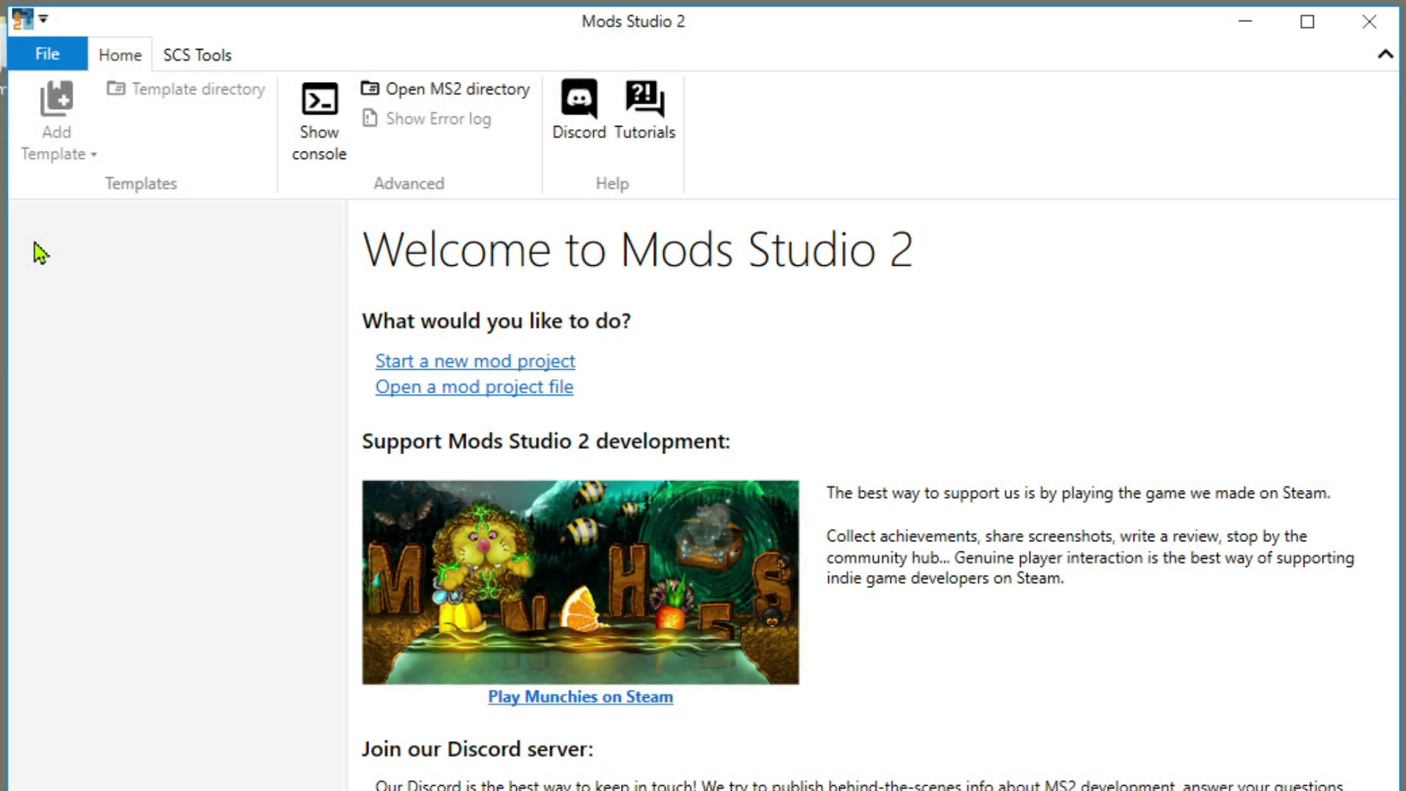
click(486, 367)
click(849, 302)
click(107, 219)
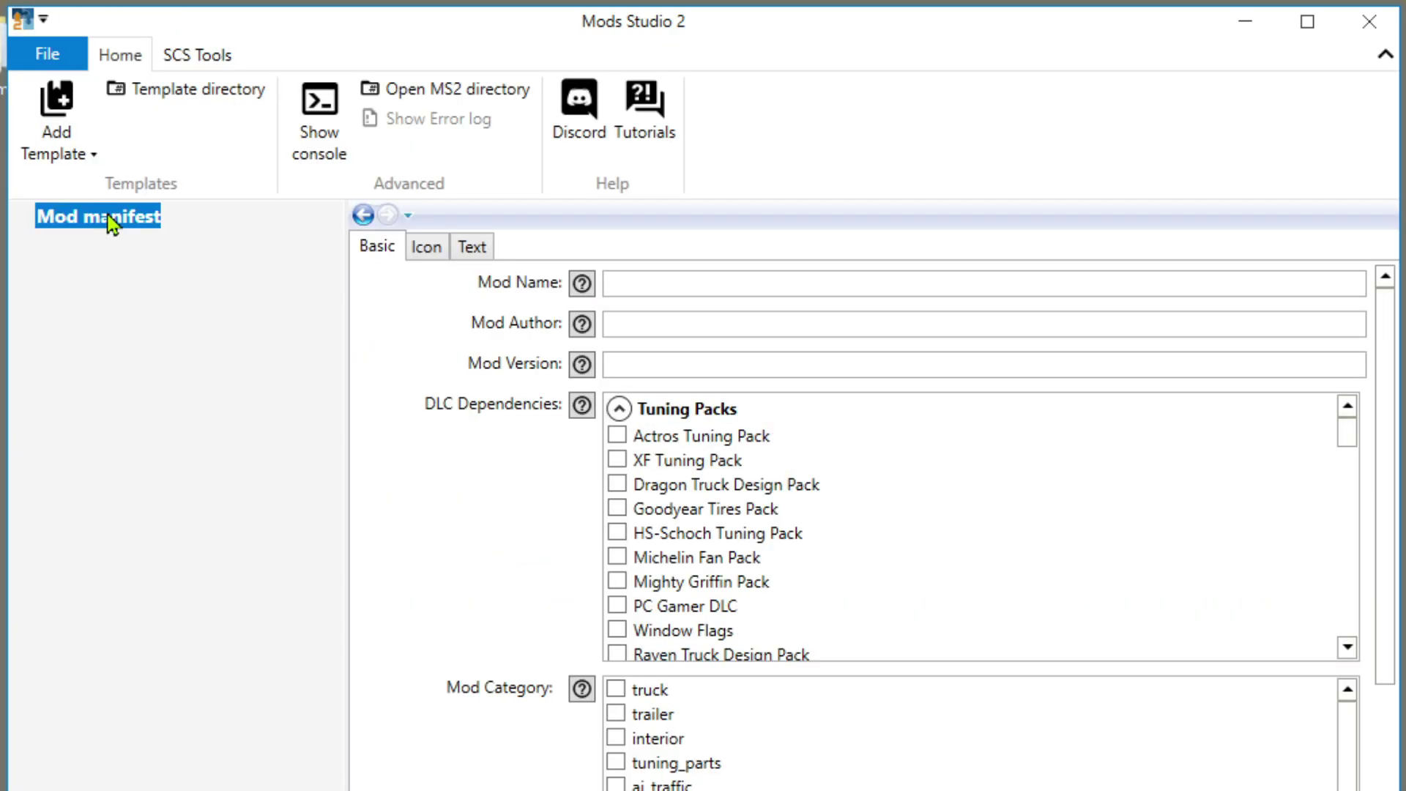
Fill in the manifest with mod name TESTY, the author's name, and version 1.0.
click(625, 285)
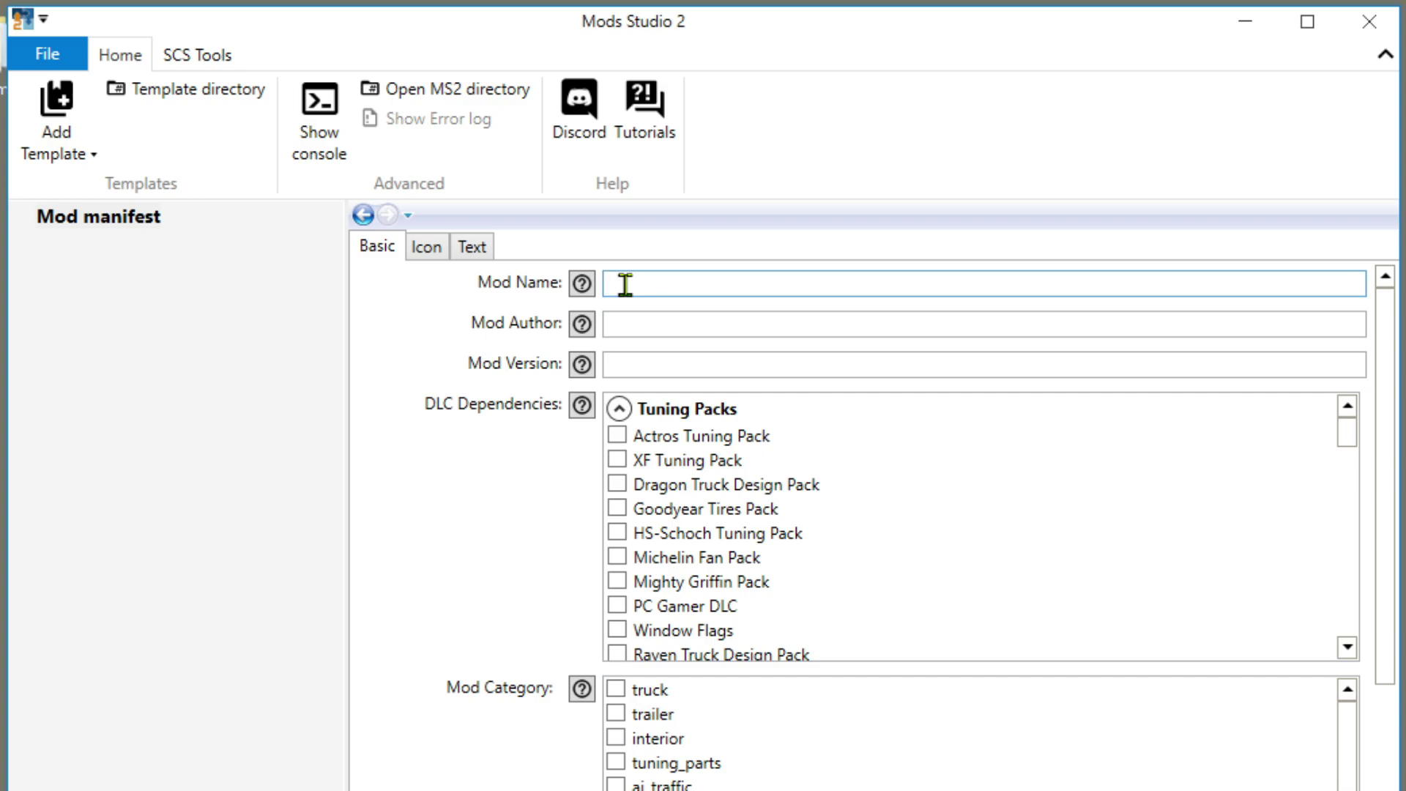
text(TES)
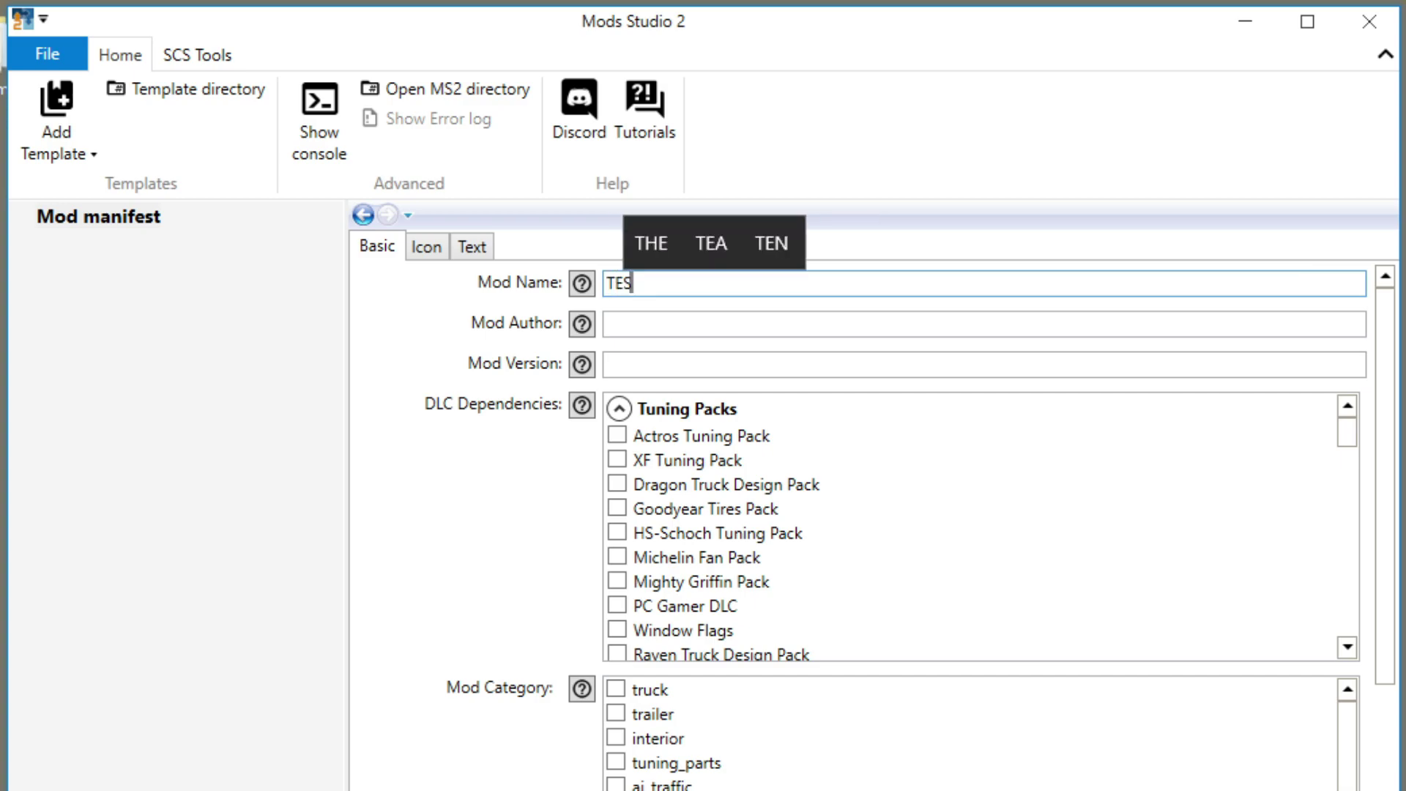
text(TY)
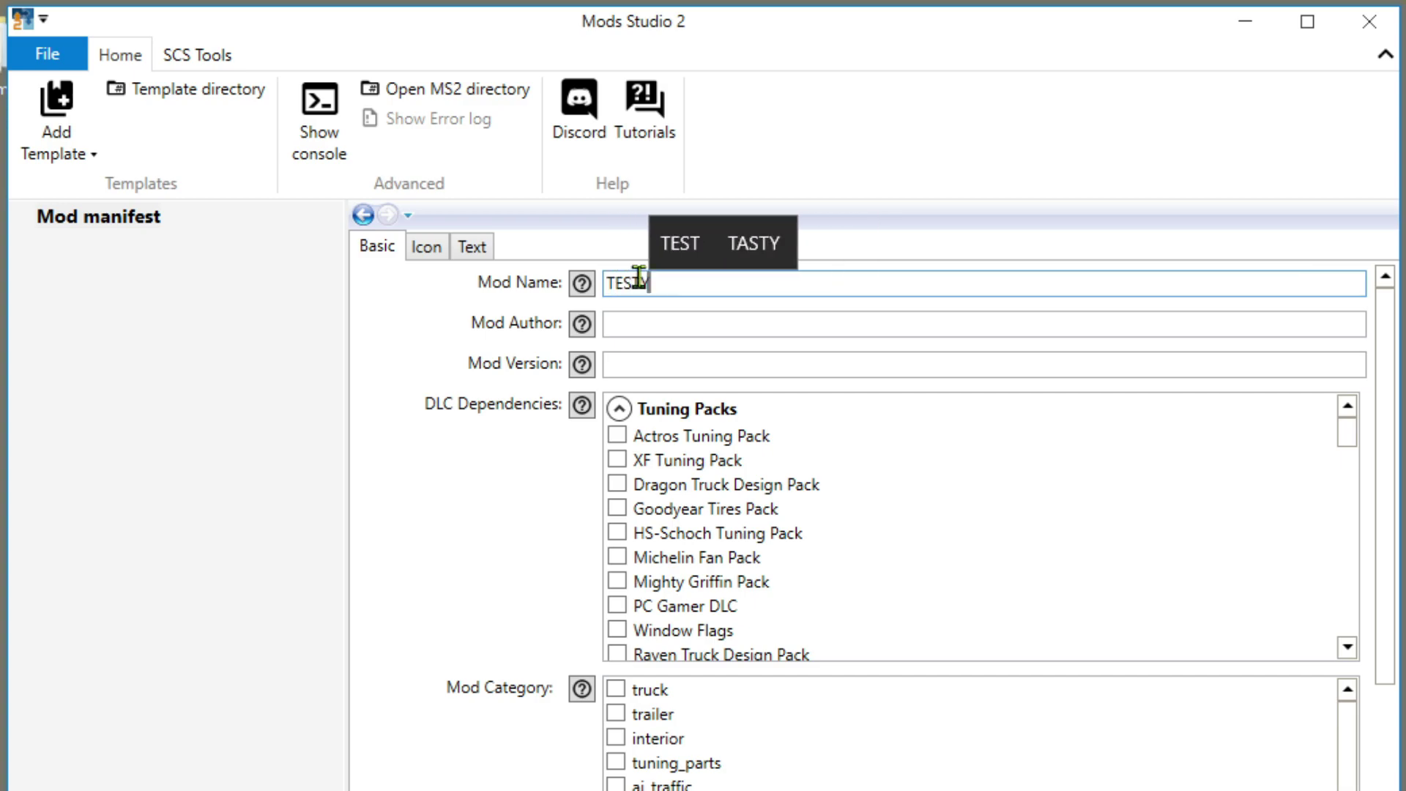
click(628, 323)
text(GT)
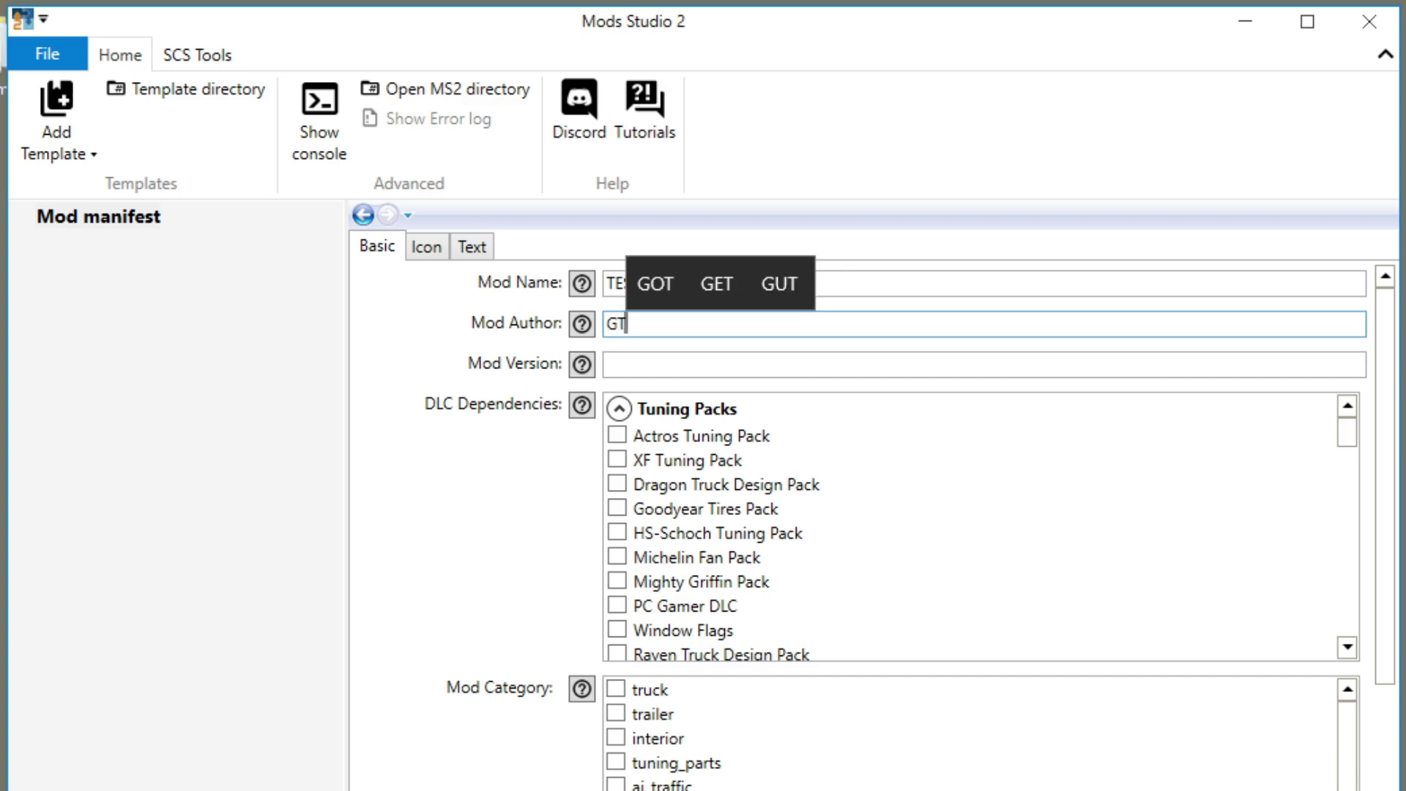
click(637, 361)
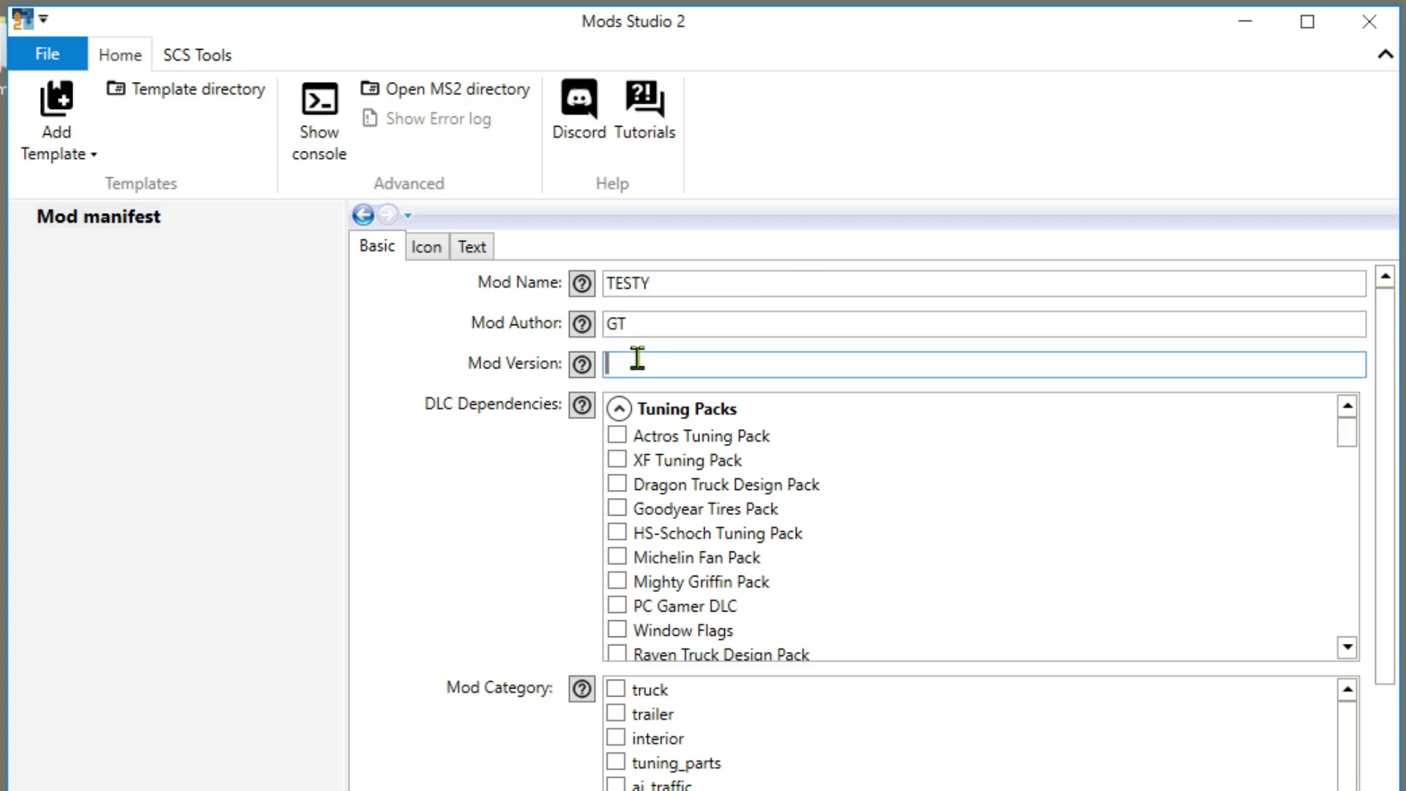
text(1.0)
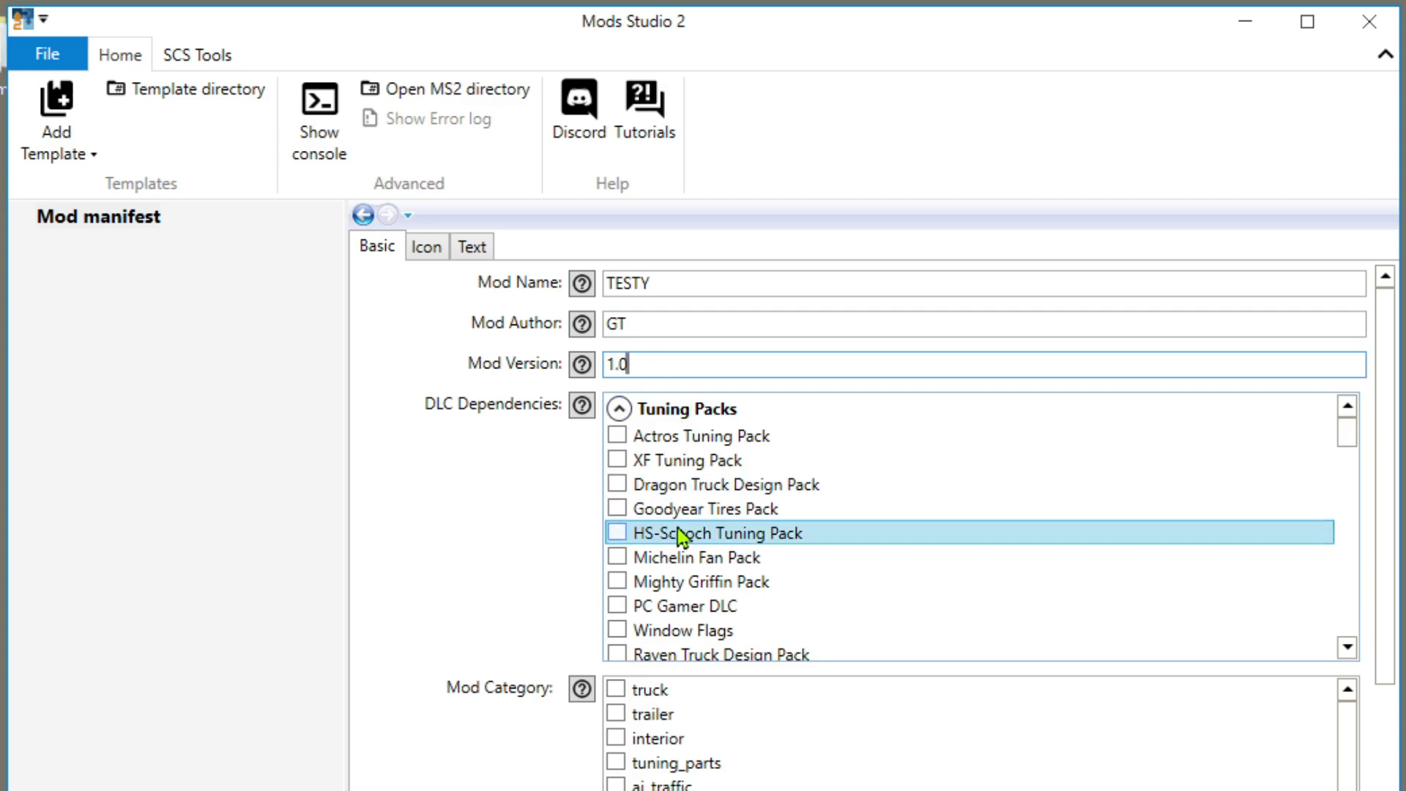
Categorise the mod as paint_job, use MS2 LGE ICON.jpg as its icon, and complete the description as TEST PARTS.
scroll(735, 744, down, 3)
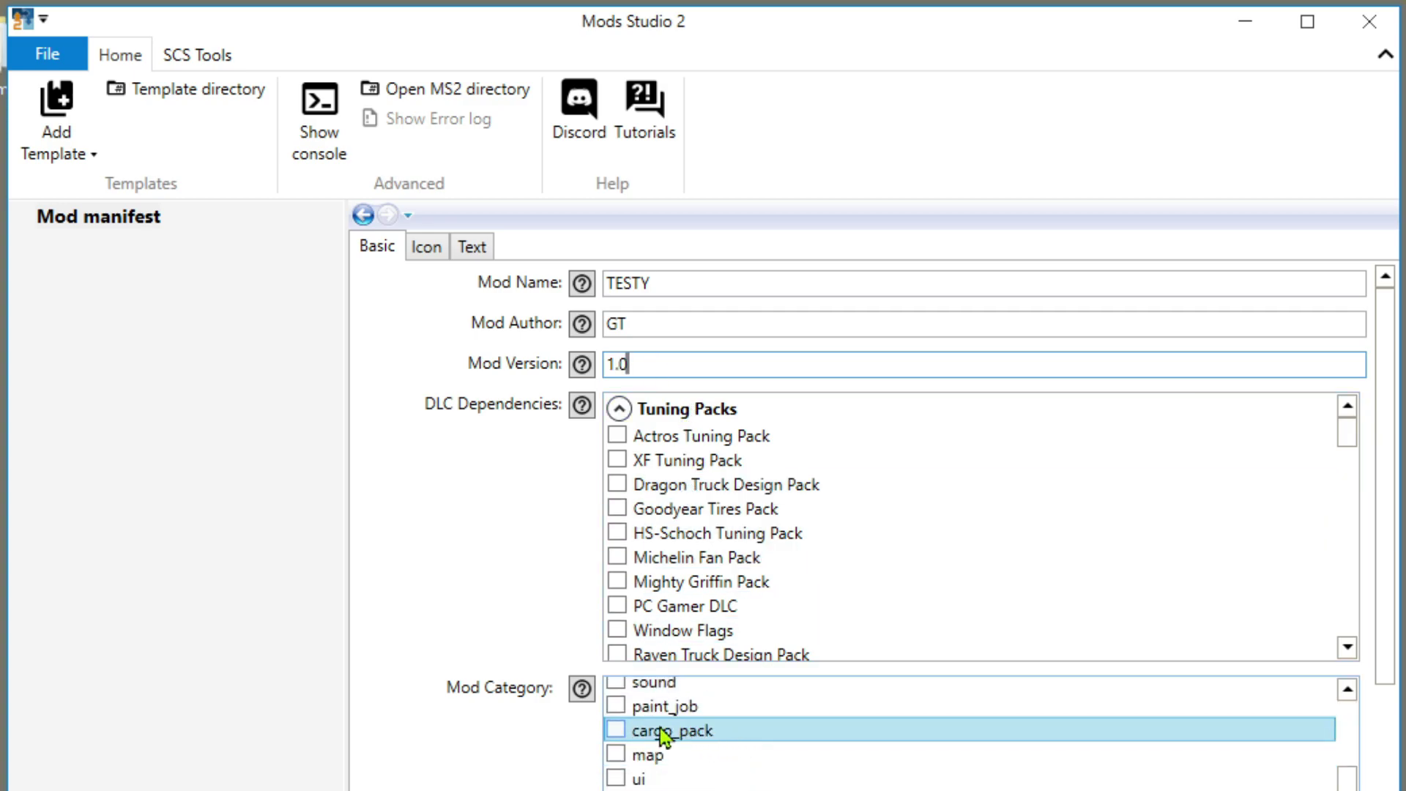
click(622, 710)
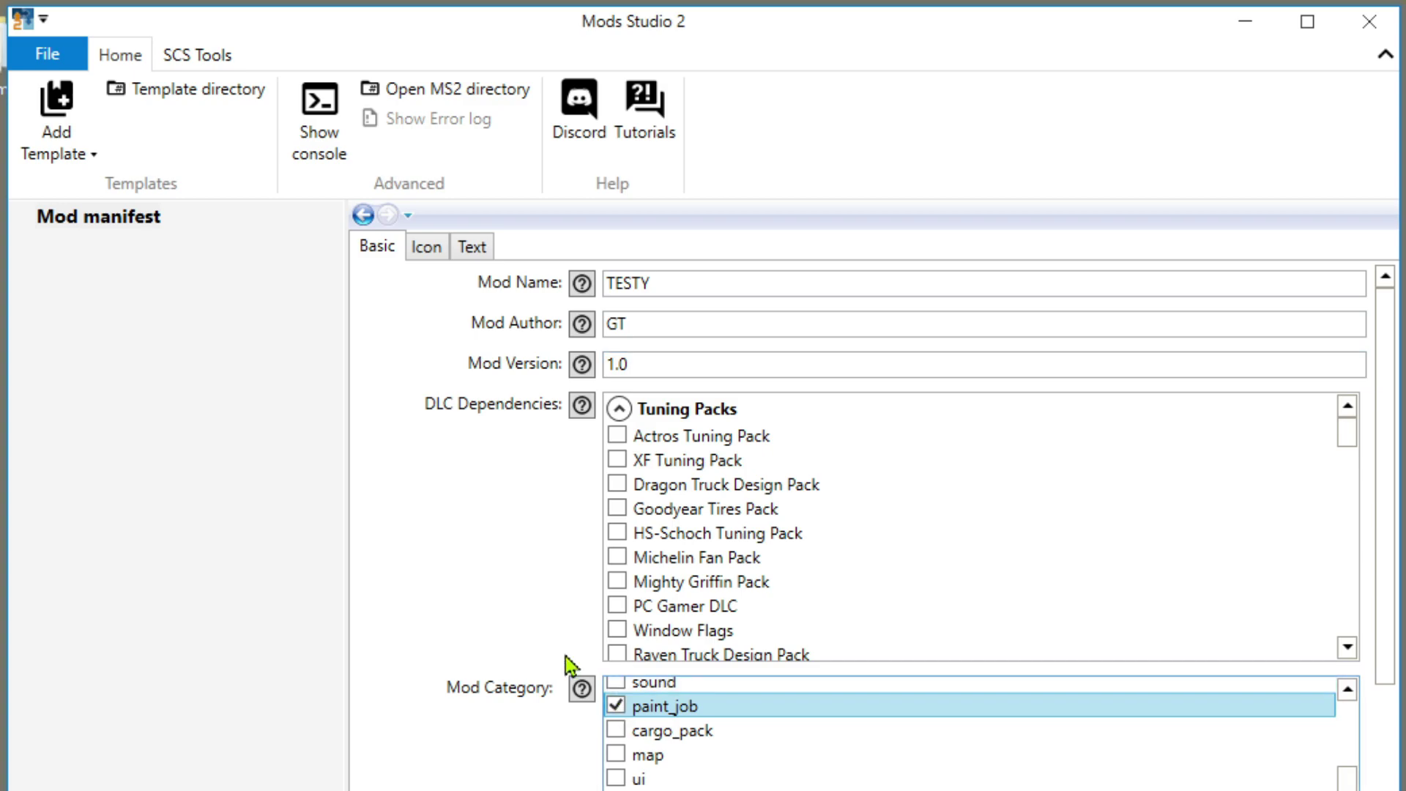
click(425, 258)
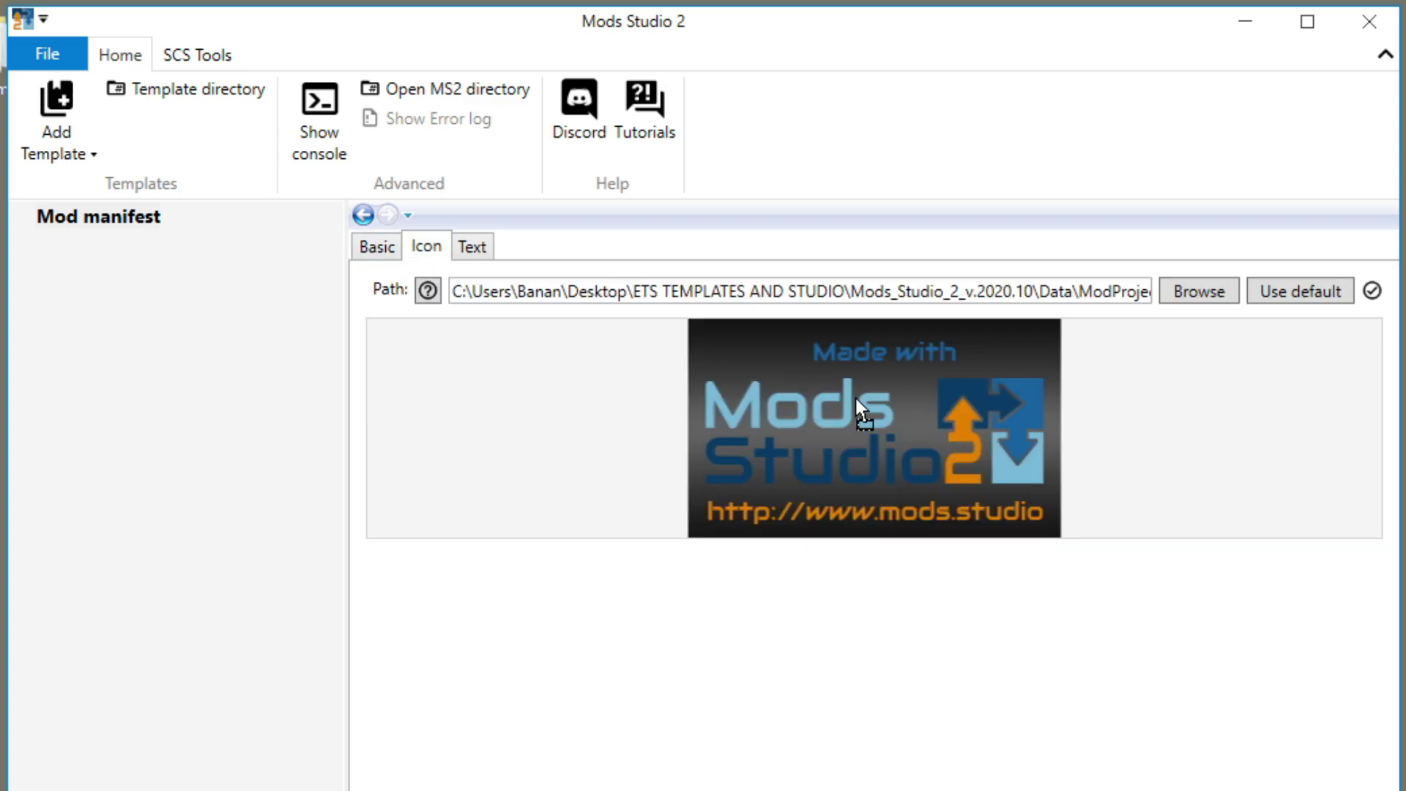
drag(855, 398, 855, 402)
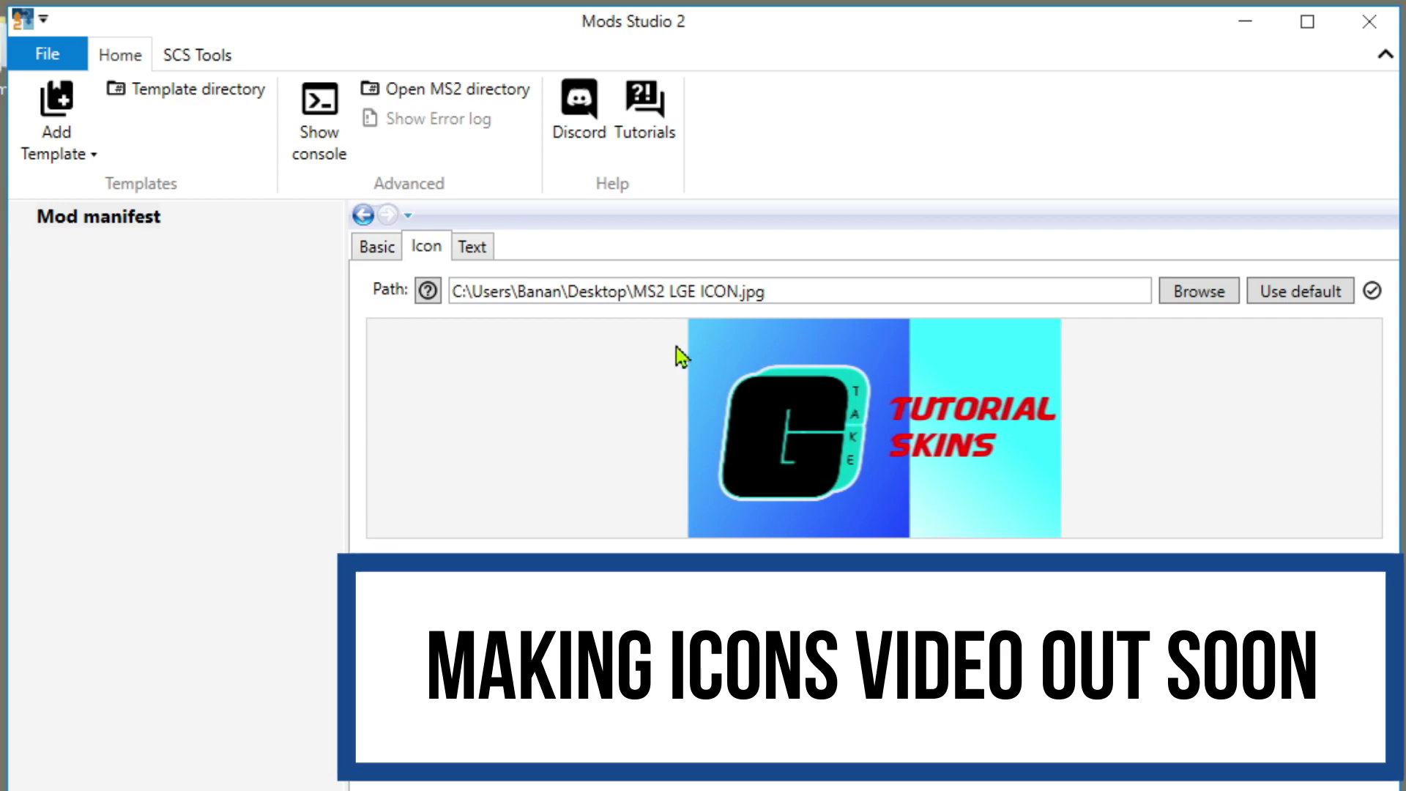
click(472, 246)
text(ST PARTS)
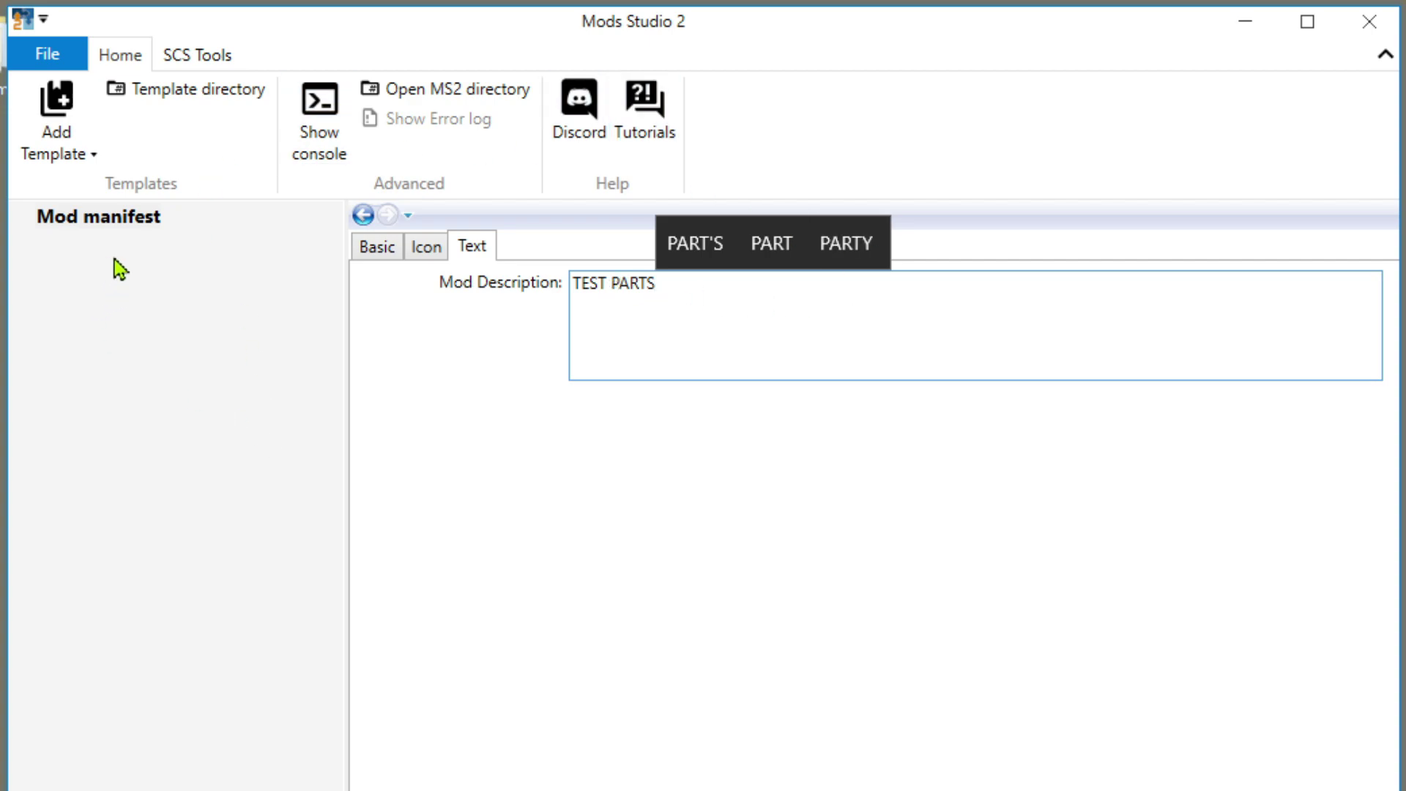
click(38, 130)
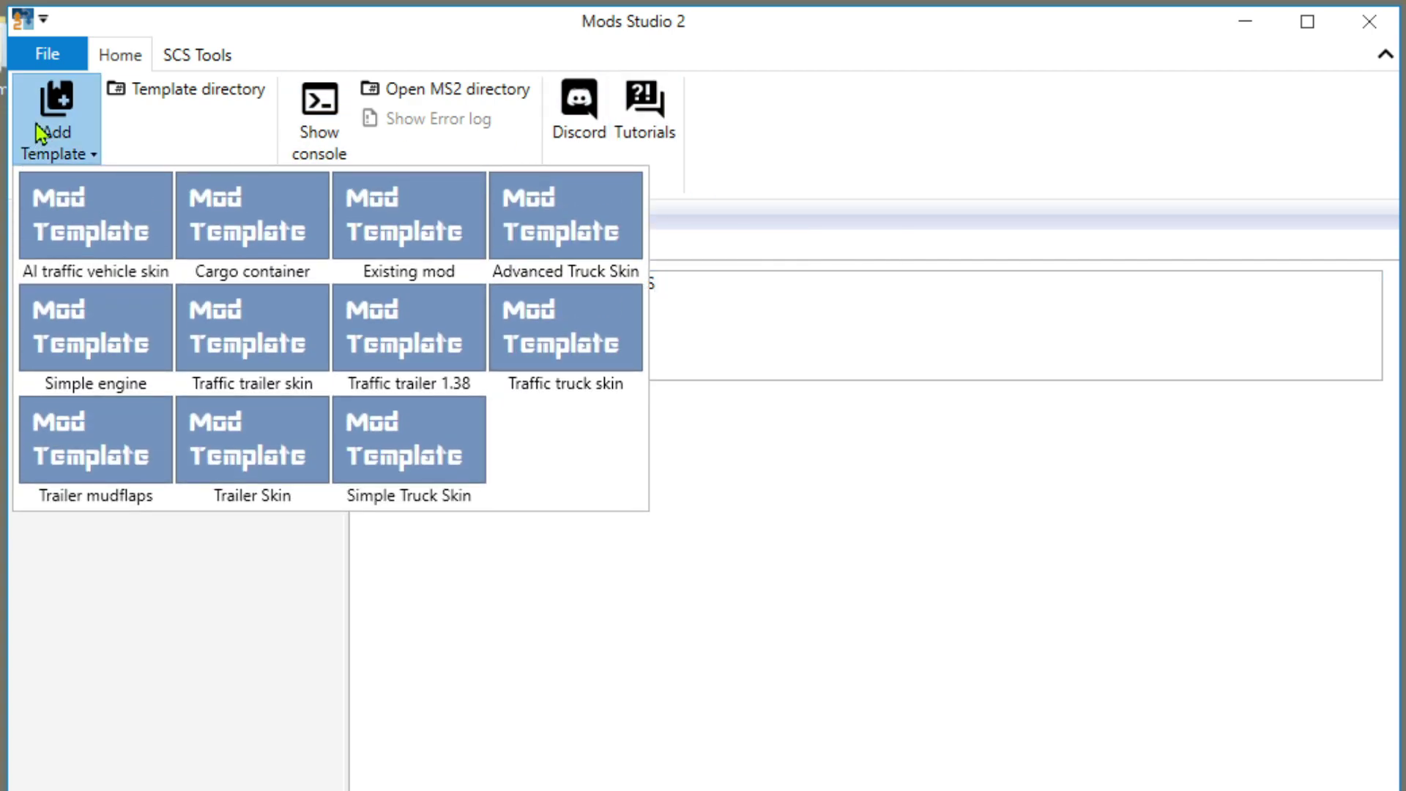
Add a Trailer Skin template to the project and assign it to the SCS Box Trailer.
click(235, 464)
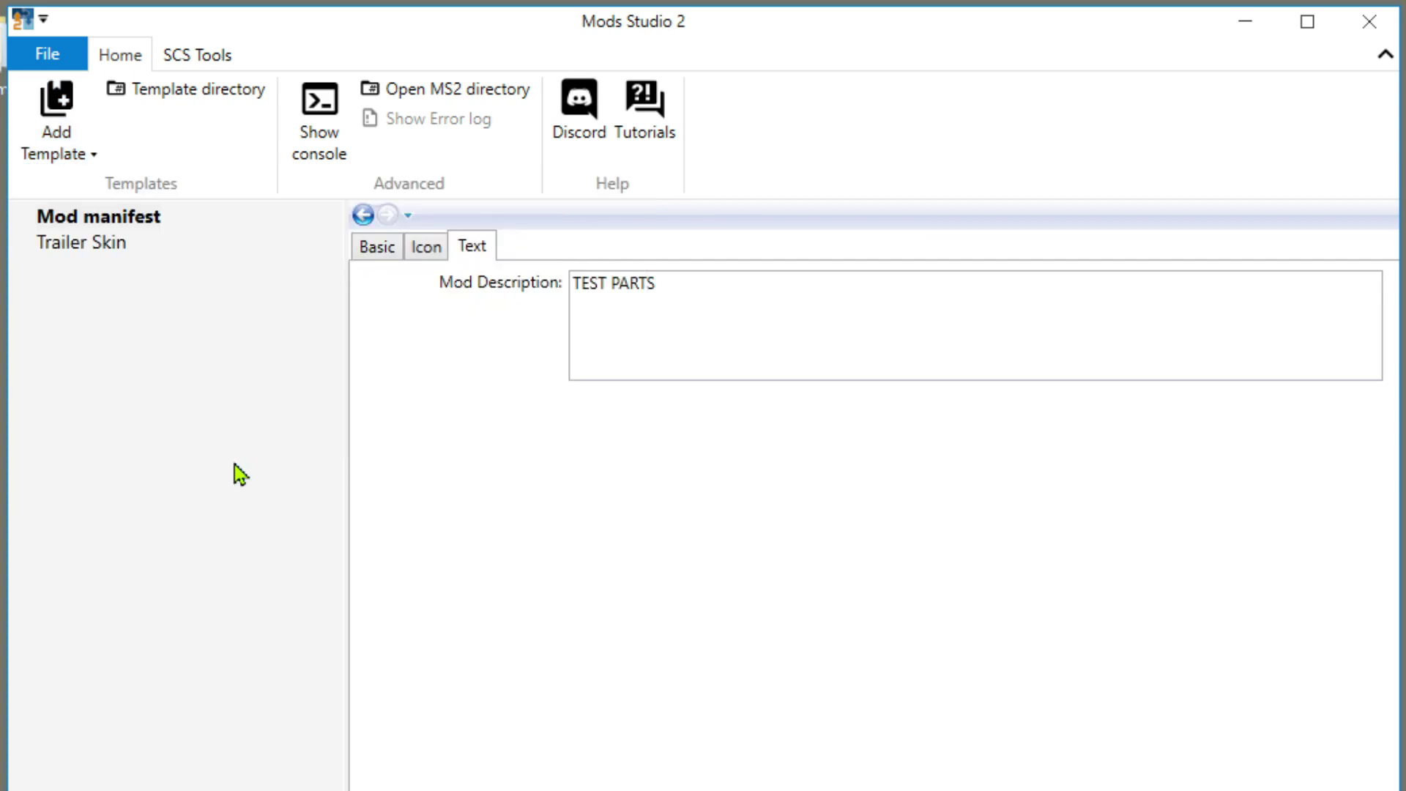
click(103, 248)
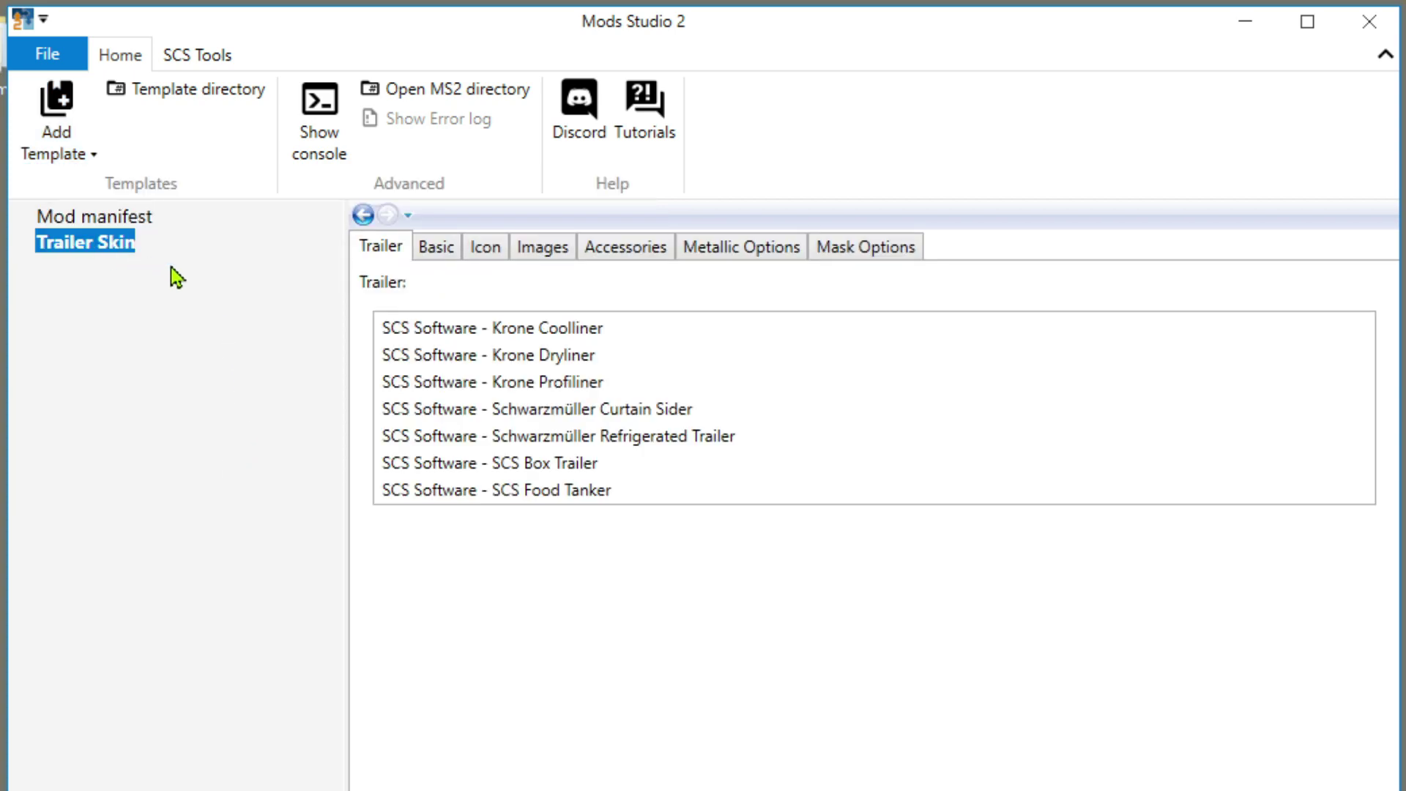
click(591, 464)
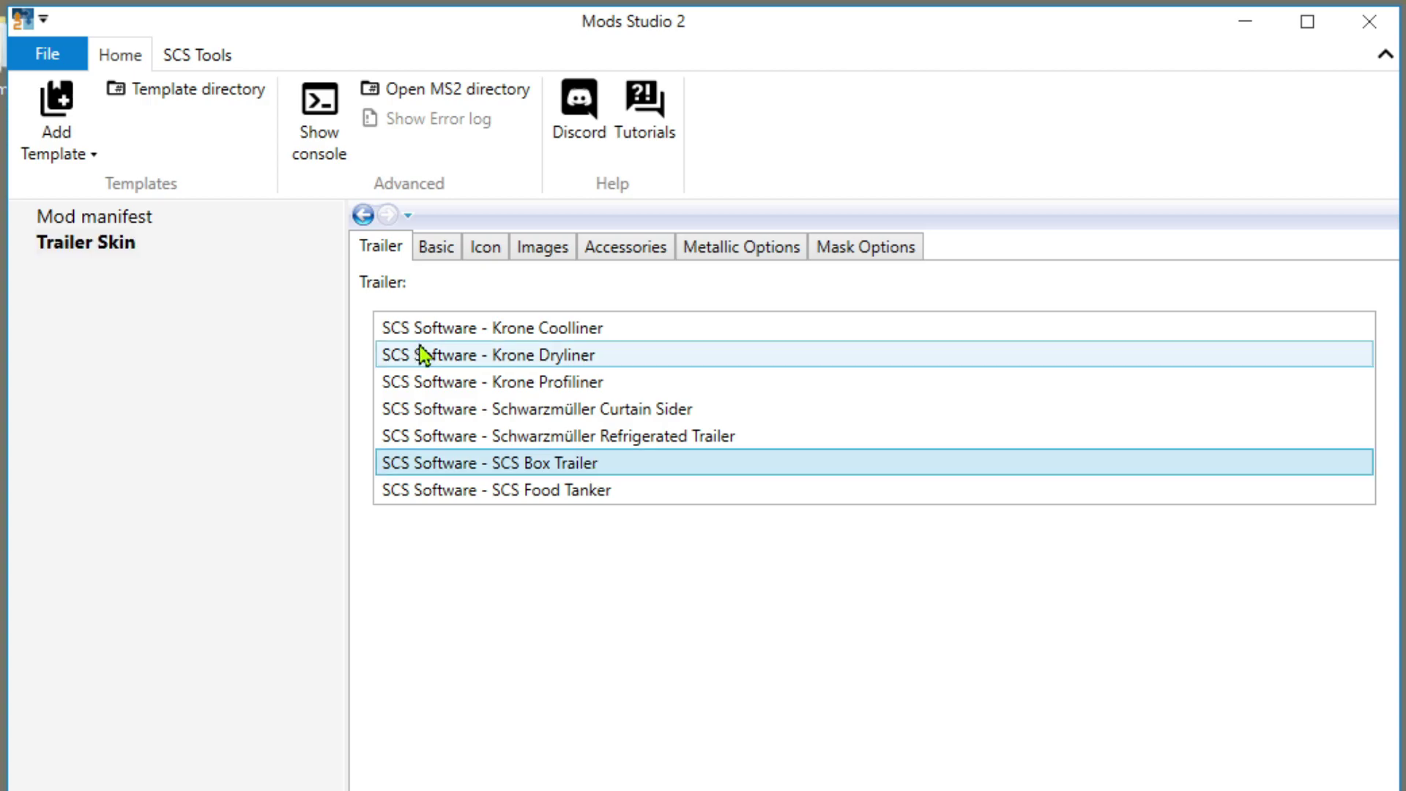
click(434, 249)
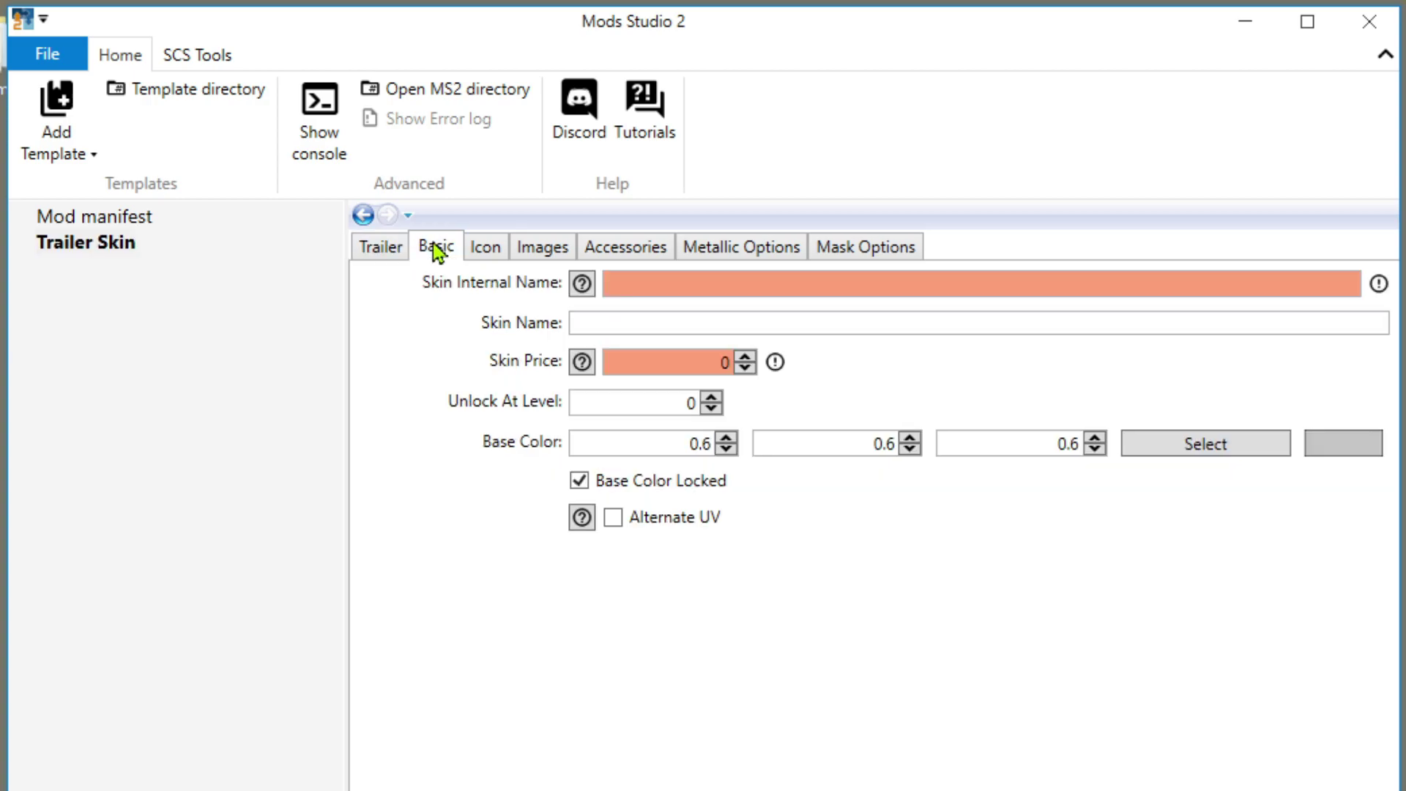
Set the trailer skin's internal name to gt2, its display name to parts, and its price to 1.
click(625, 280)
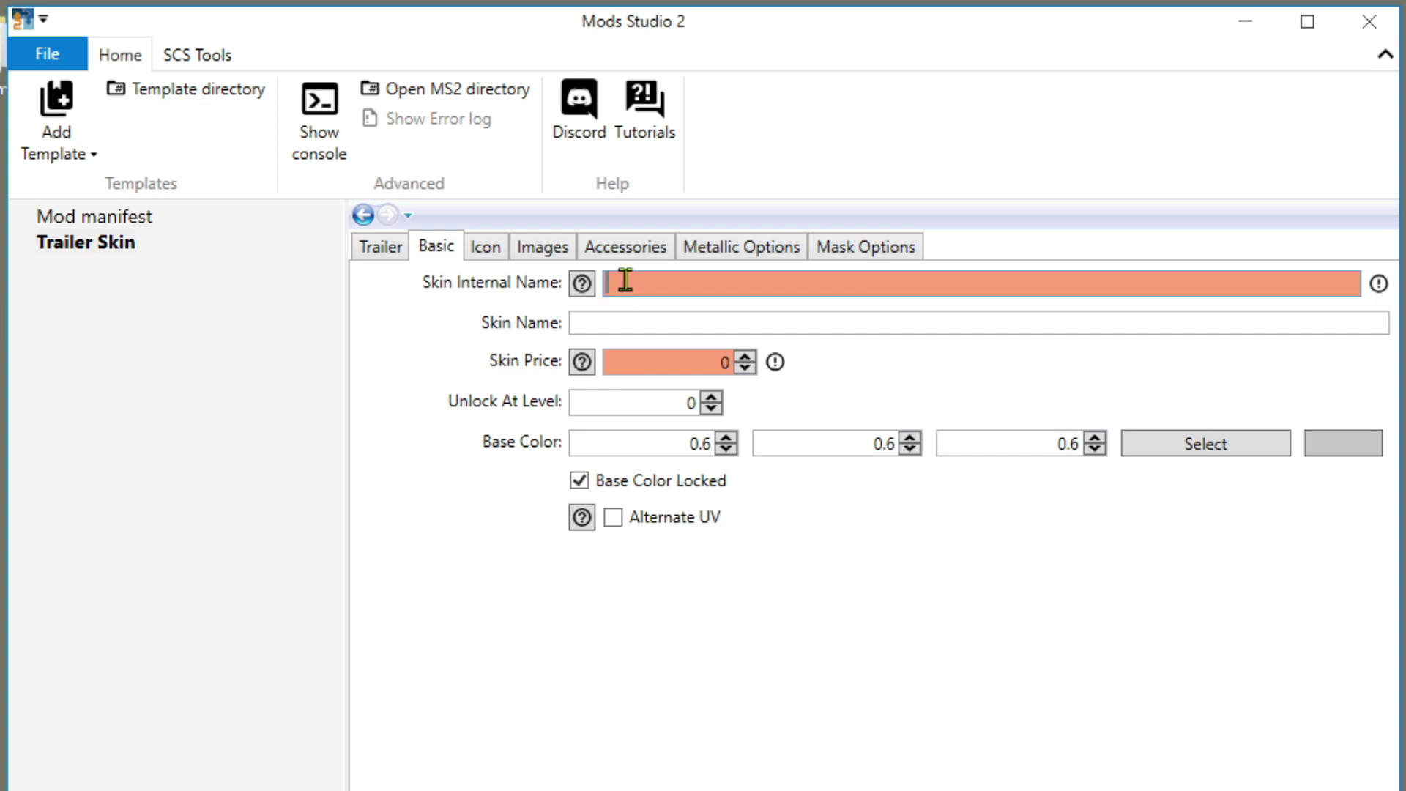
text(gt2)
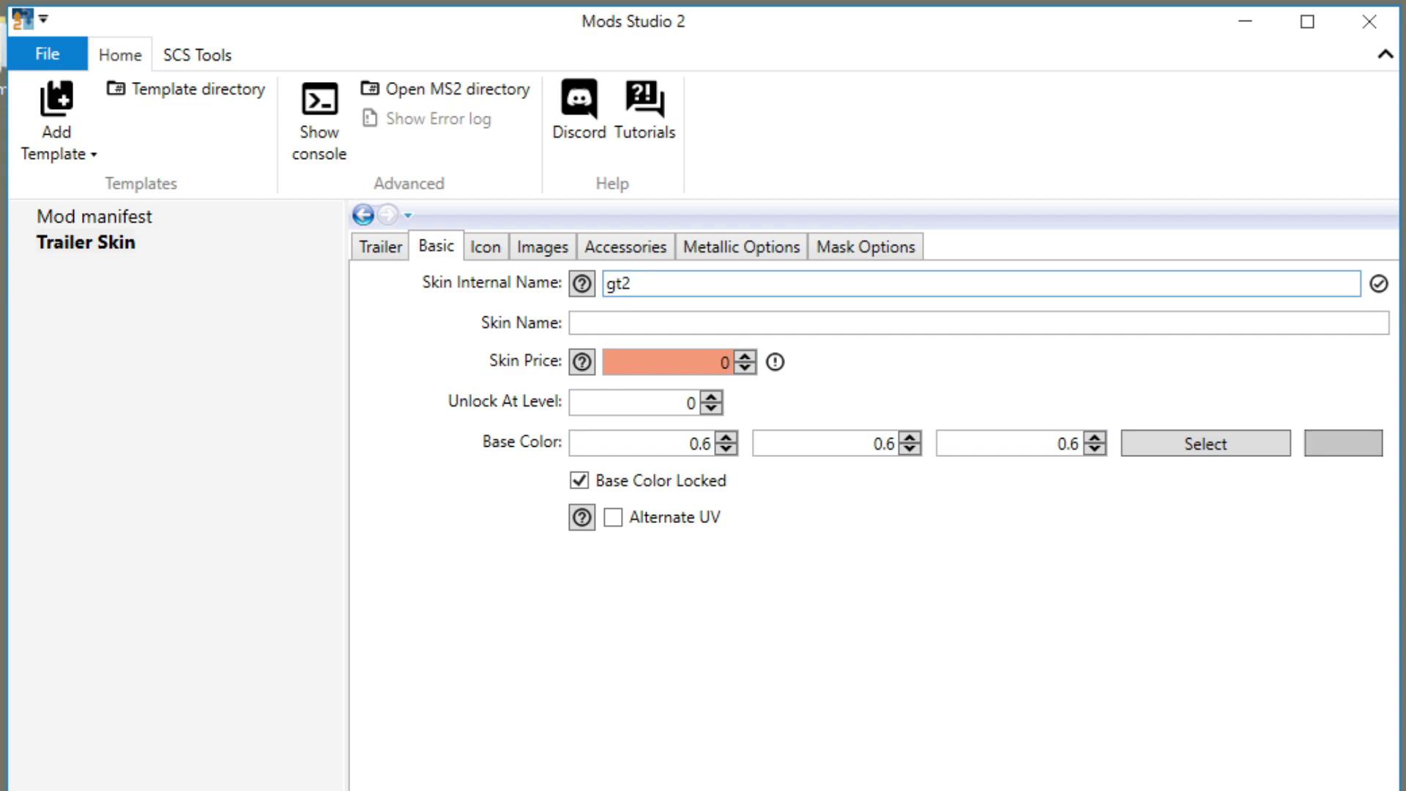
click(609, 322)
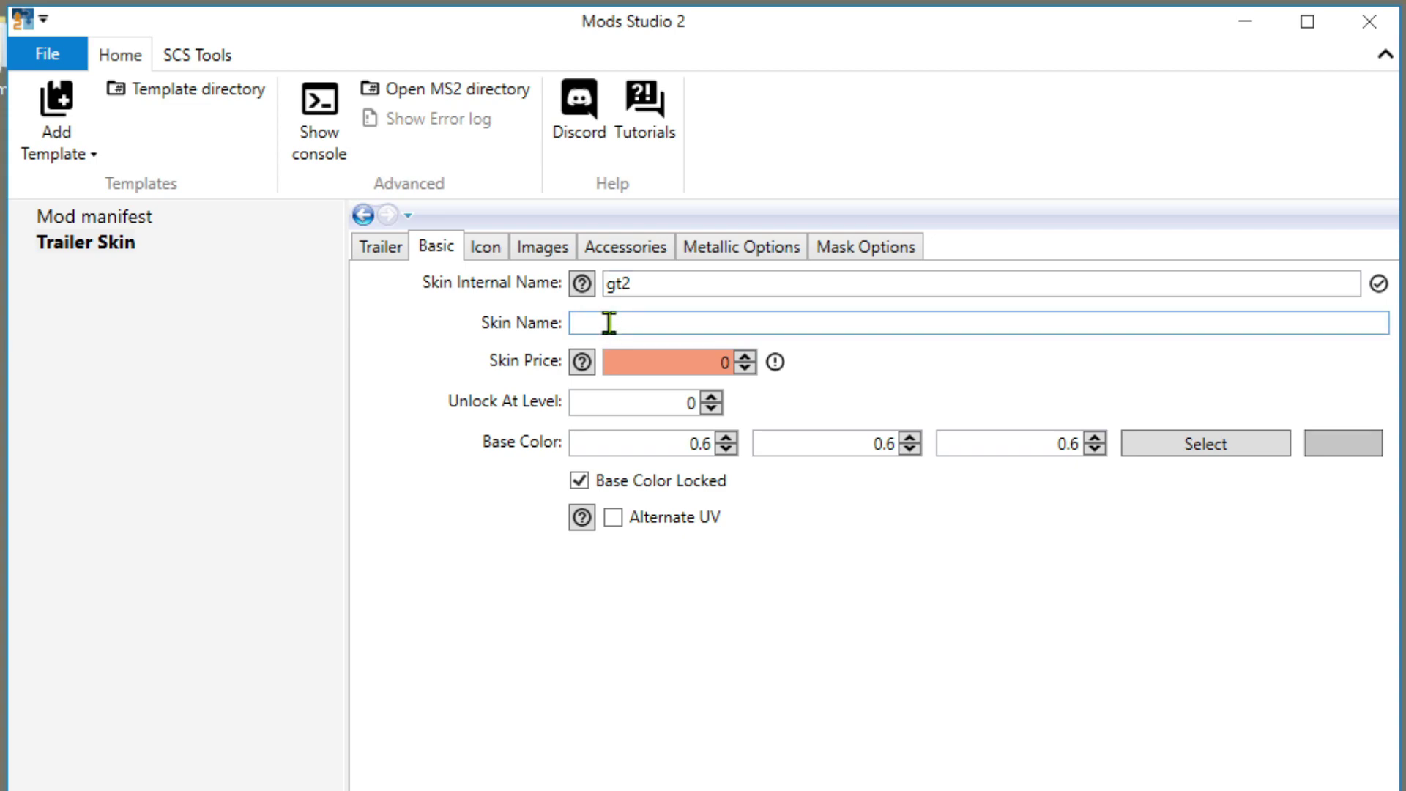
text(parts)
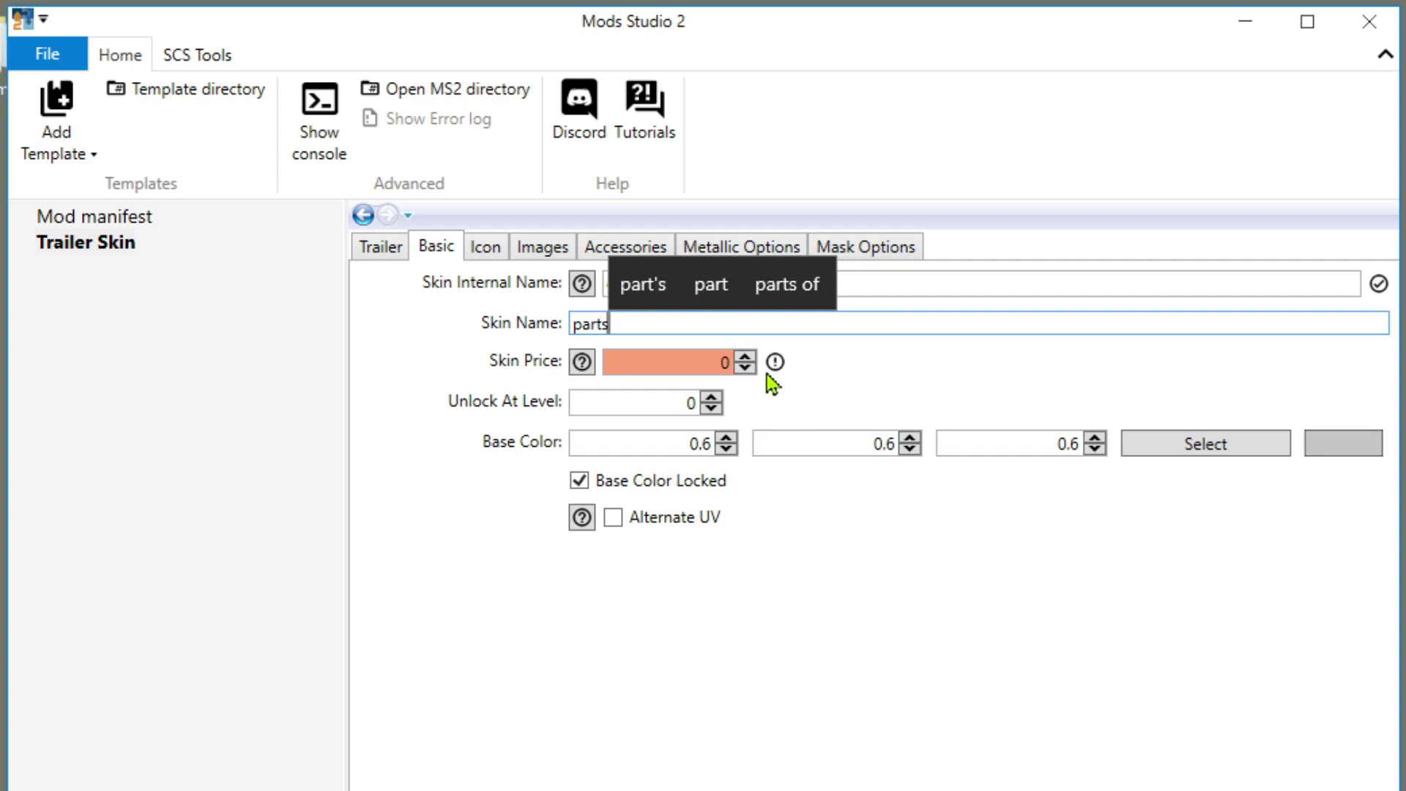
click(746, 359)
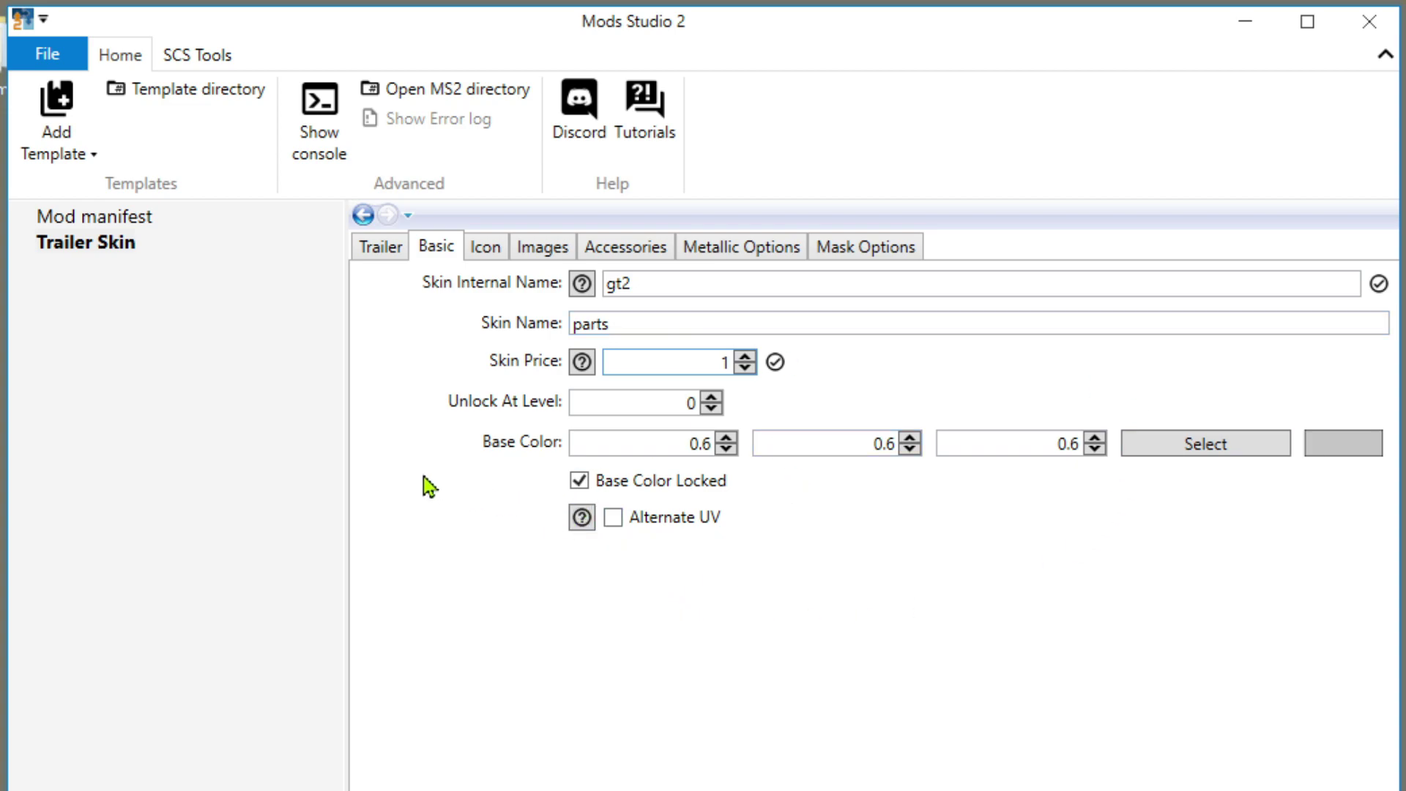
click(479, 252)
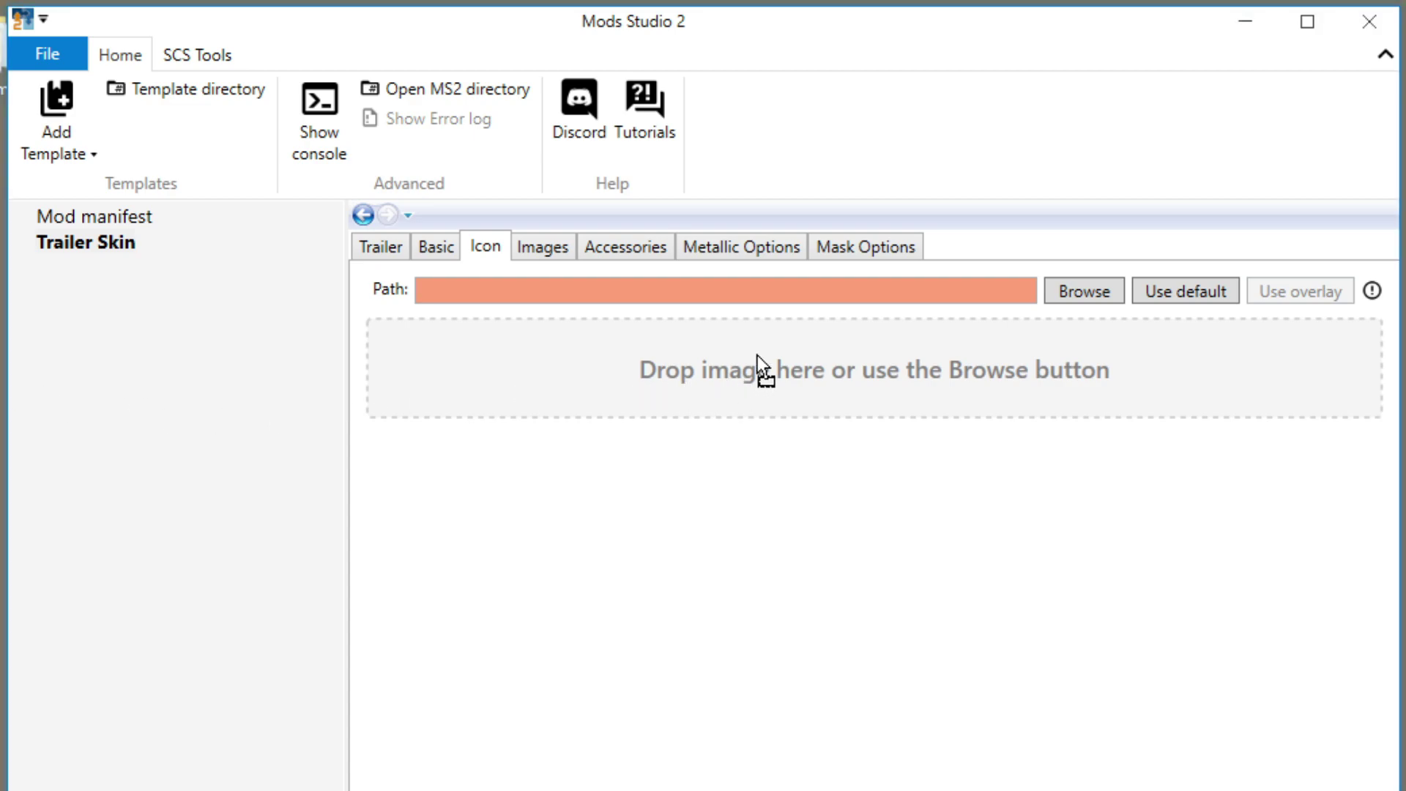
Use MS2 SMALL ICON.png as the skin icon, then add DIFF COLOUR PARTS VIDEO TRL.png as an image entry for Curtainsider 136.
drag(758, 355, 758, 360)
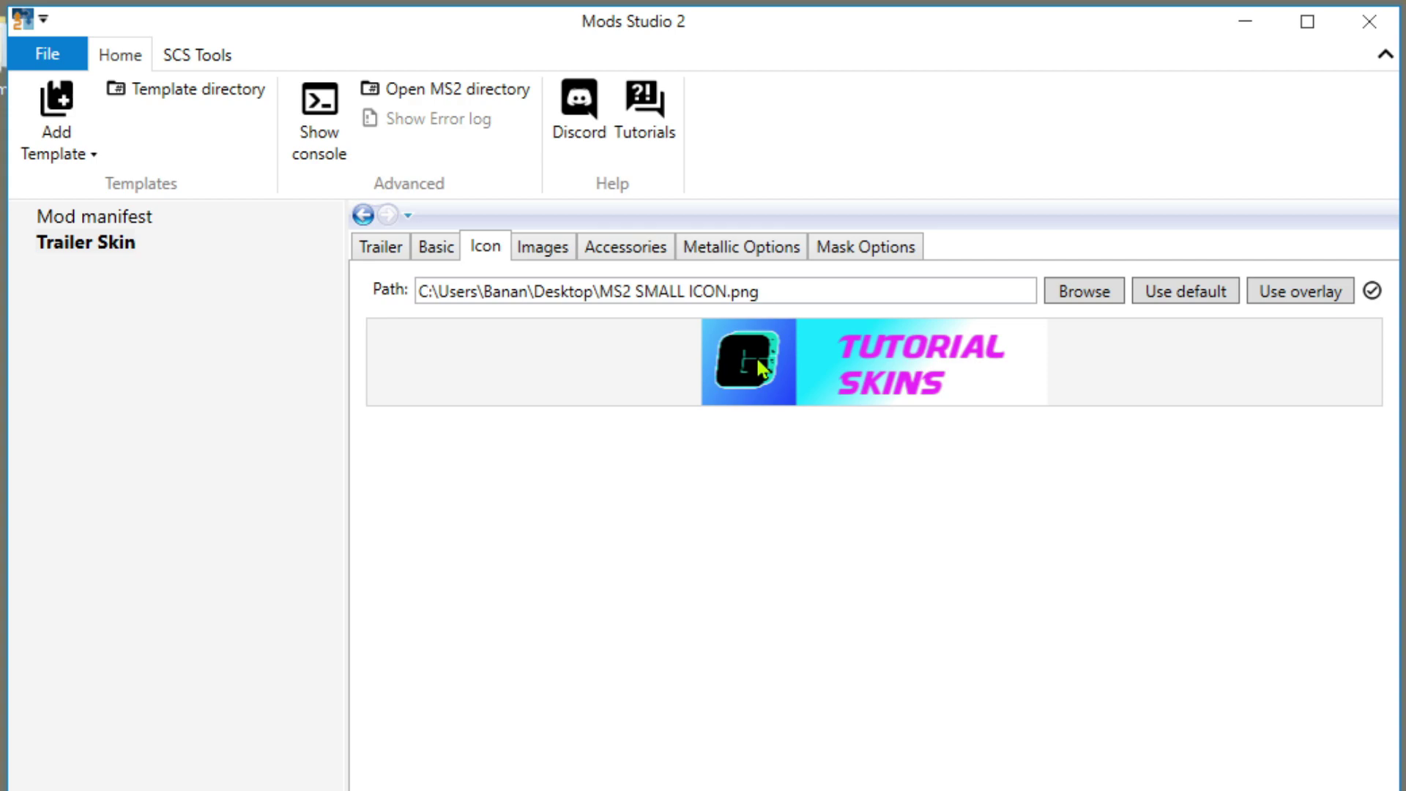
click(546, 259)
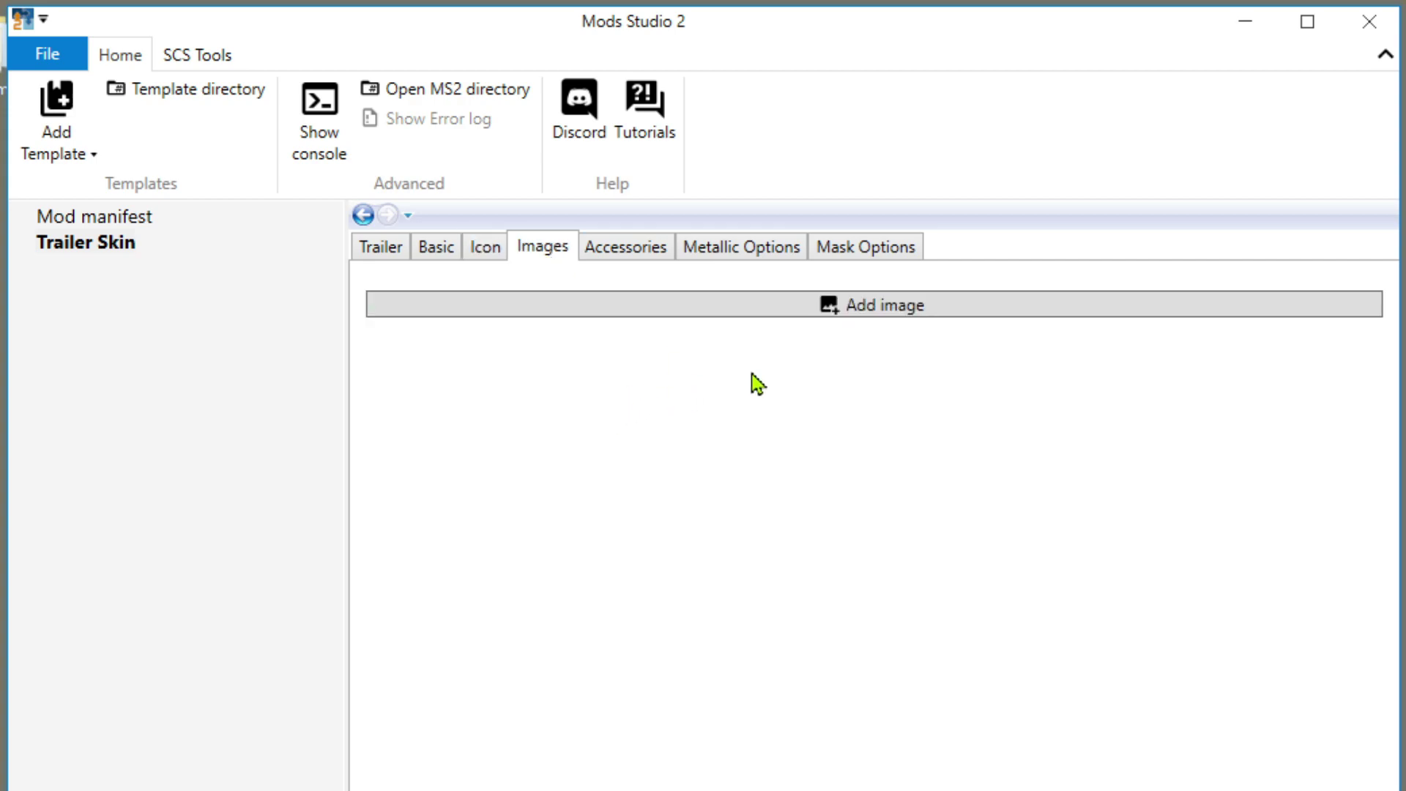
click(815, 320)
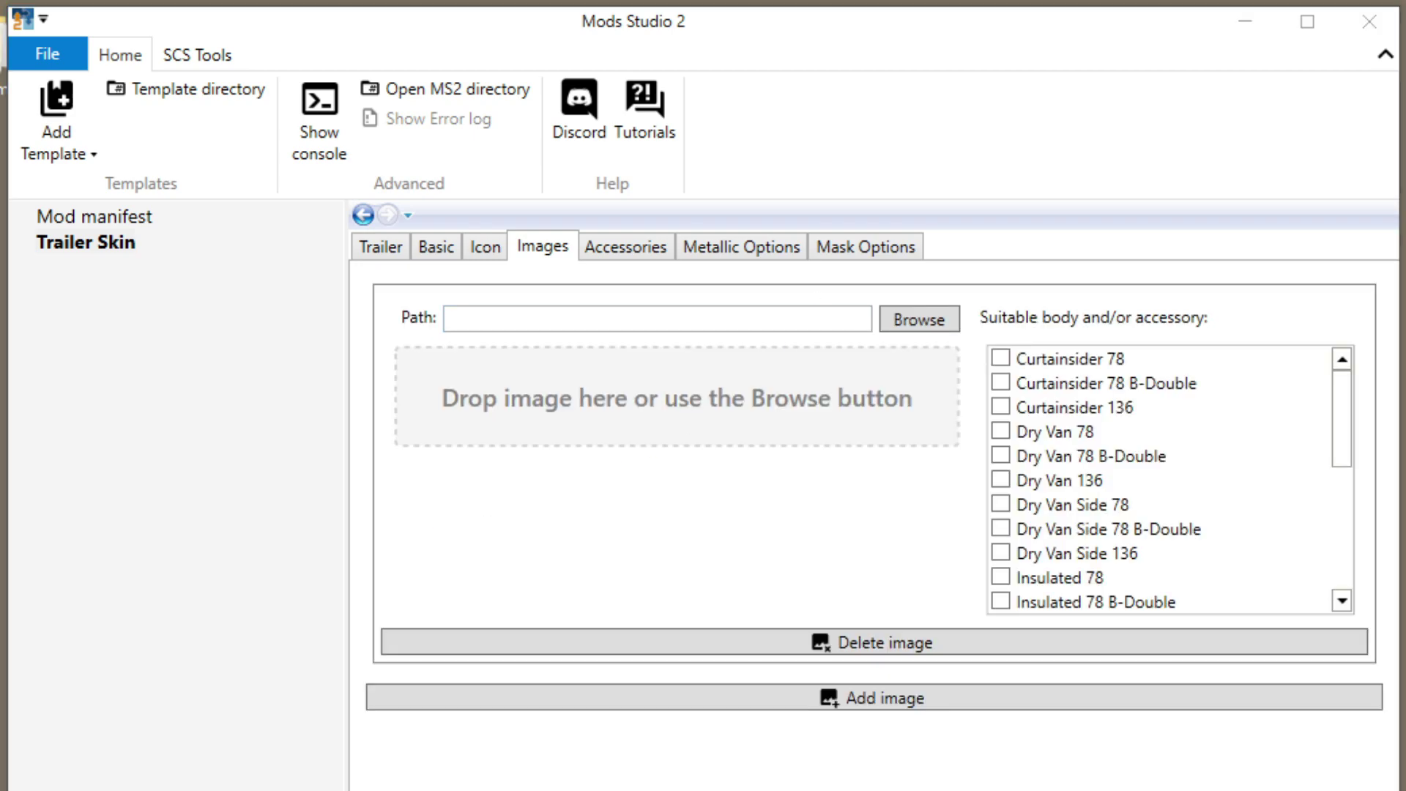
drag(644, 389, 644, 393)
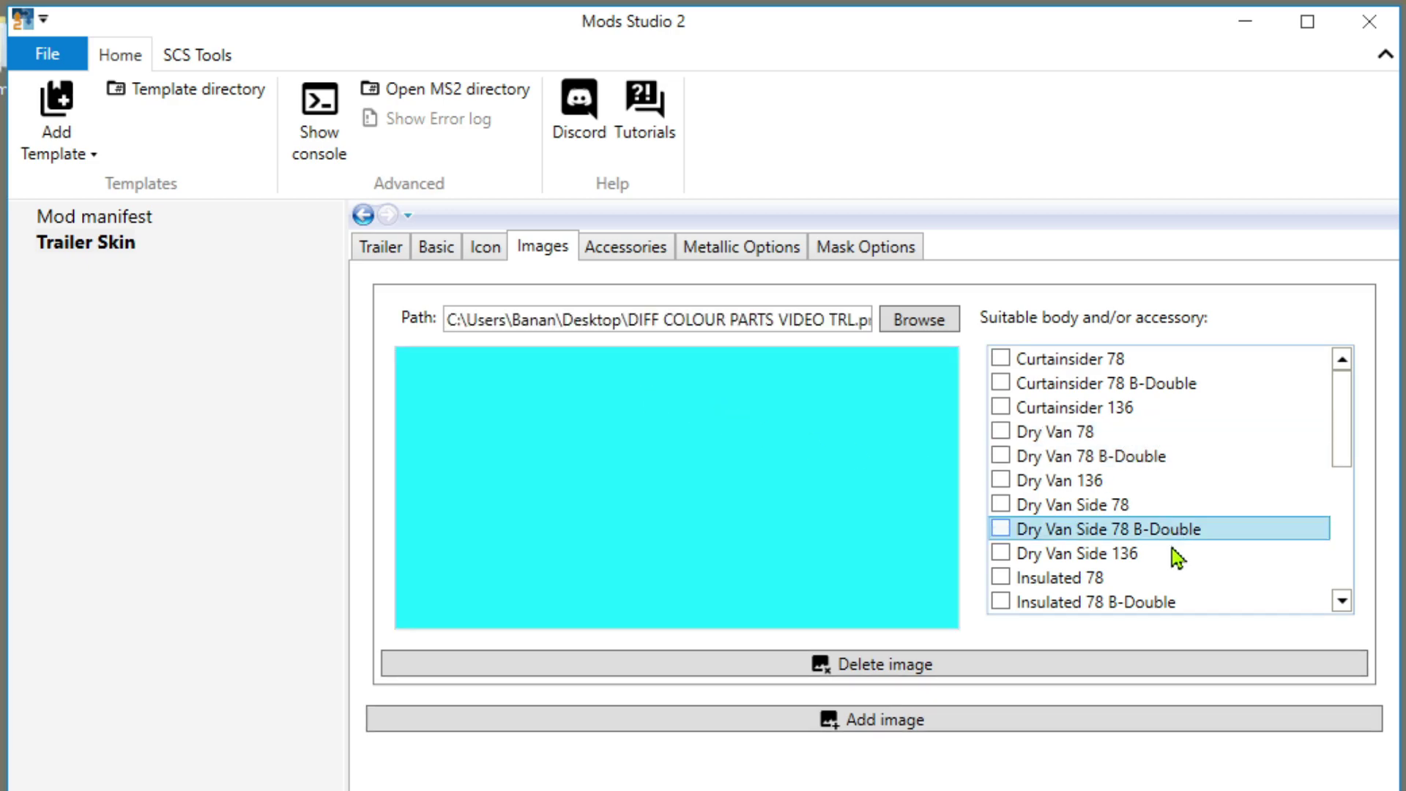
click(1001, 407)
scroll(1004, 406, down, 1)
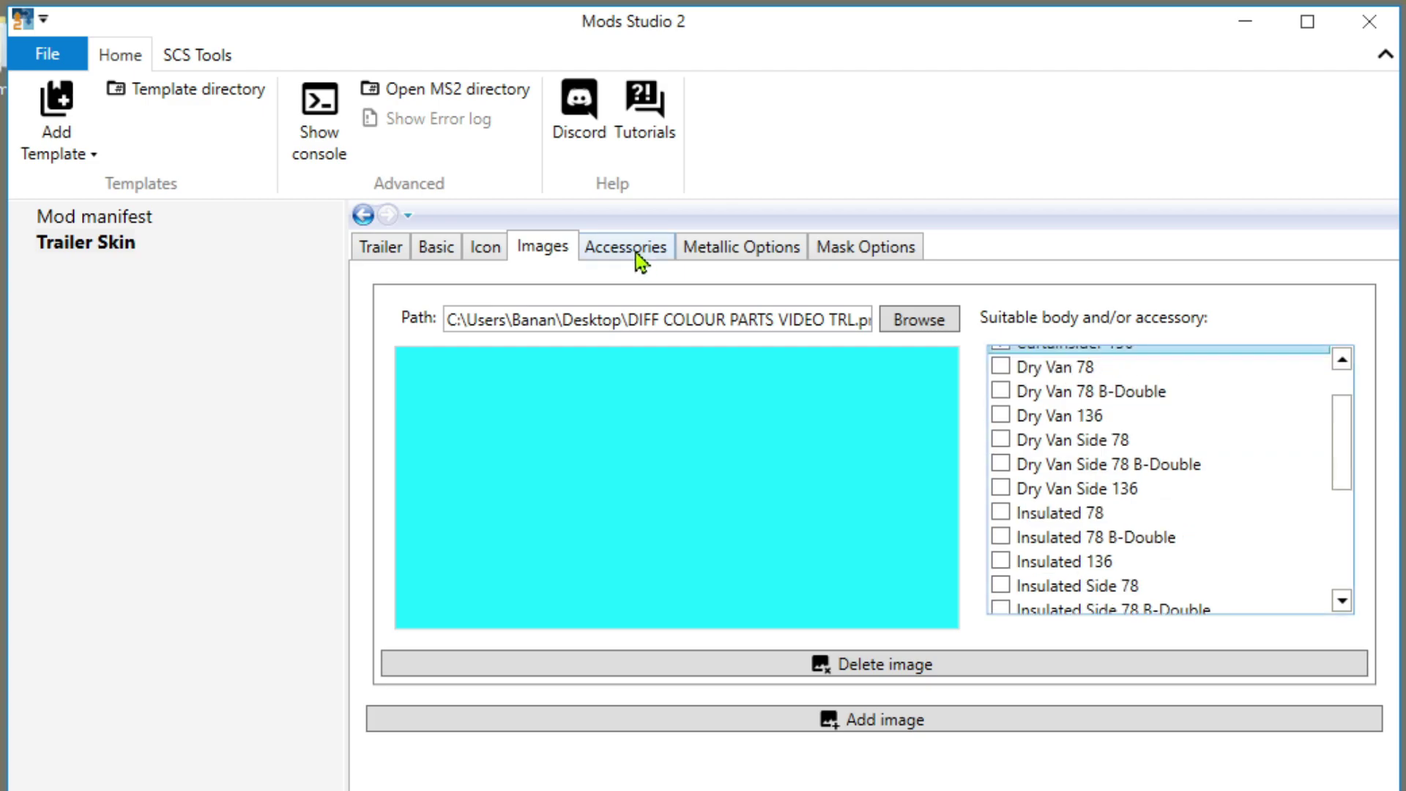